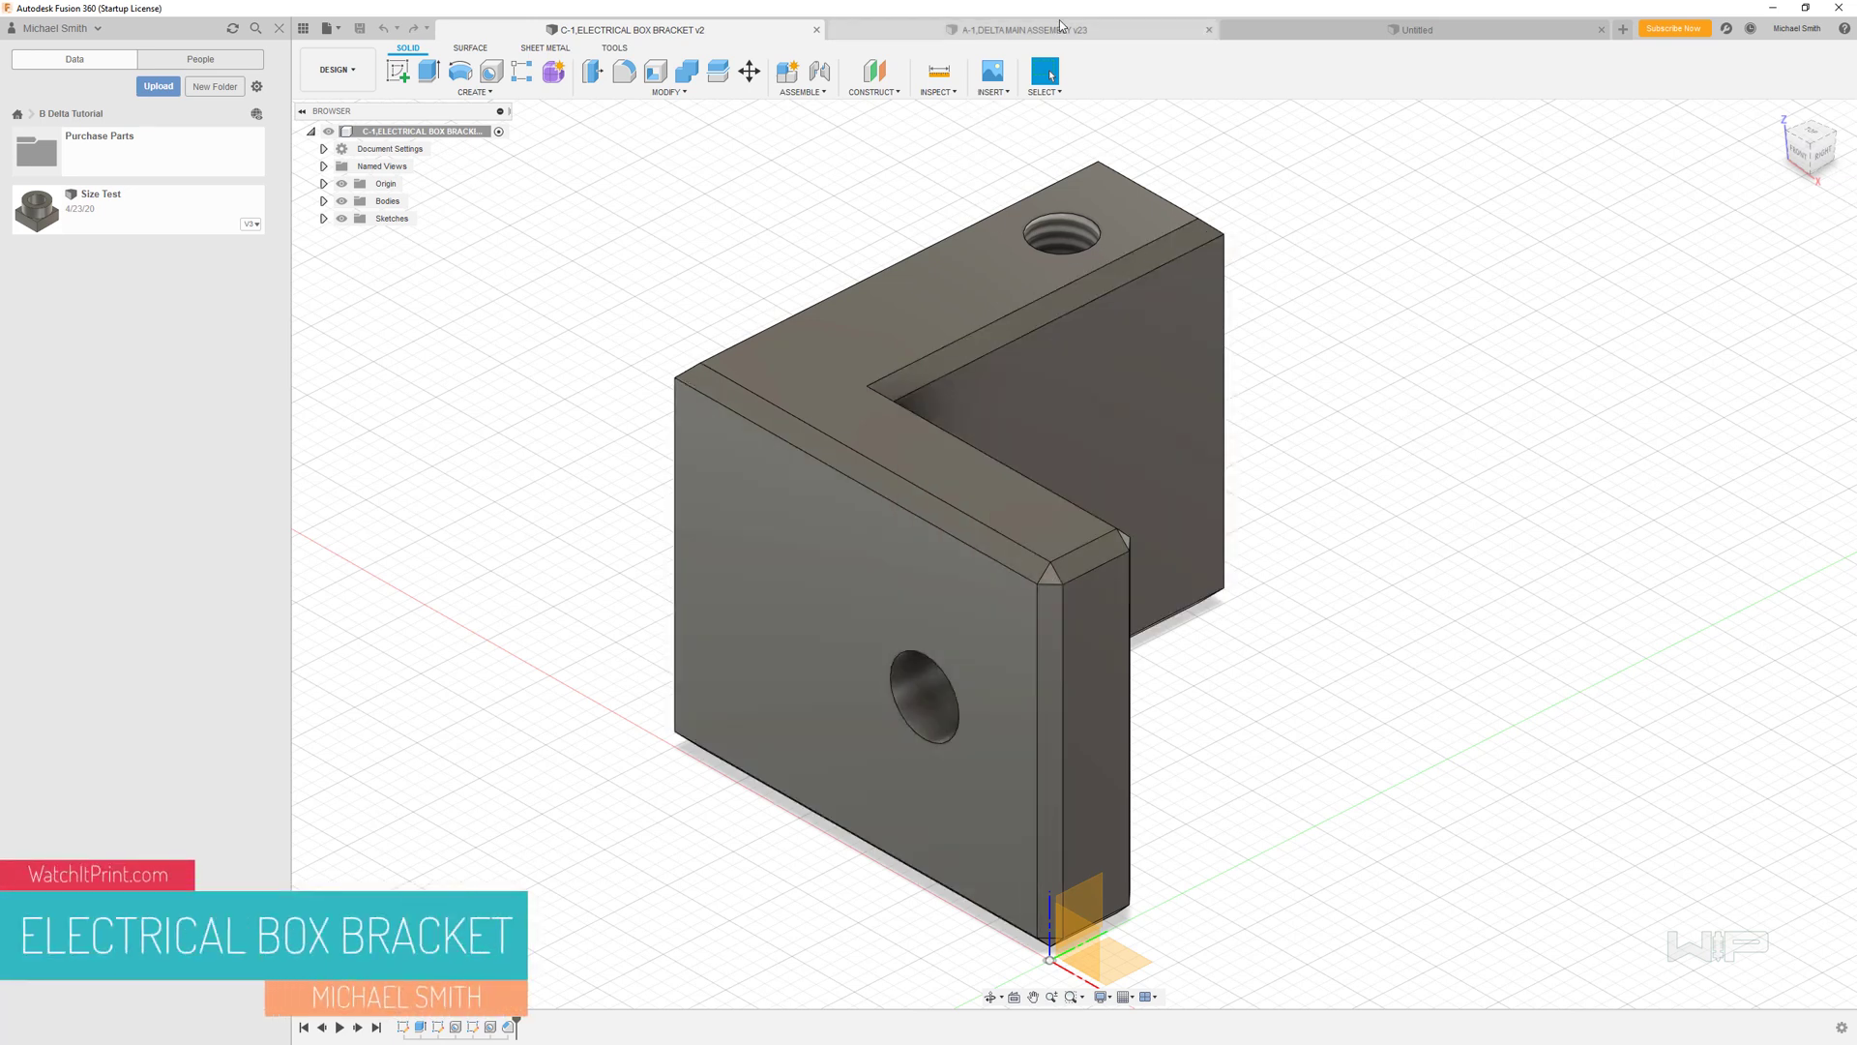
- Inspect the A-1 Delta Main Assembly, then return to the C-1 Electrical Box Bracket design
click(1061, 30)
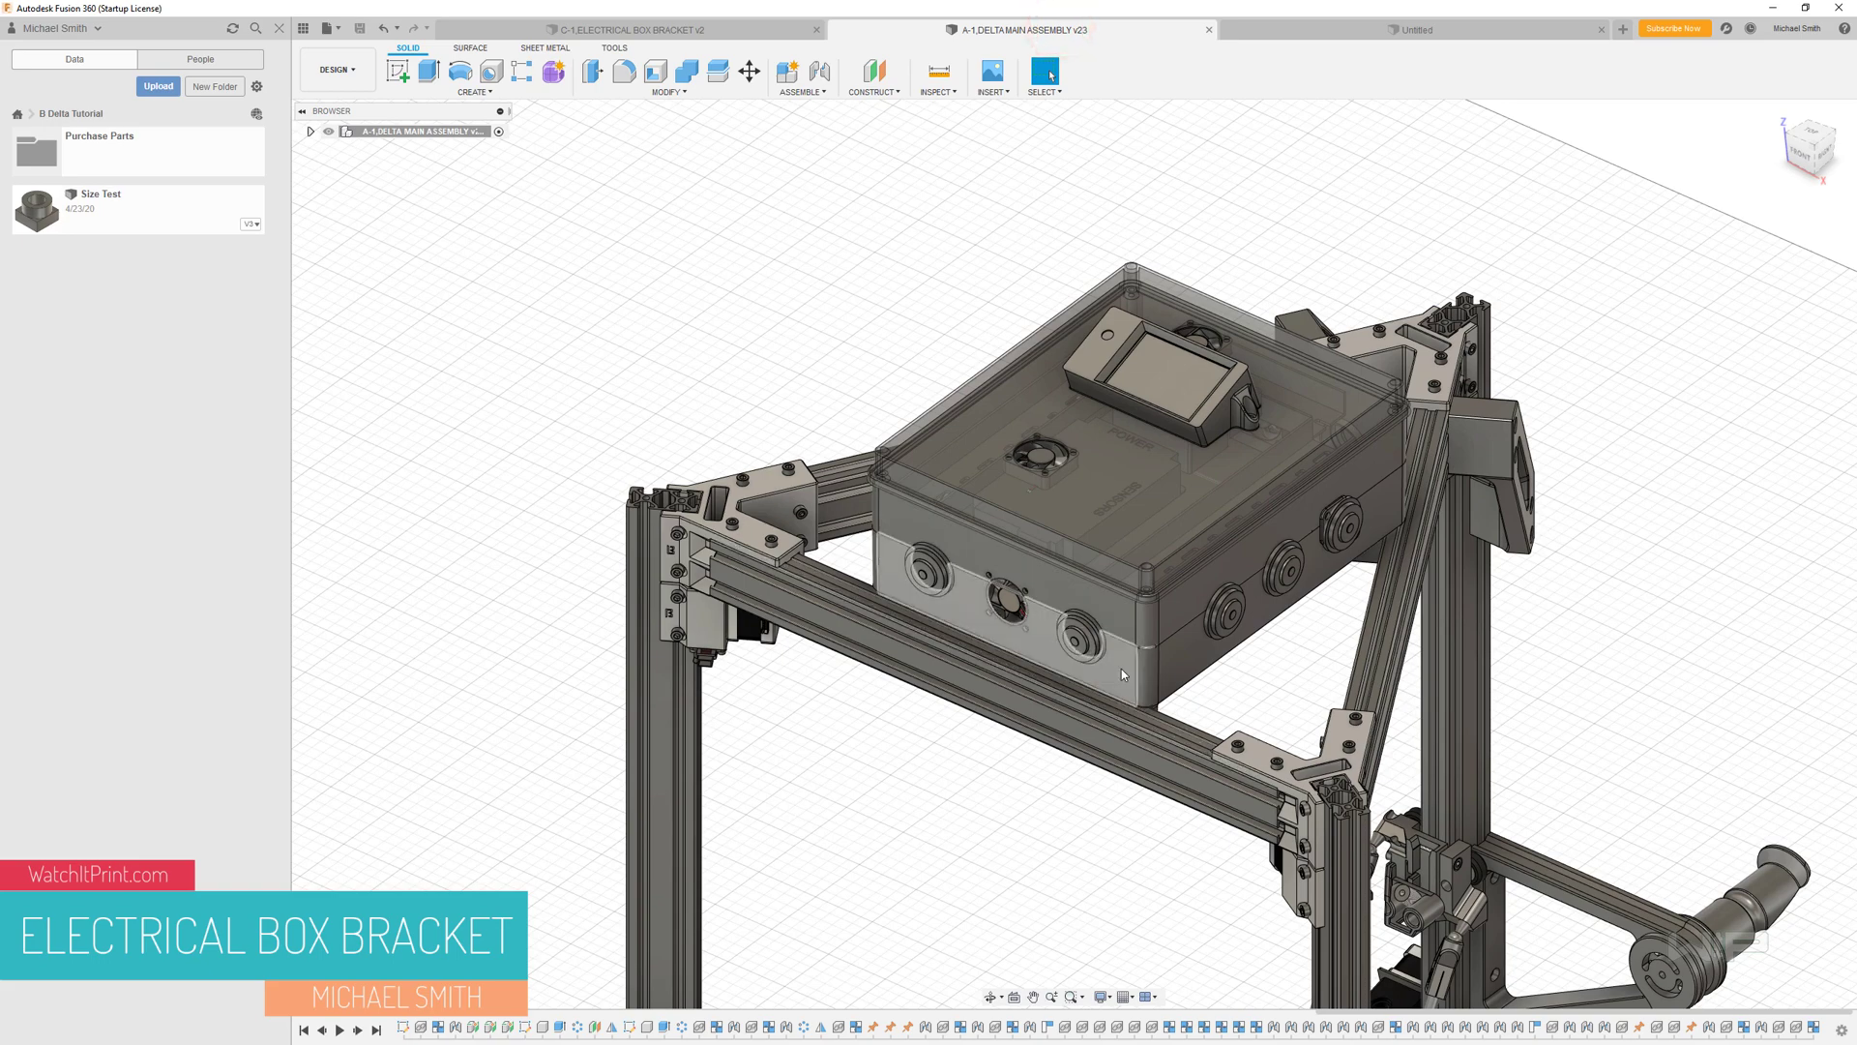
shift+middle_drag(1122, 689, 1241, 736)
key(F6)
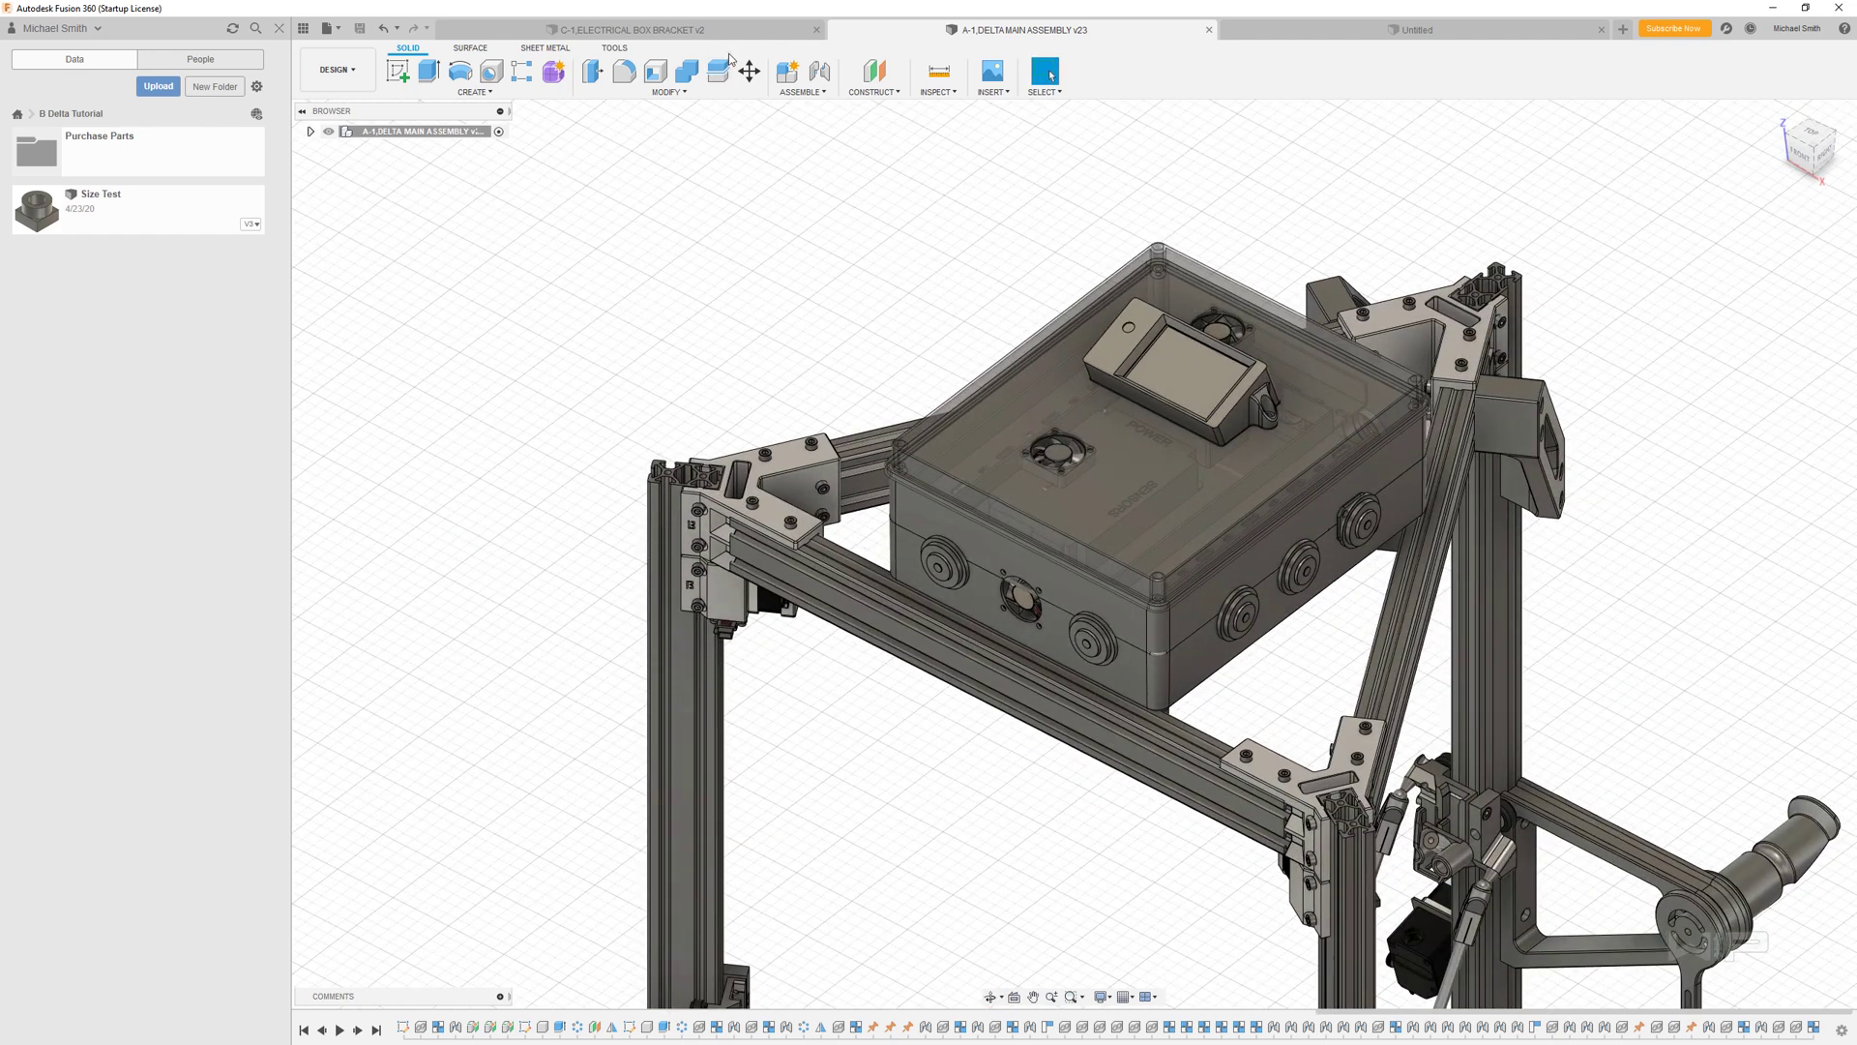
click(745, 31)
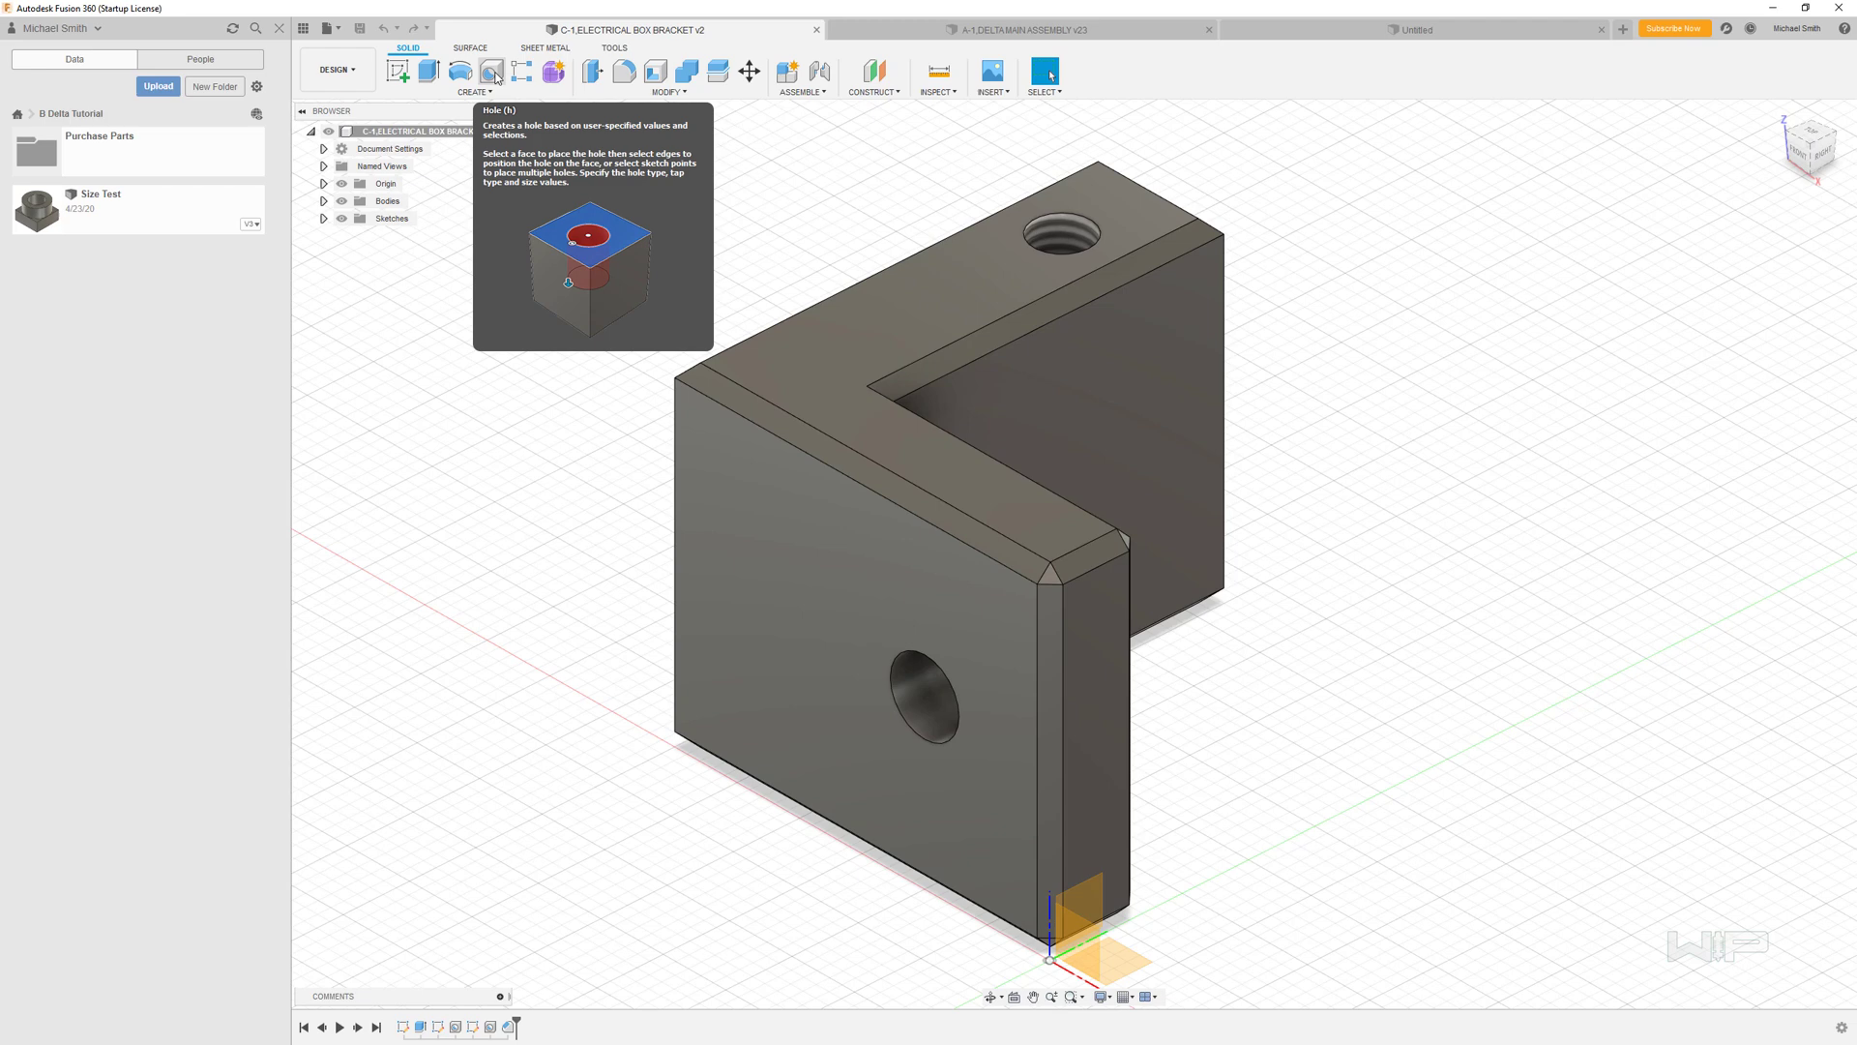
- Bring the B Delta Class 2 PDF into view and scroll through its reference steps
drag(1856, 97, 1210, 93)
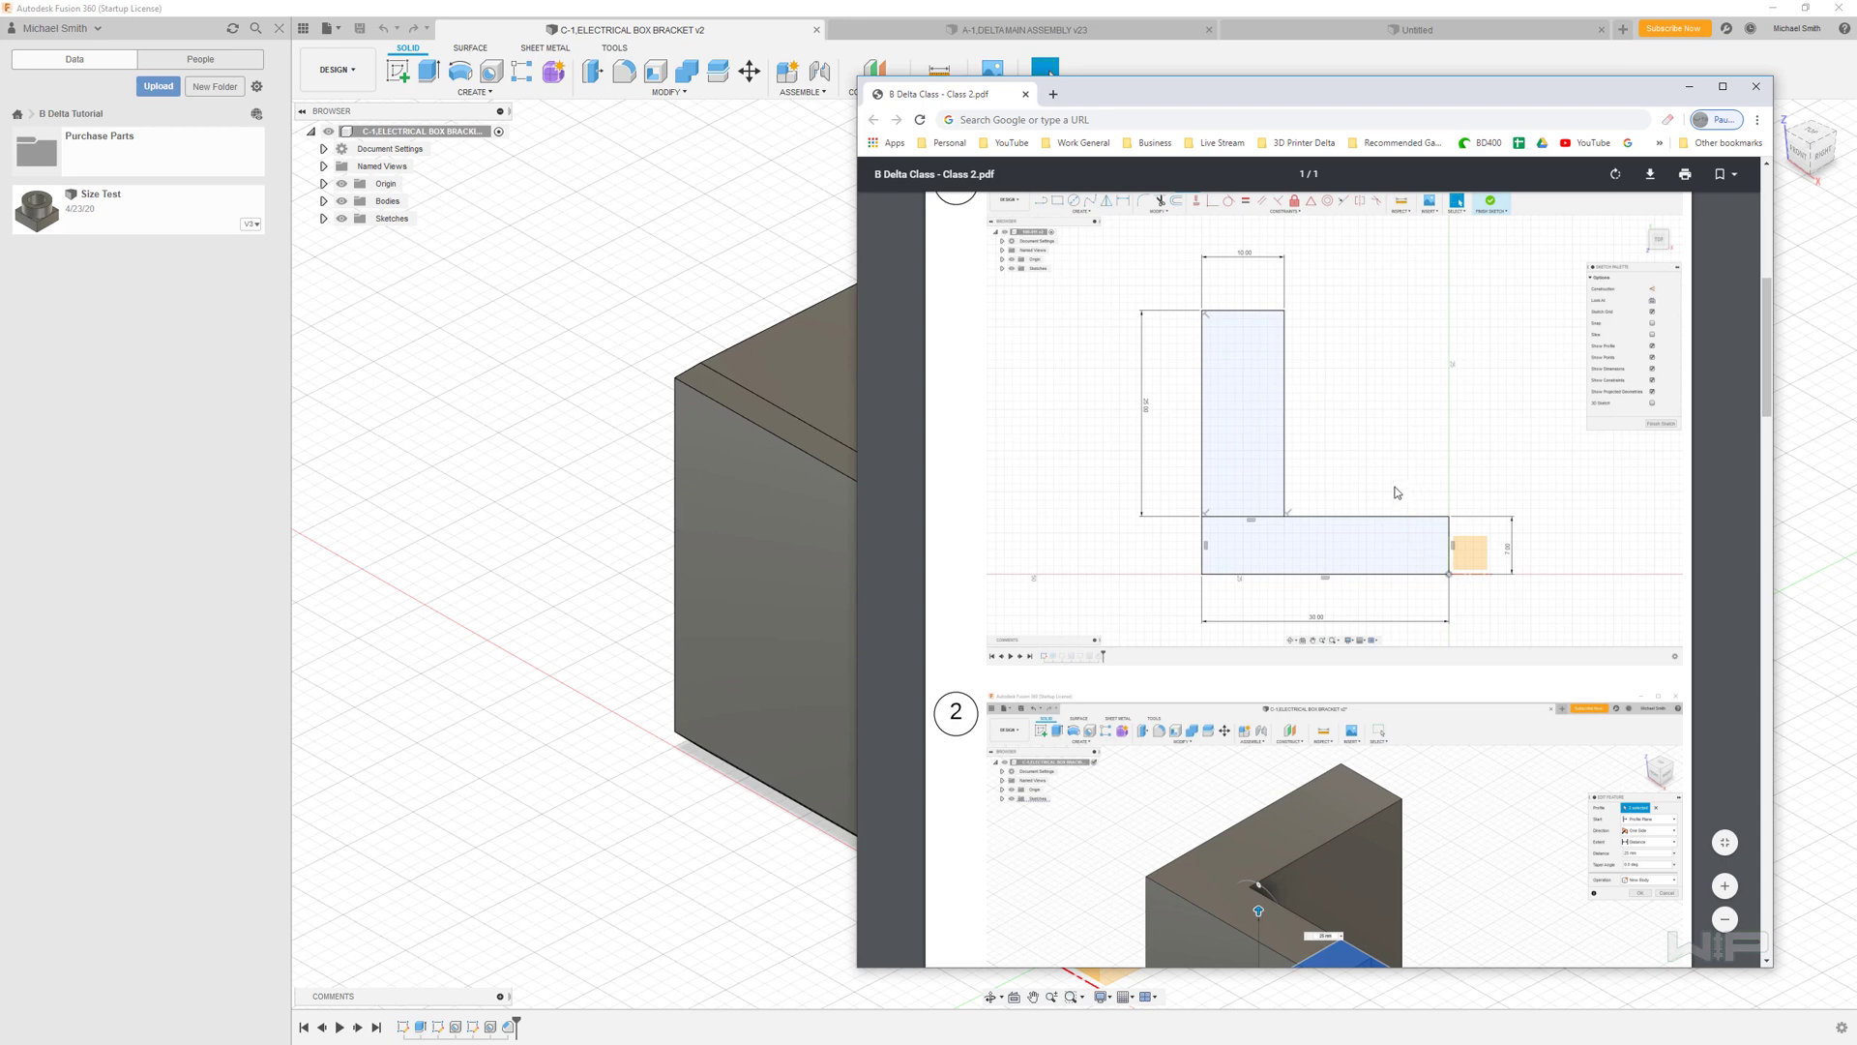
scroll(1368, 455, down, 7)
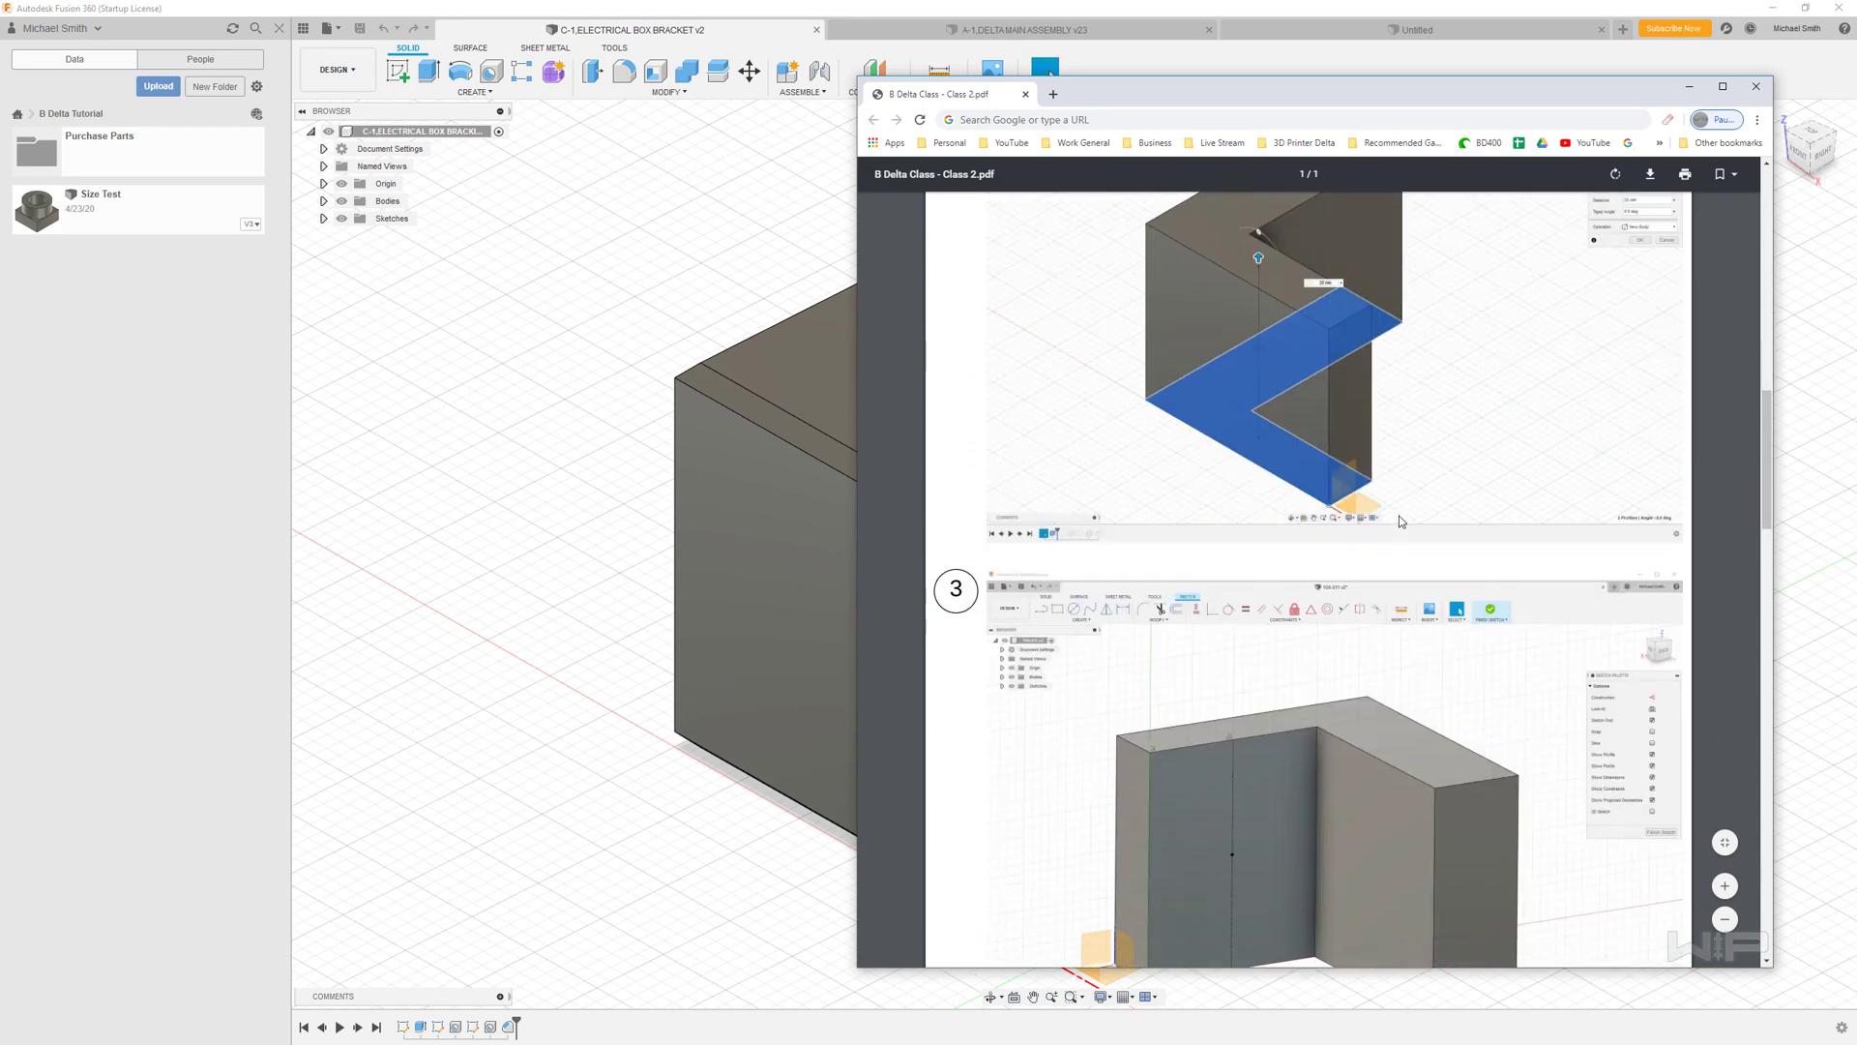
scroll(1404, 500, up, 6)
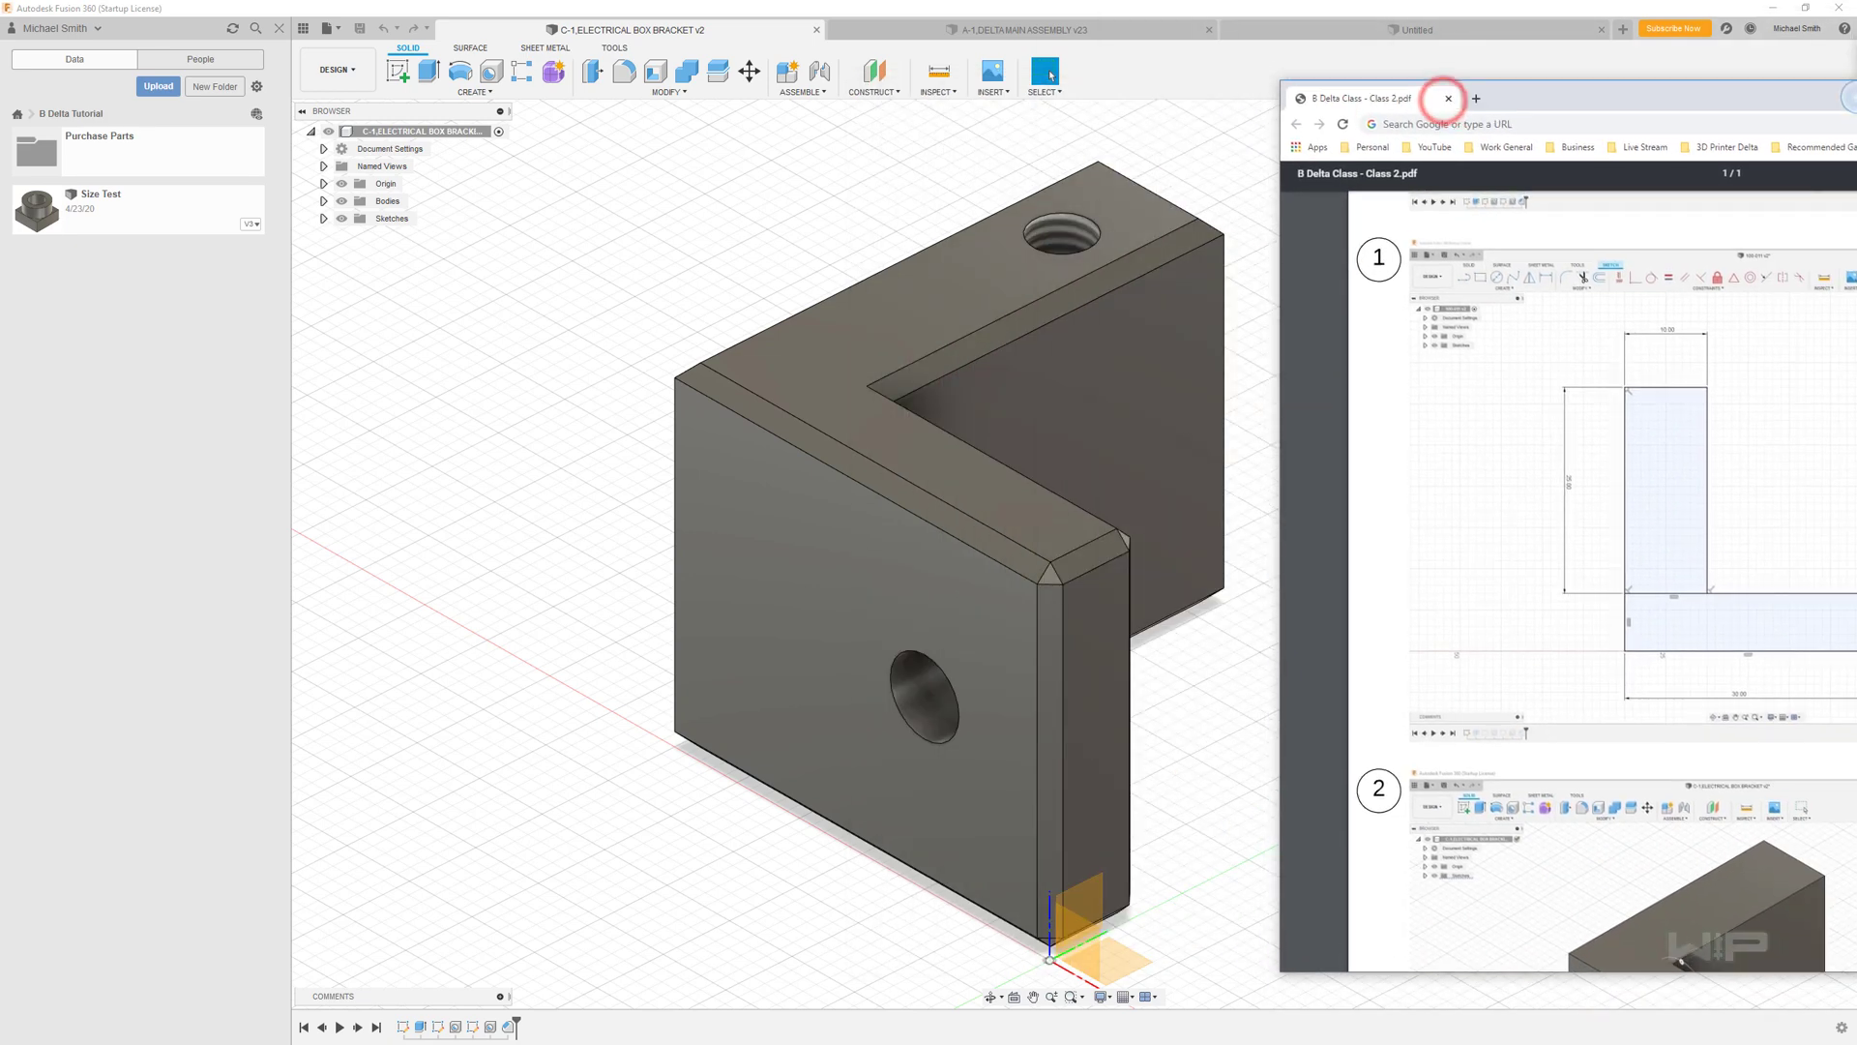
- Close the class PDF and switch to the empty Untitled design
click(1438, 91)
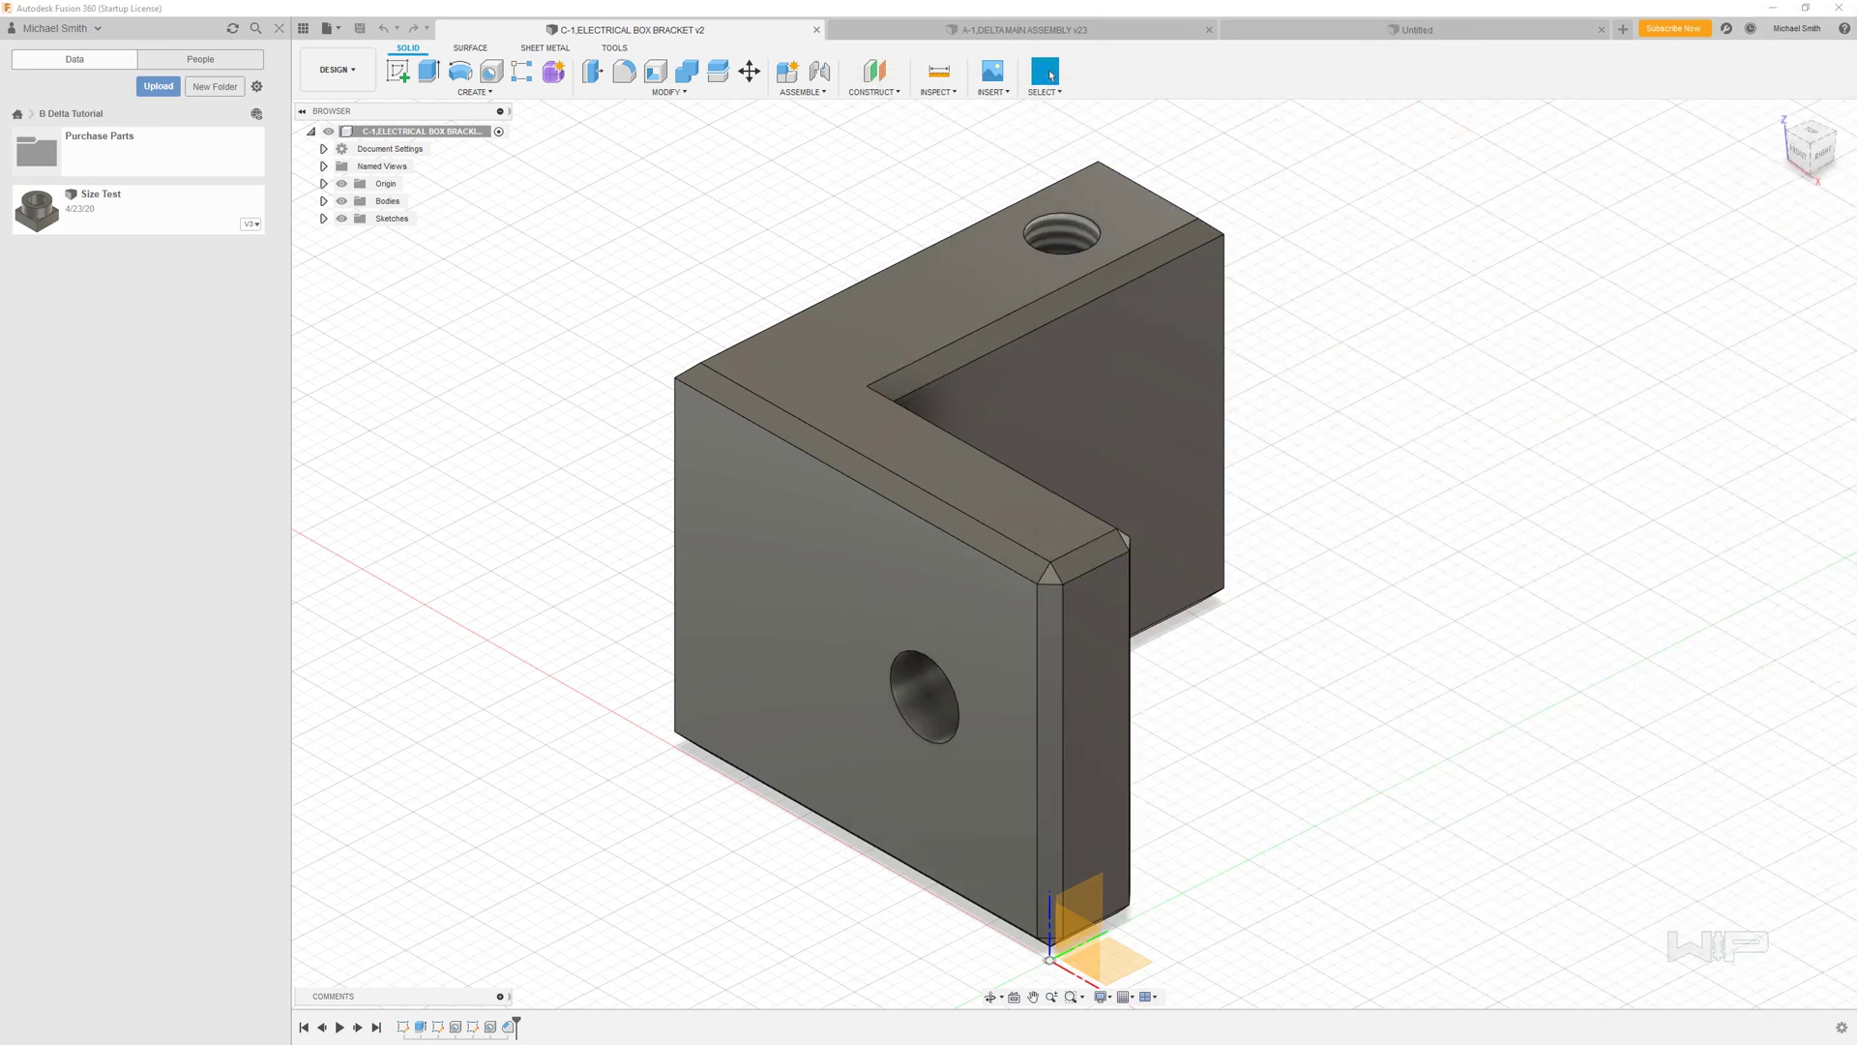
click(570, 173)
click(1398, 30)
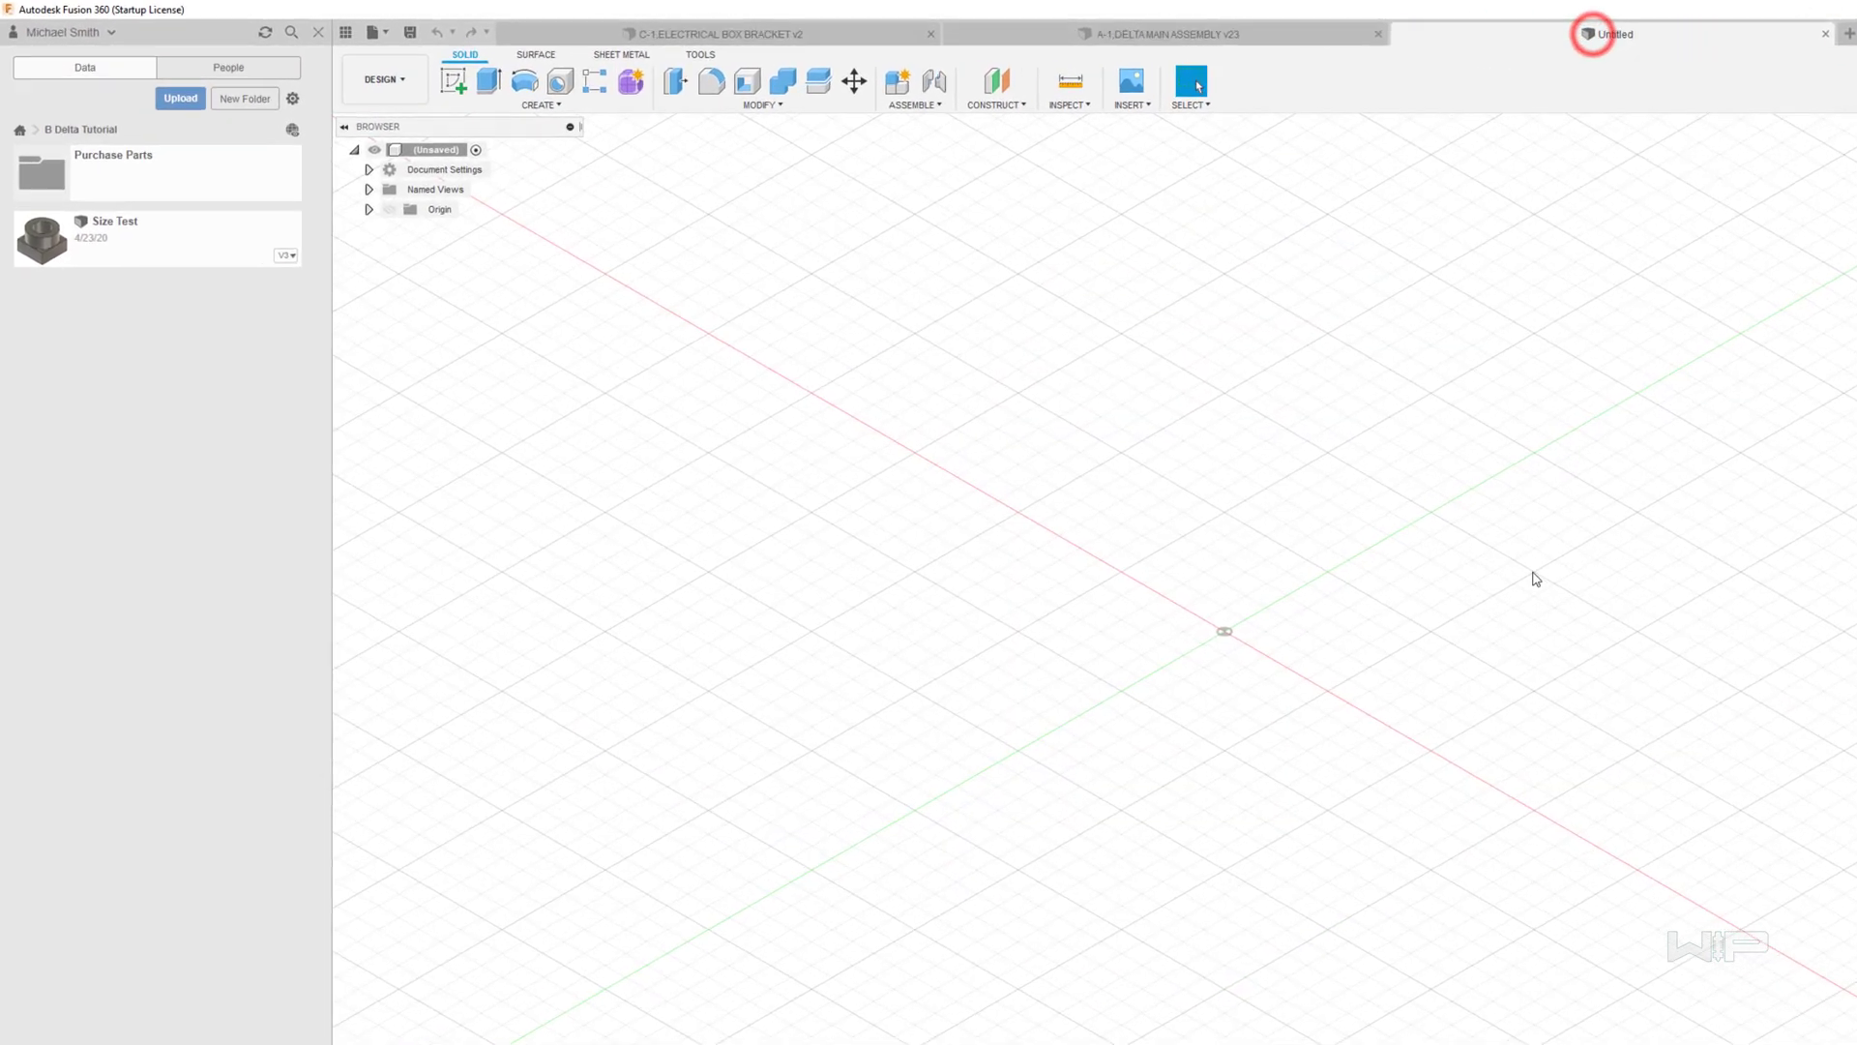
- Show the origin and start a new sketch on the XY plane
click(388, 209)
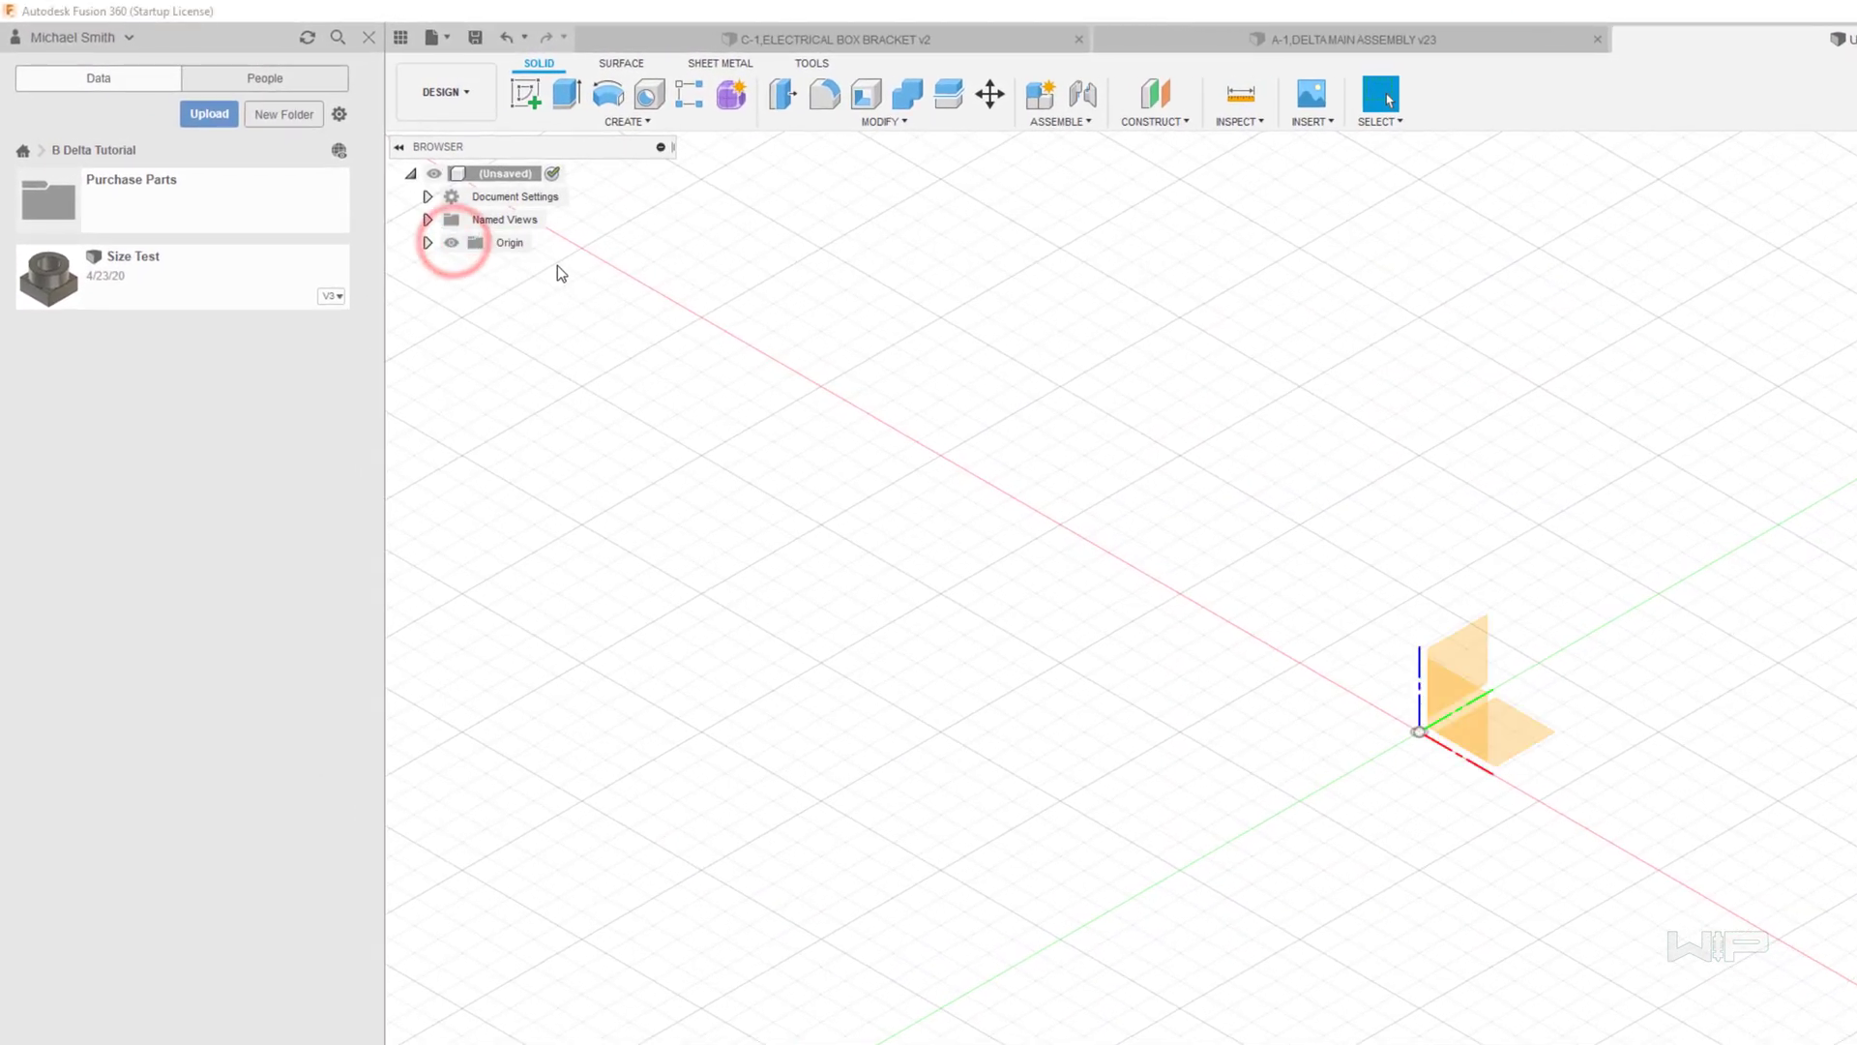
click(523, 97)
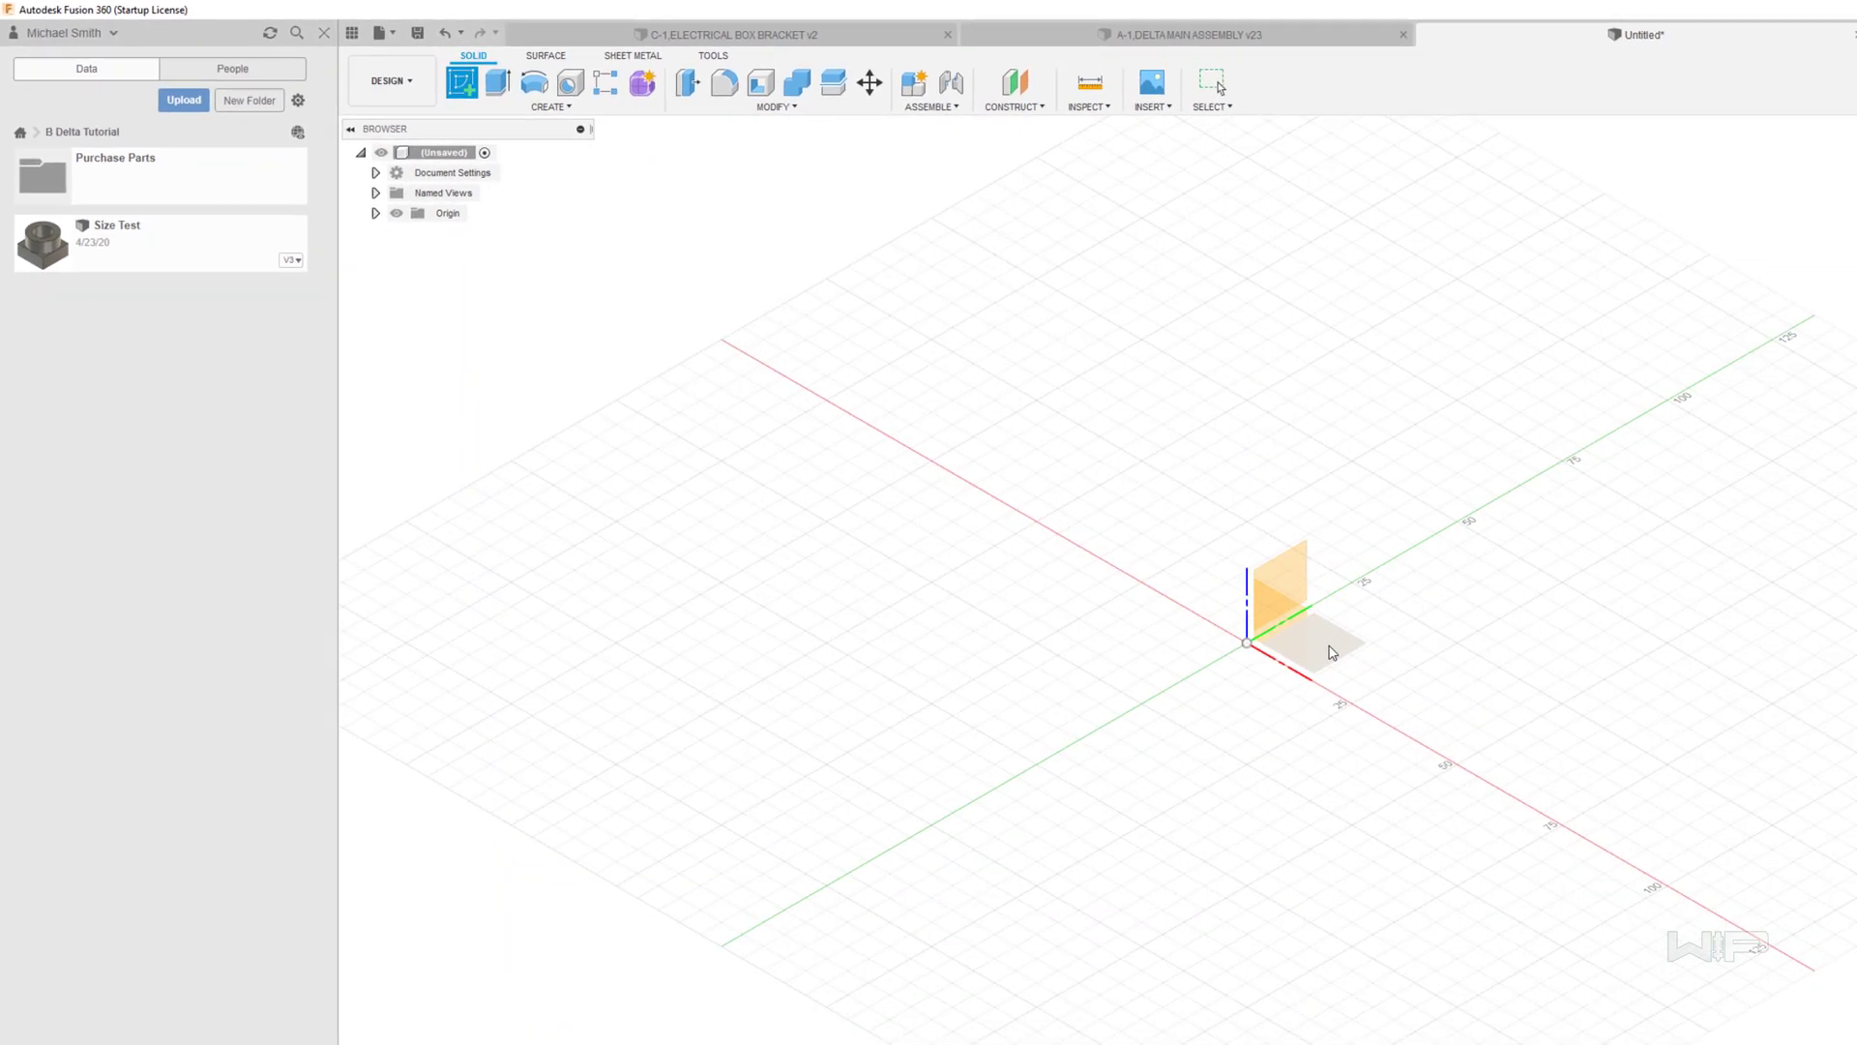
click(1151, 564)
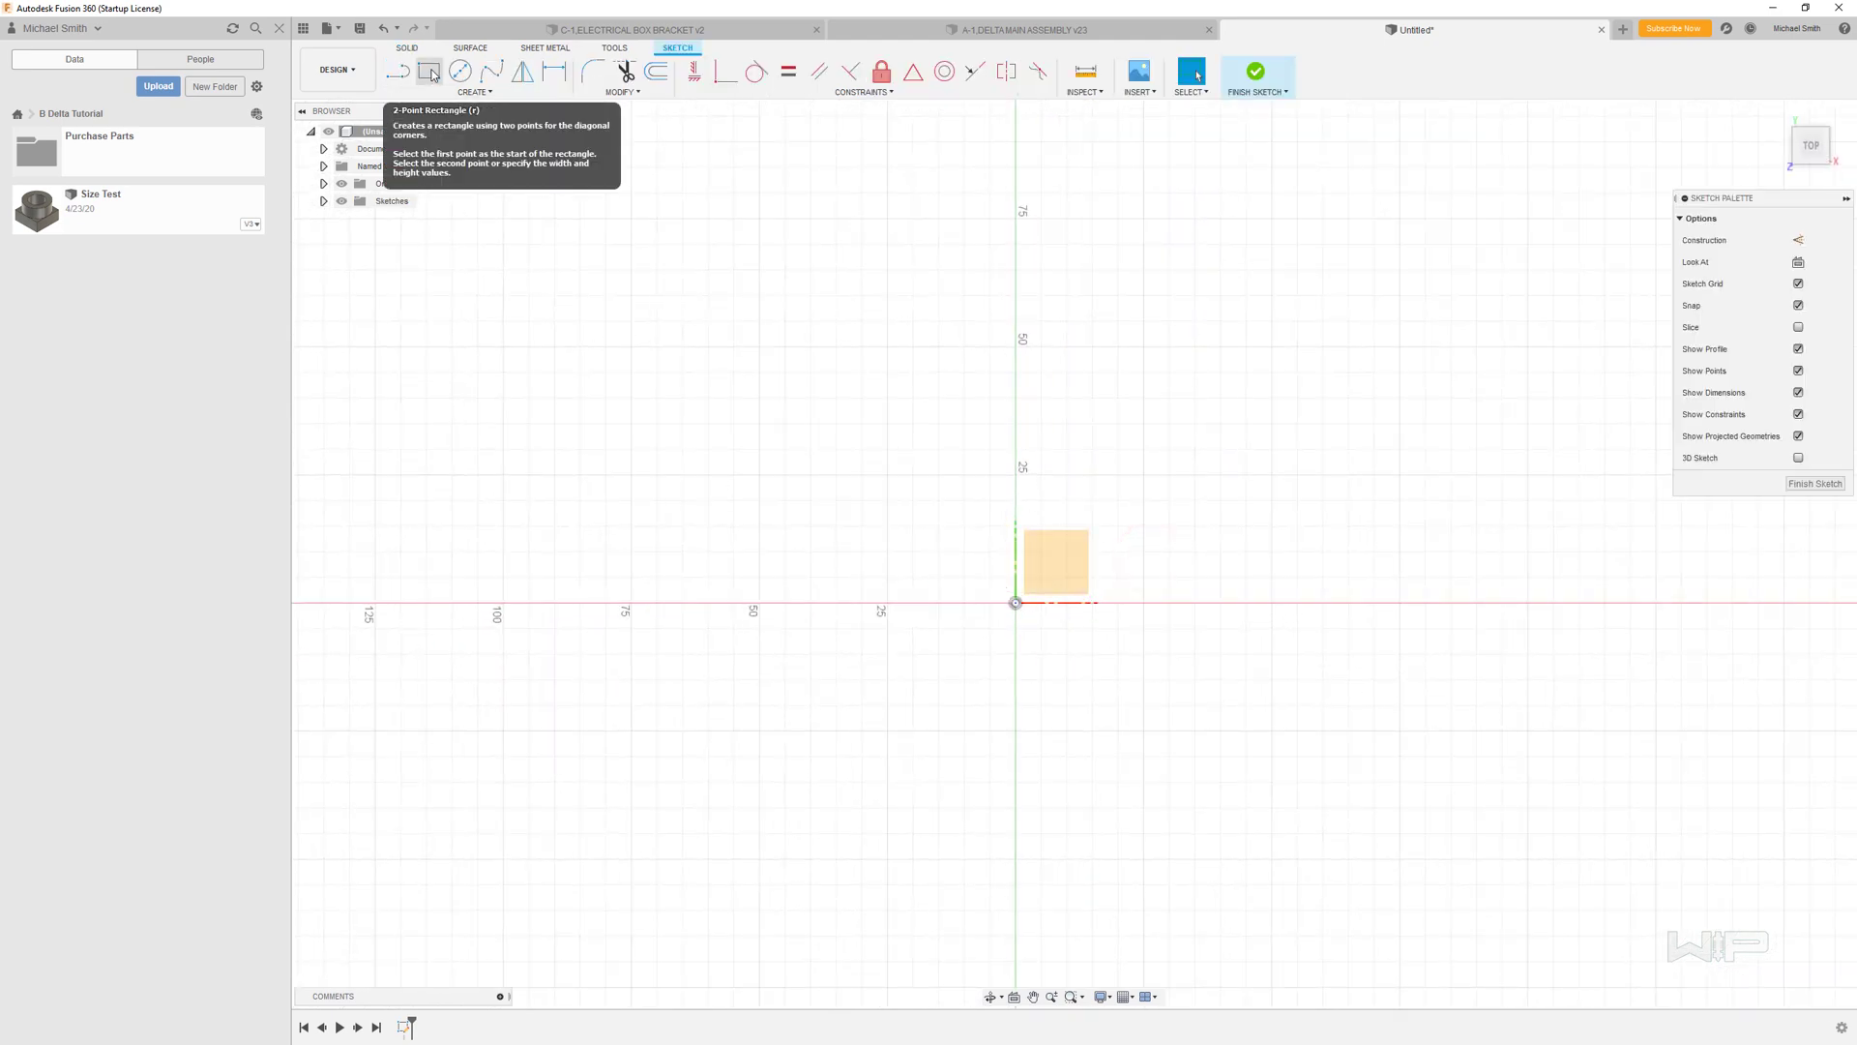
- Draw a 30 × 7 mm rectangle from the origin
click(432, 75)
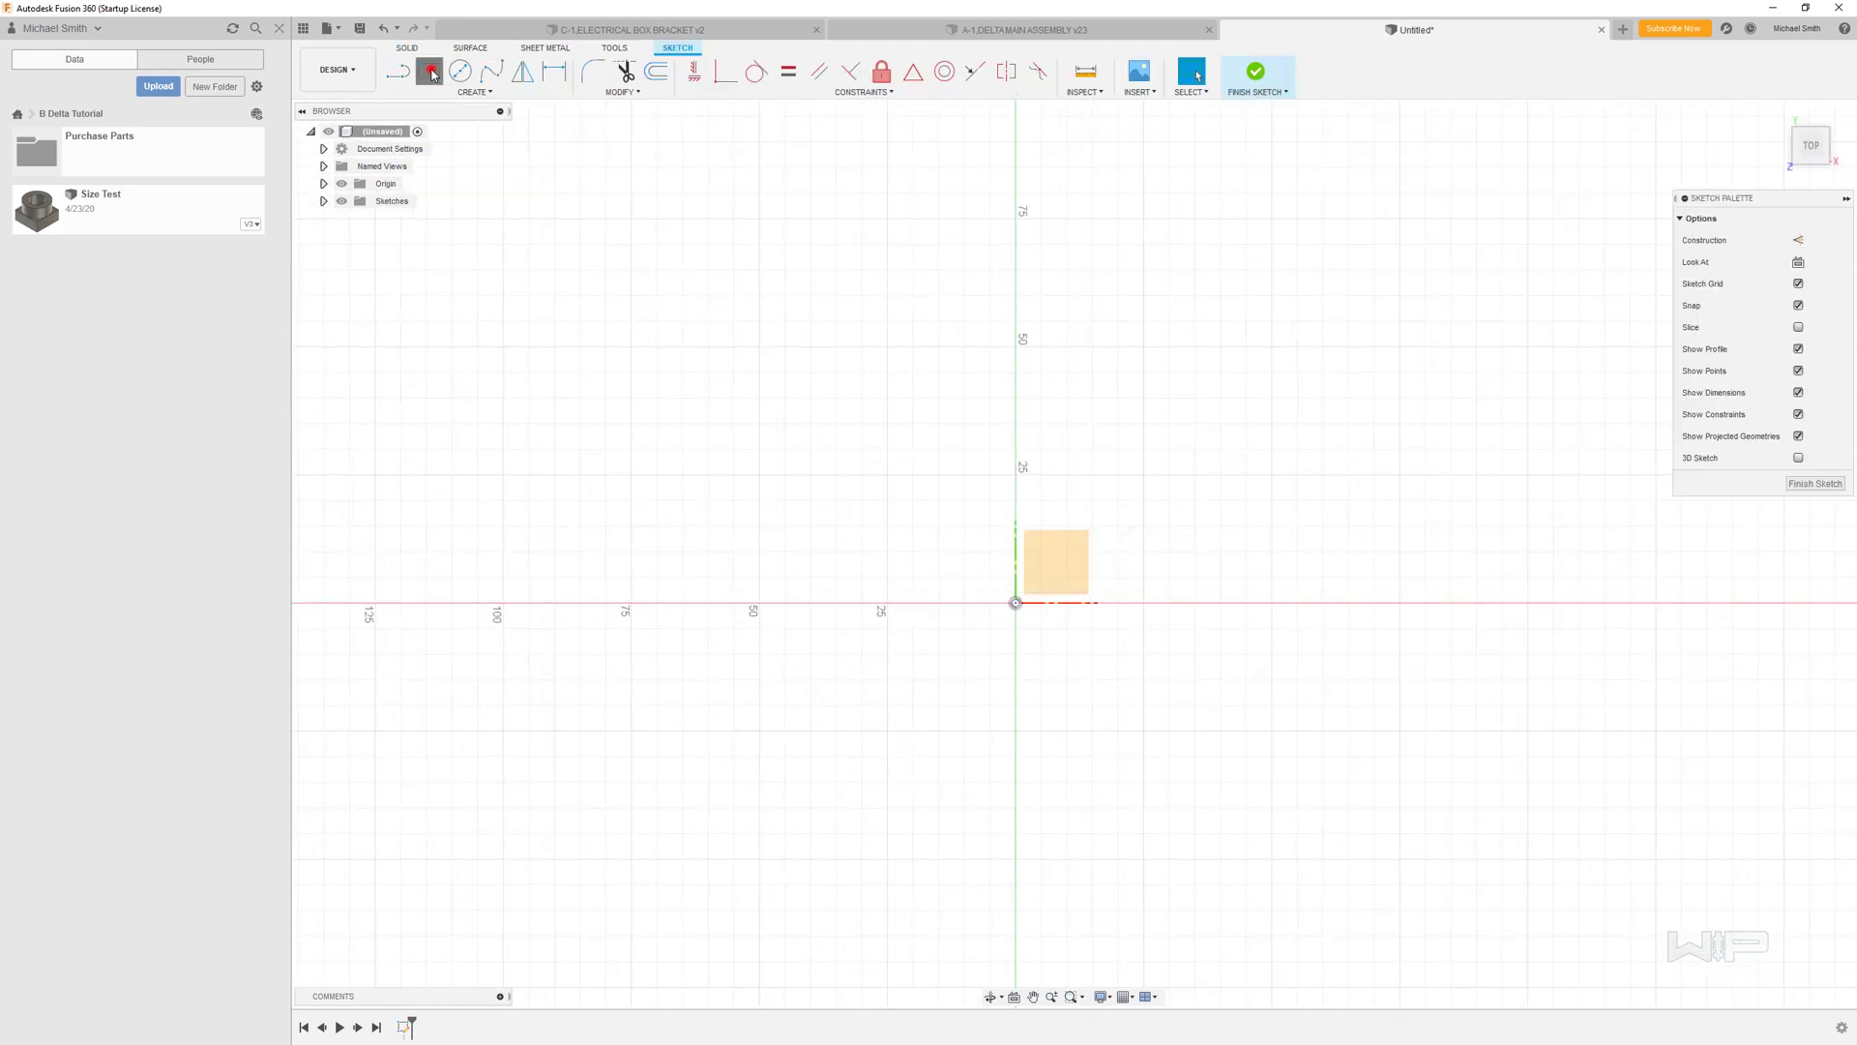
click(1017, 603)
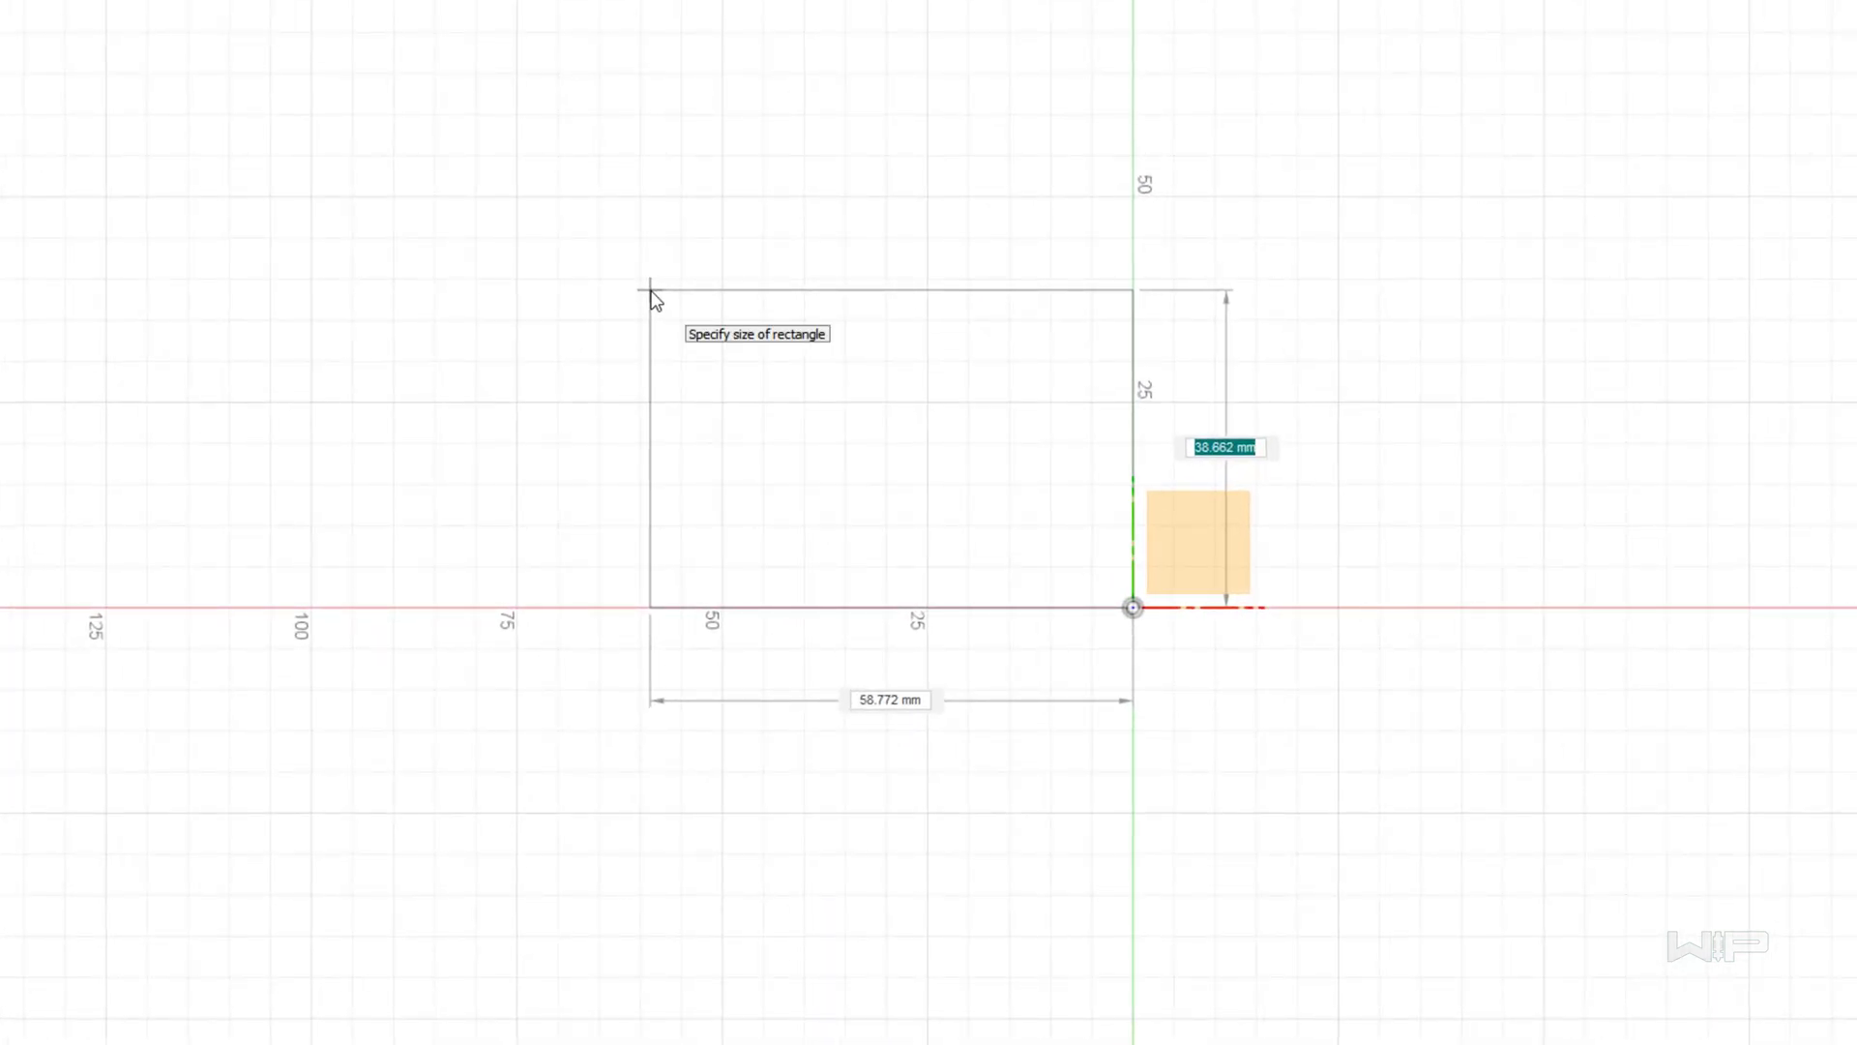
text(7)
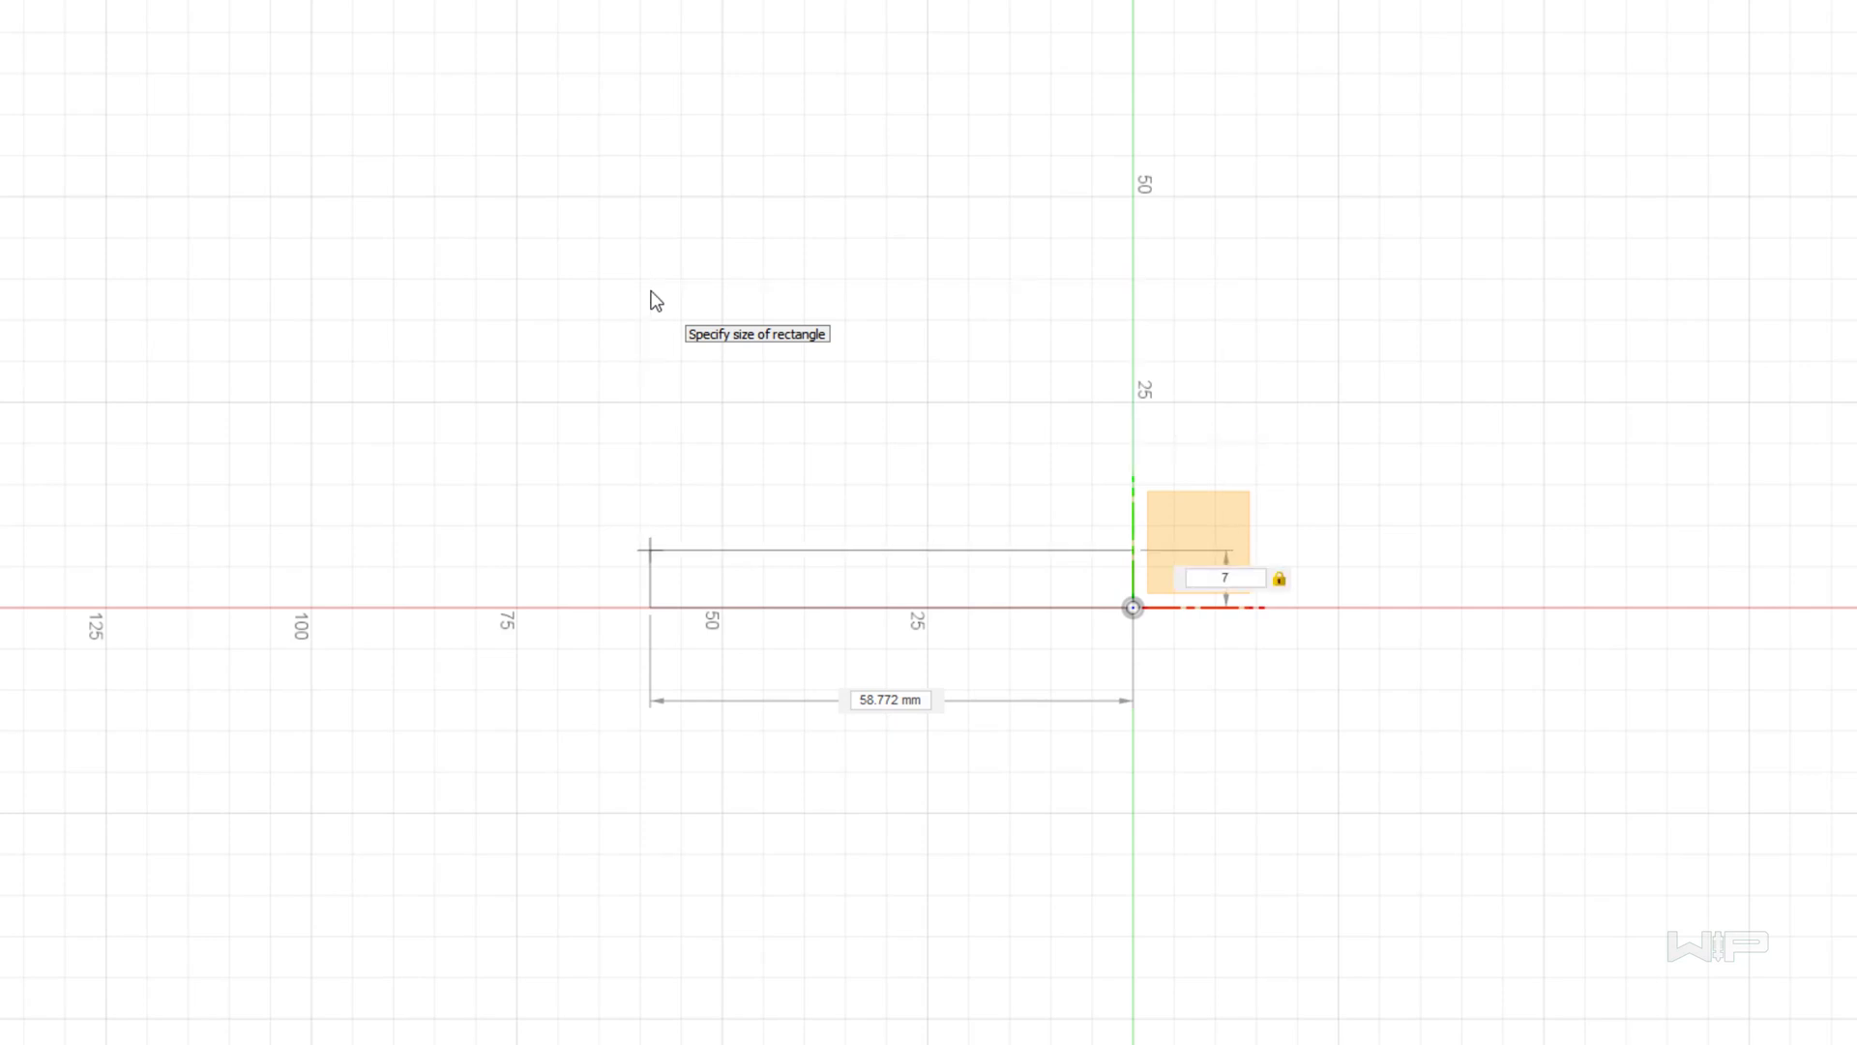
key(Tab)
text(30)
key(Tab)
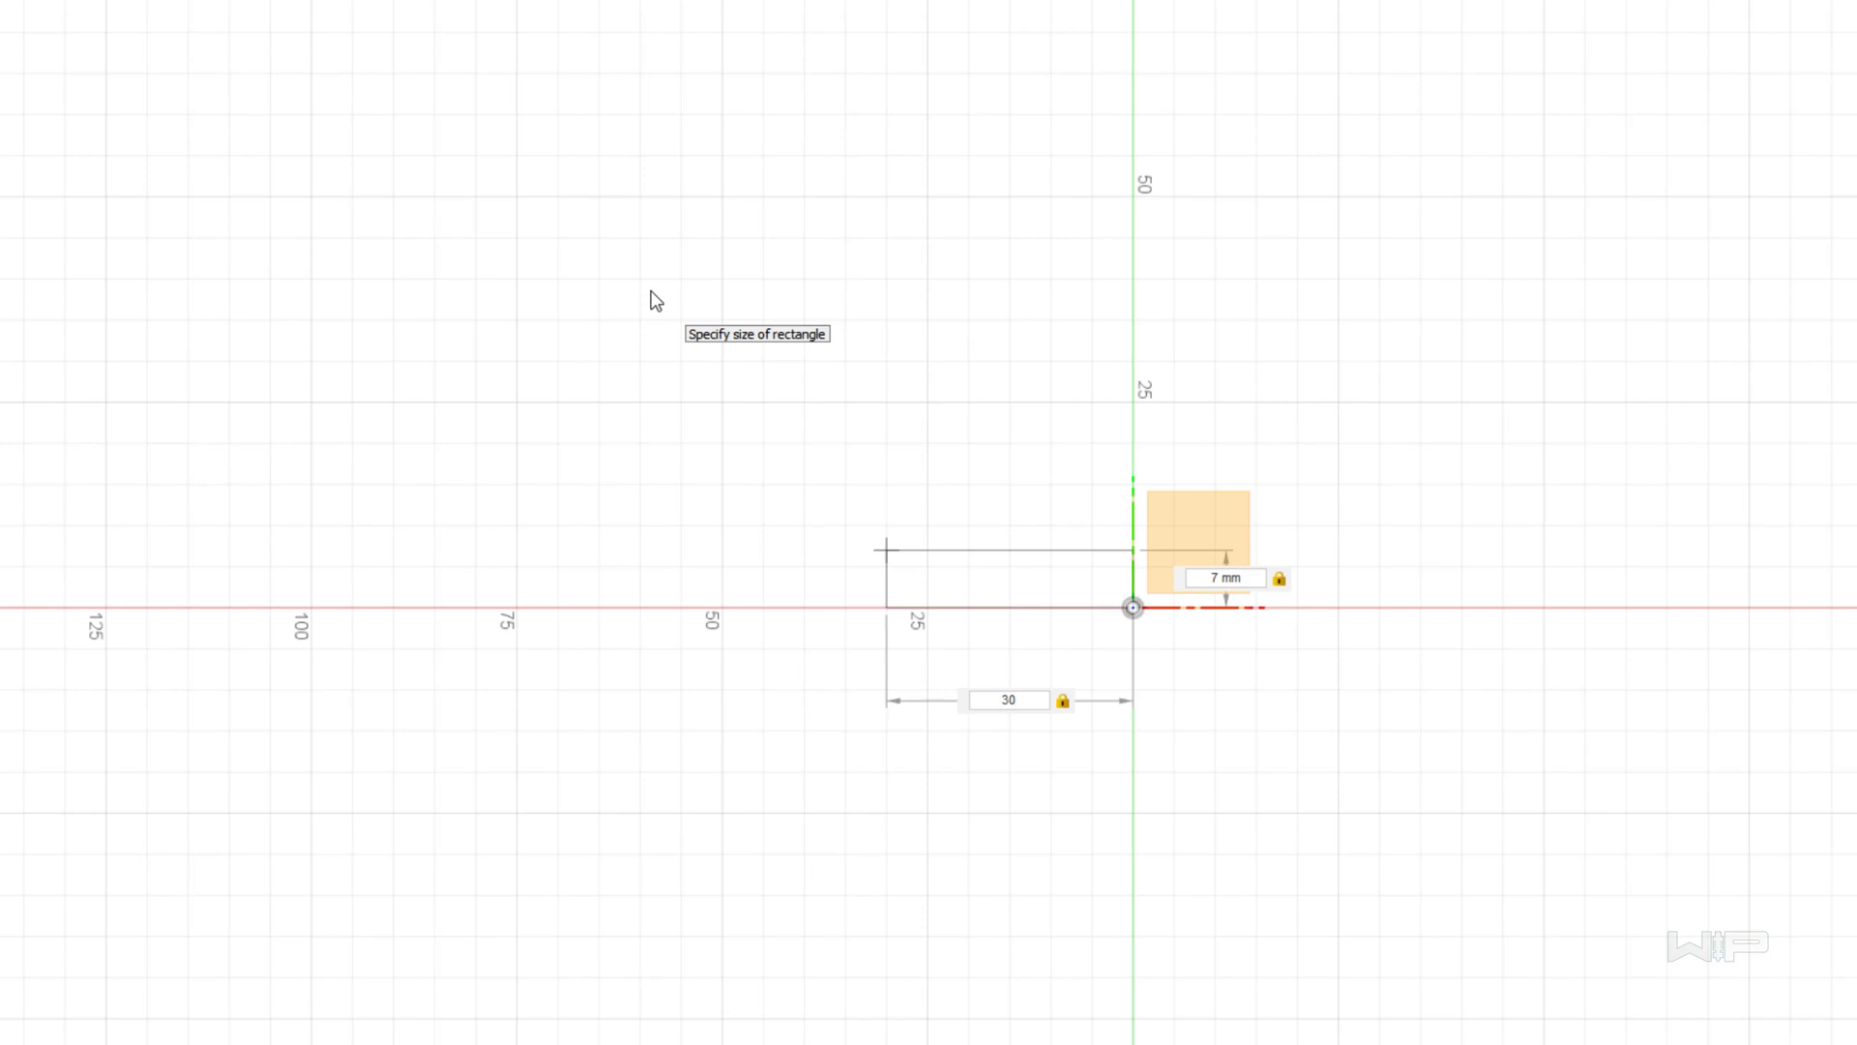
key(Return)
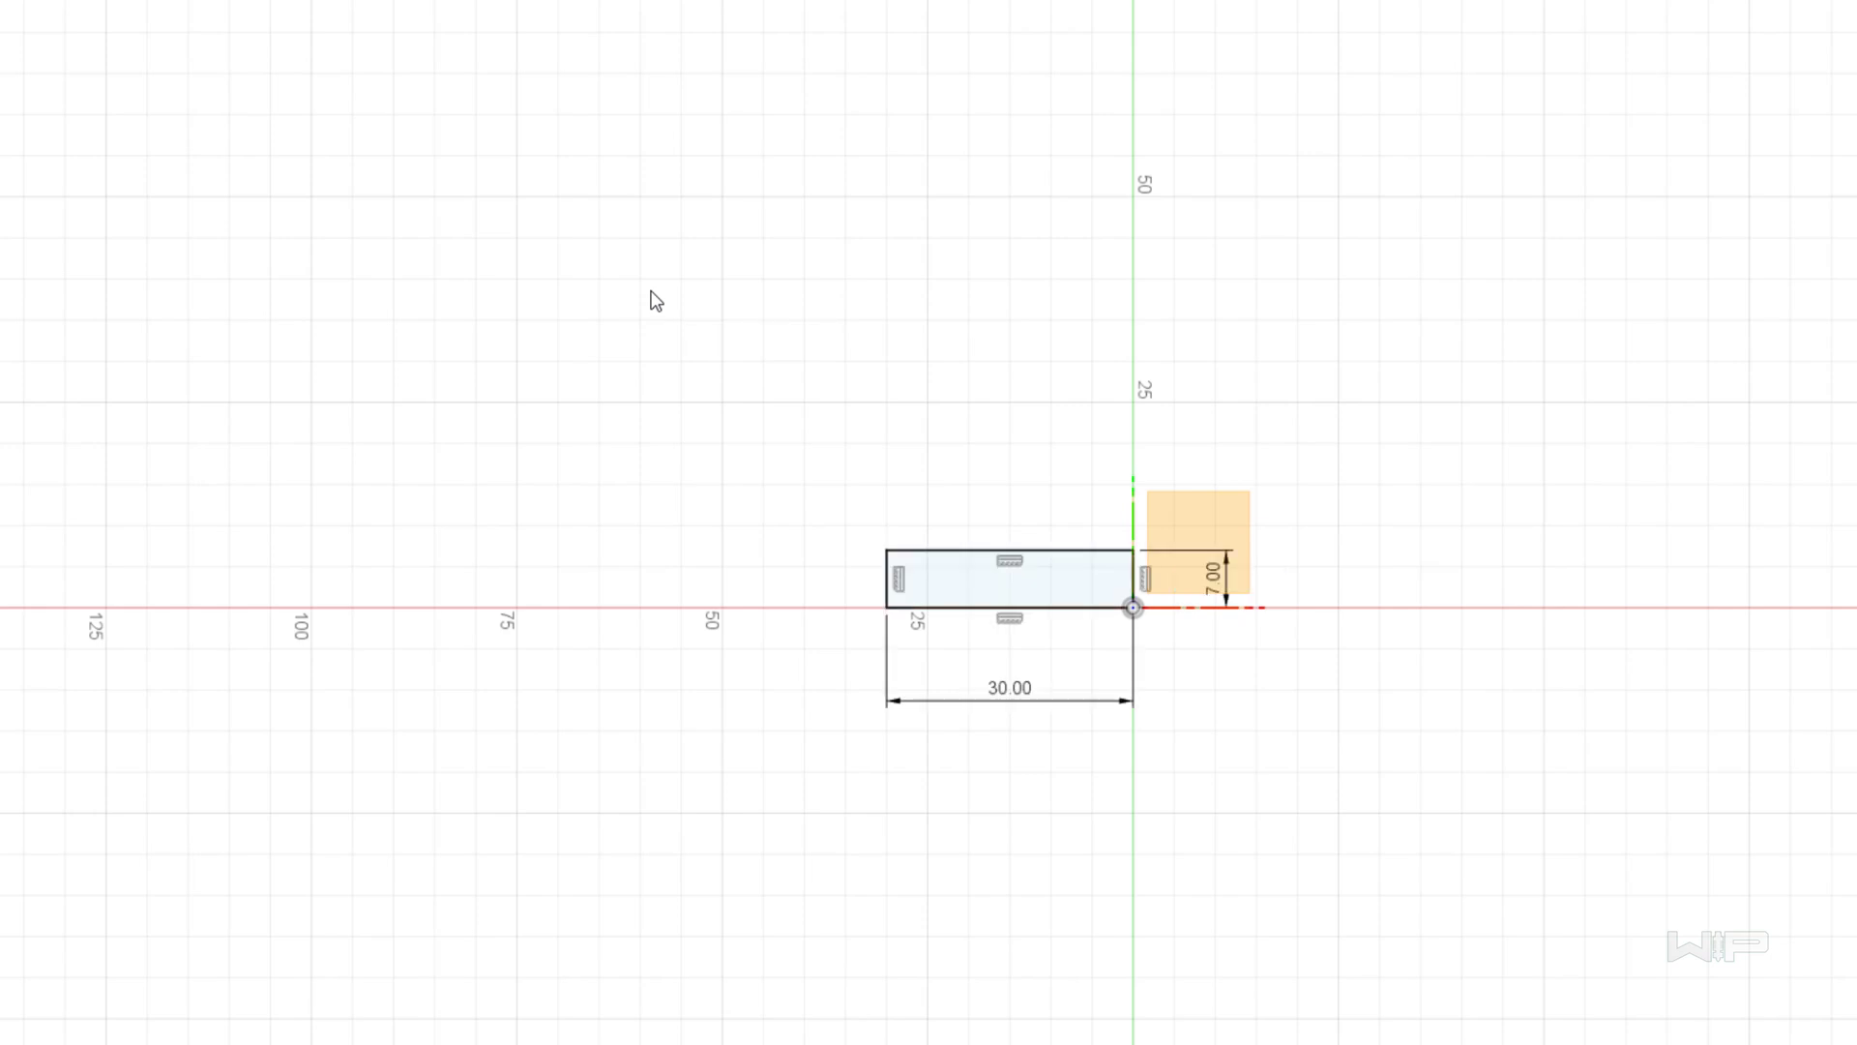
- Add a 10 × 25 mm rectangle from the first rectangle's top-left corner
right_click(927, 385)
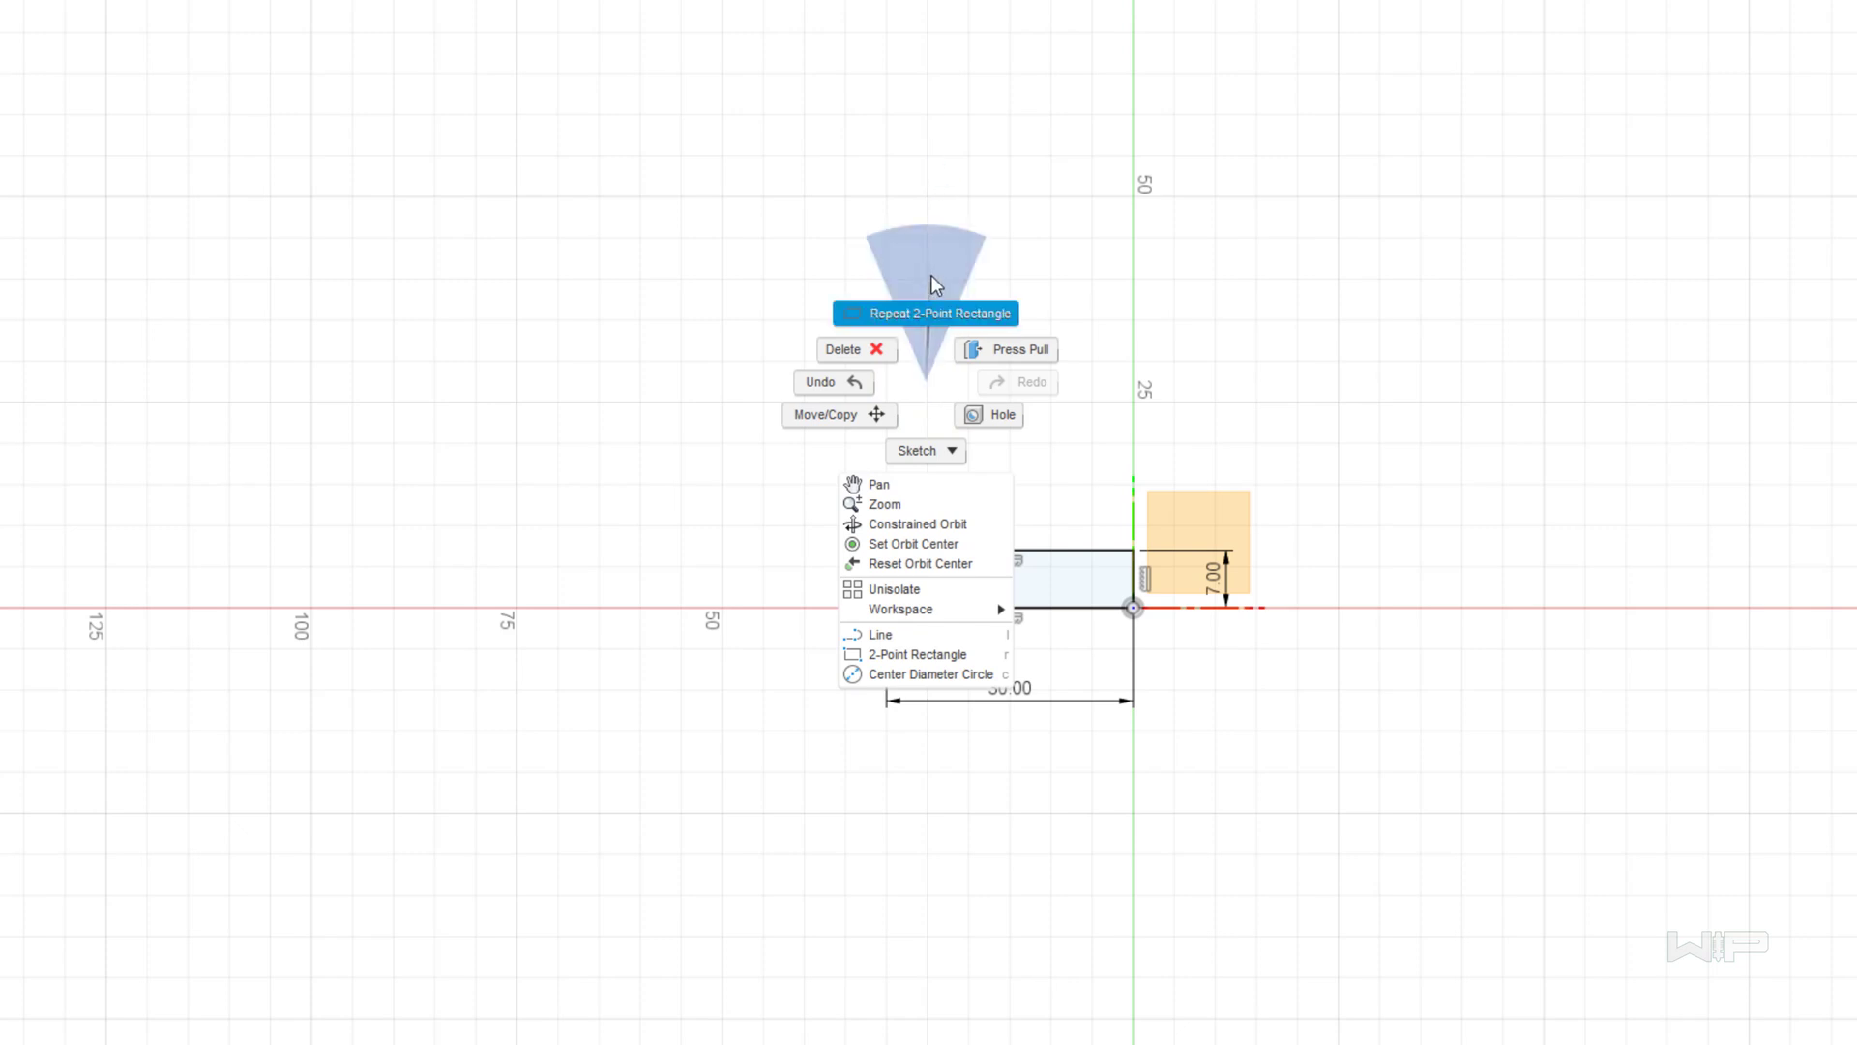
click(930, 269)
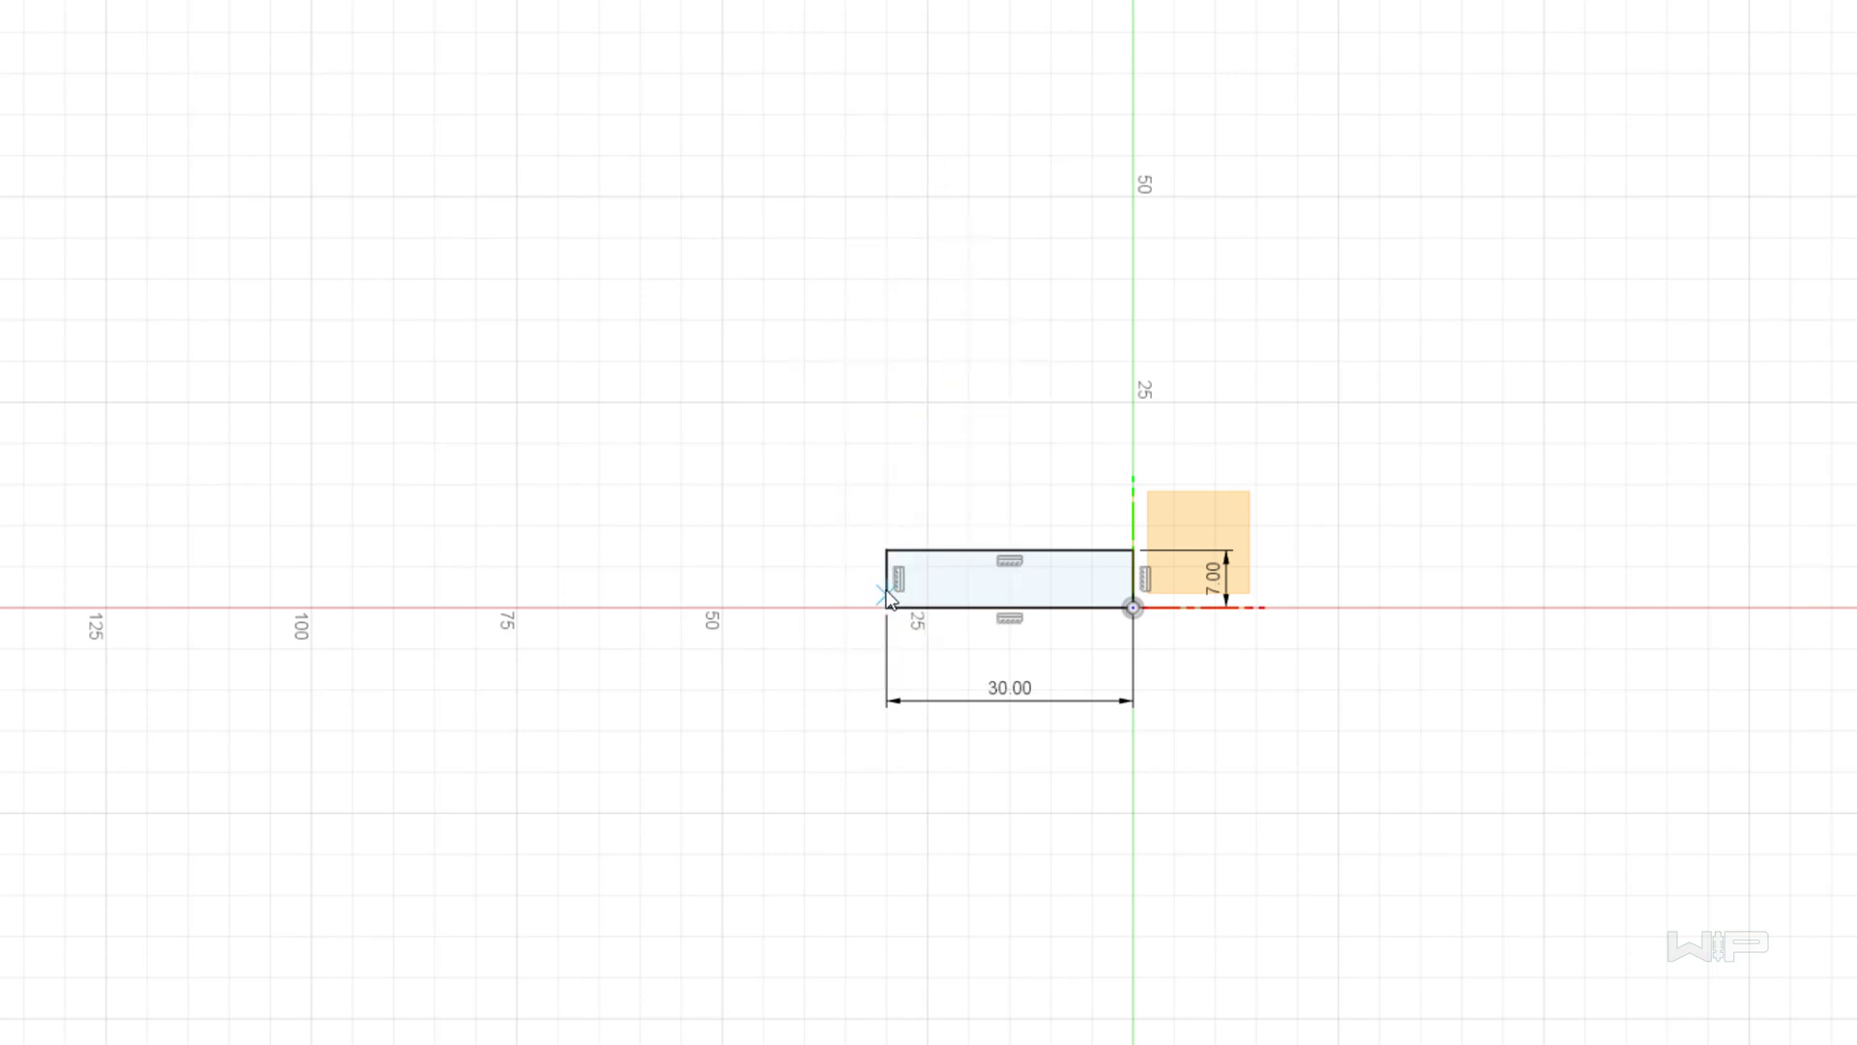
click(888, 548)
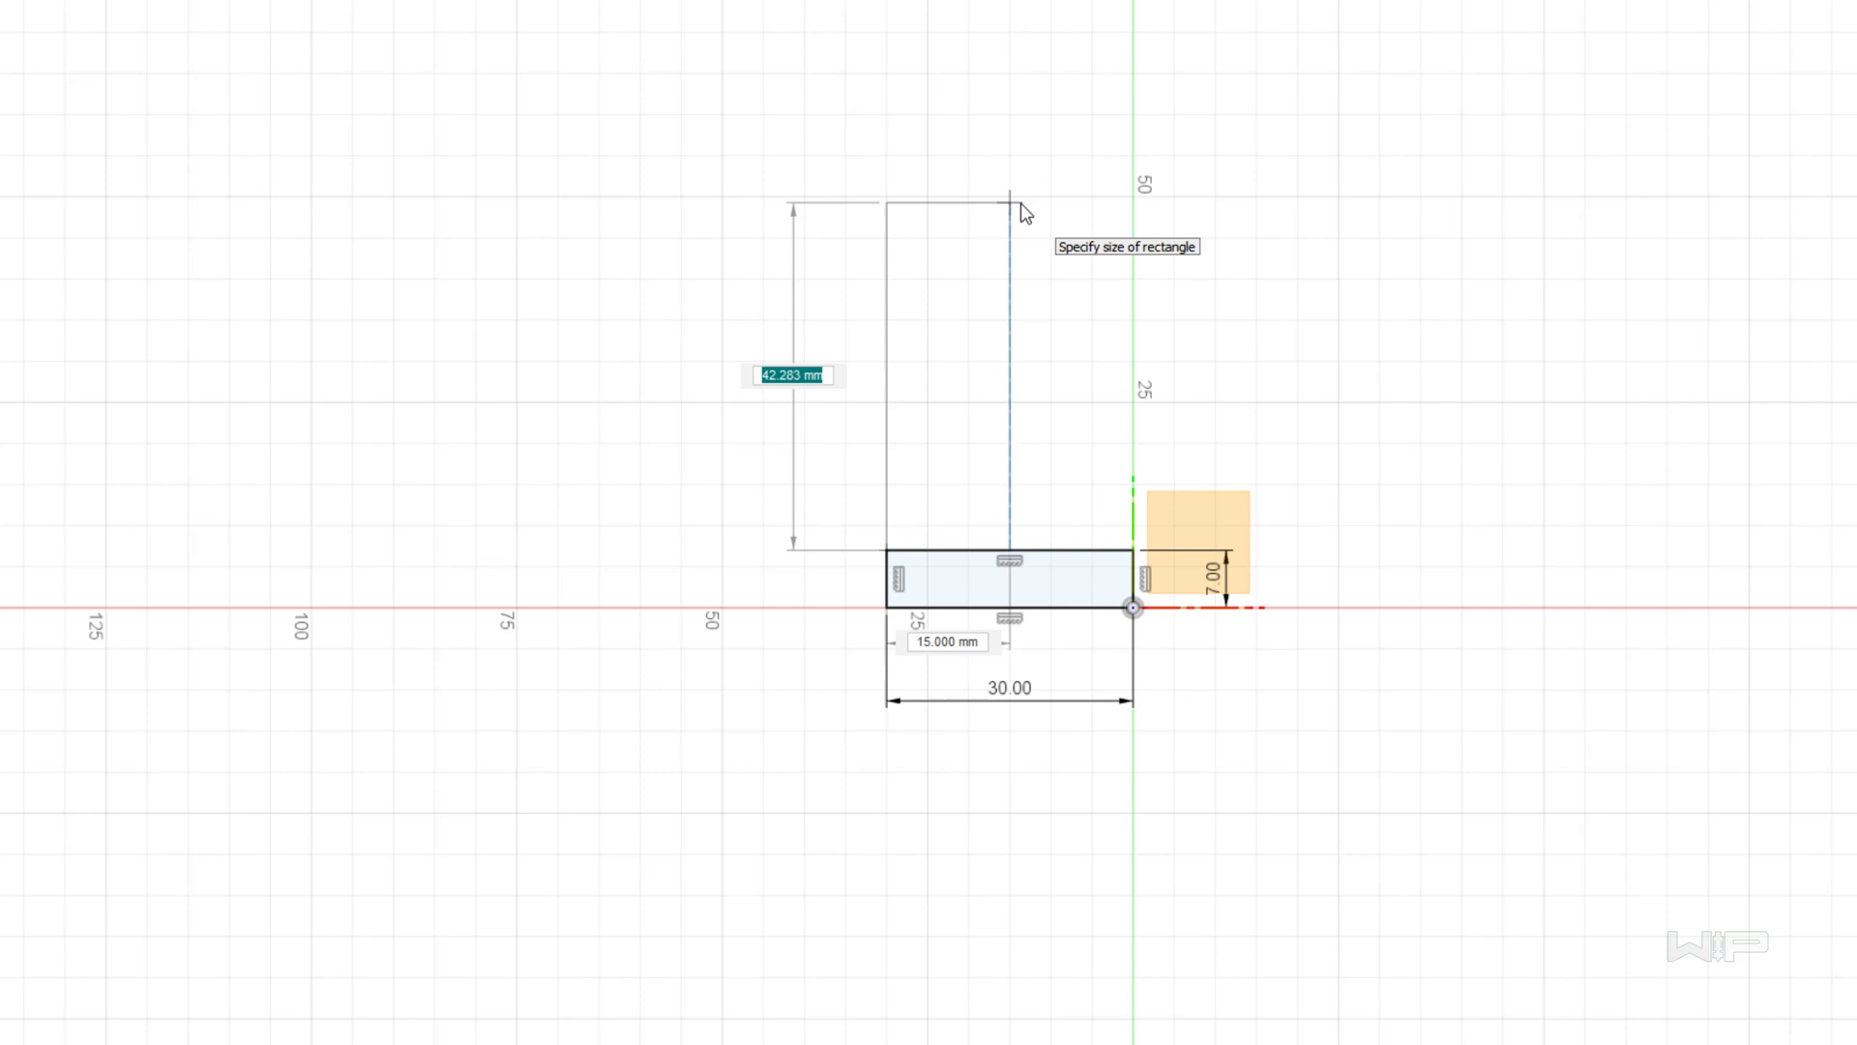
text(25)
key(Tab)
text(10)
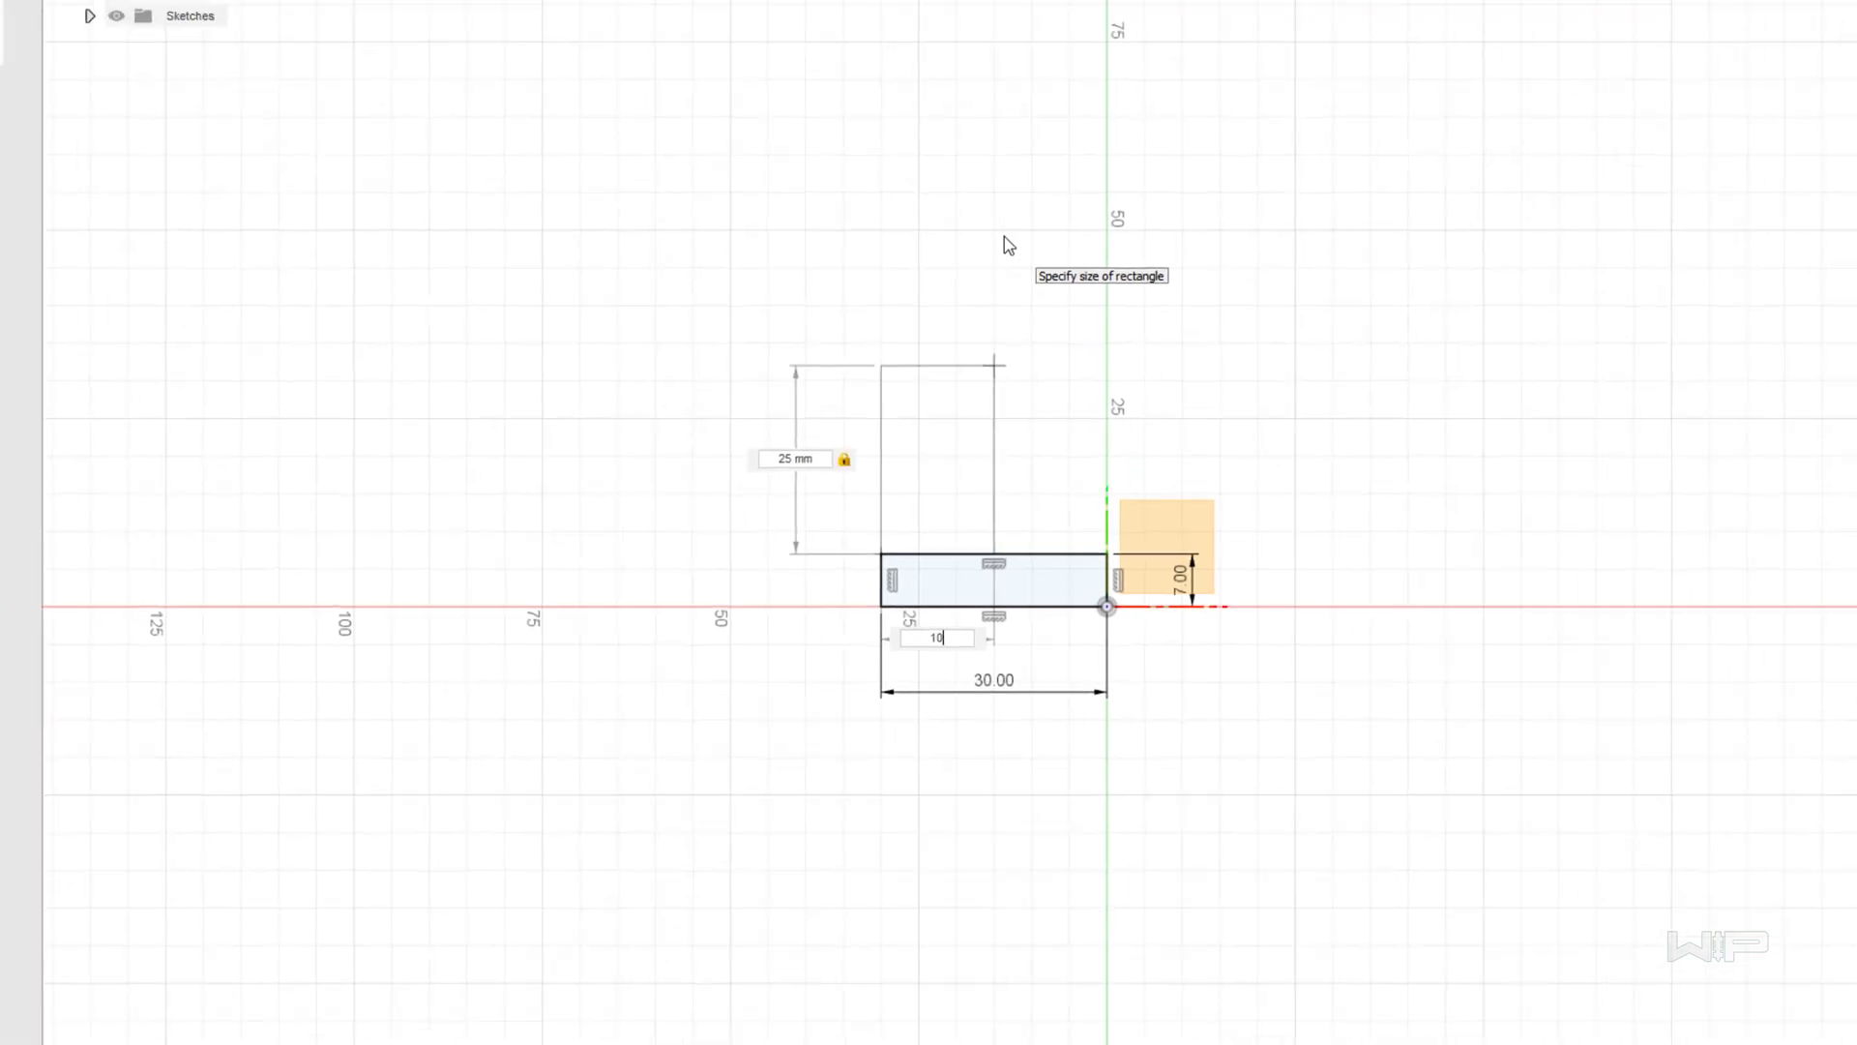
key(Return)
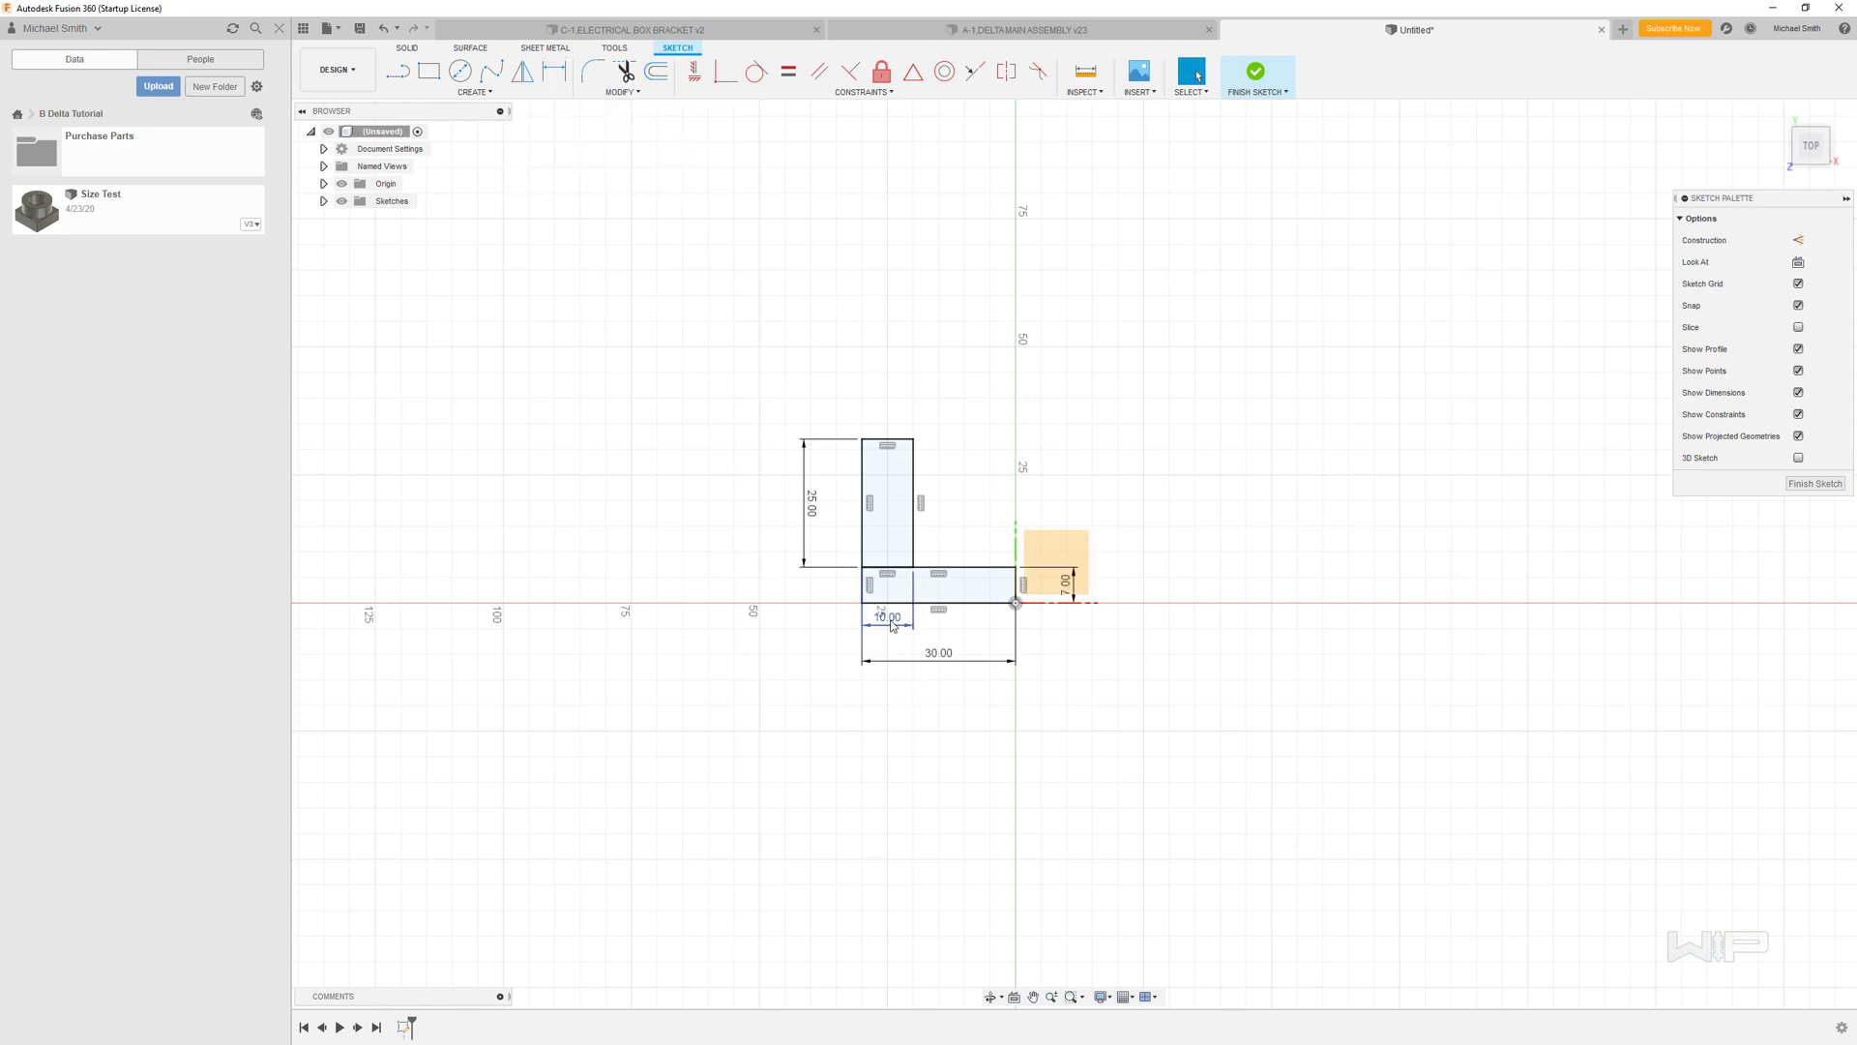
- Finish the L sketch and extrude both its profiles 25 mm into one solid body
scroll(892, 624, up, 2)
click(1814, 484)
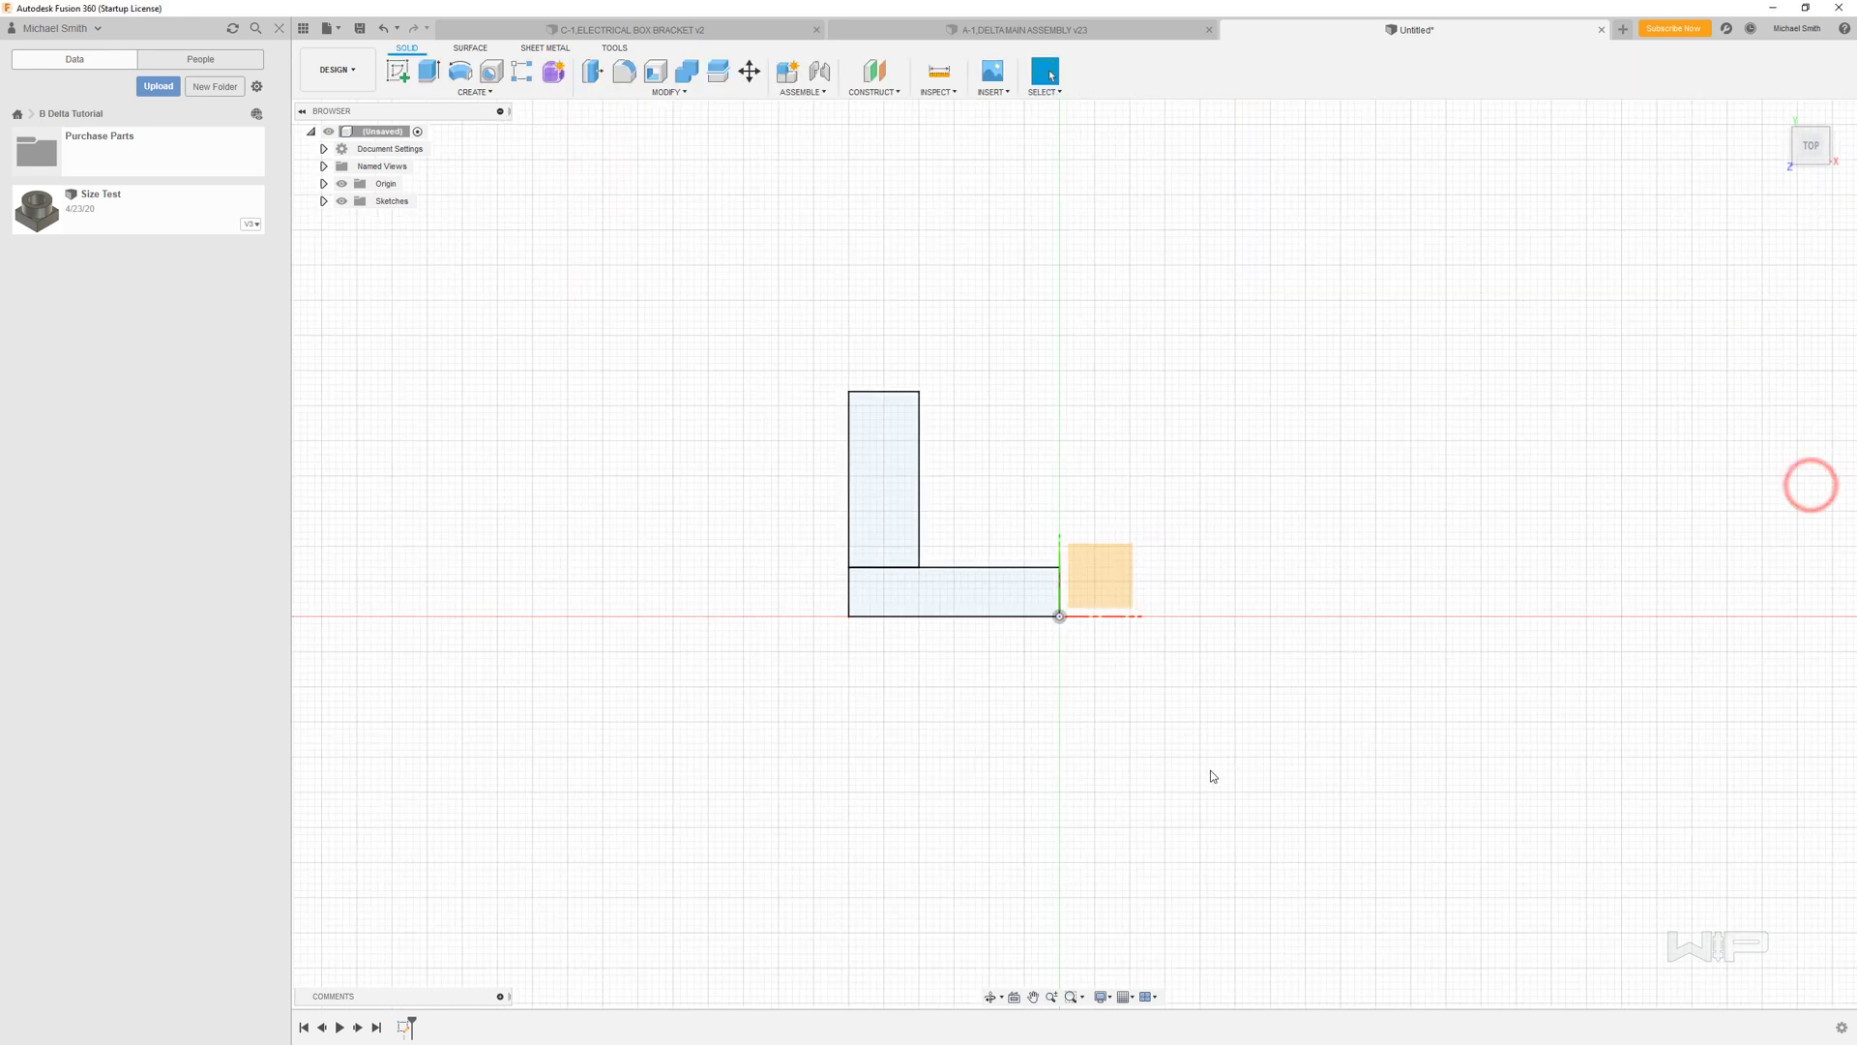
click(1778, 117)
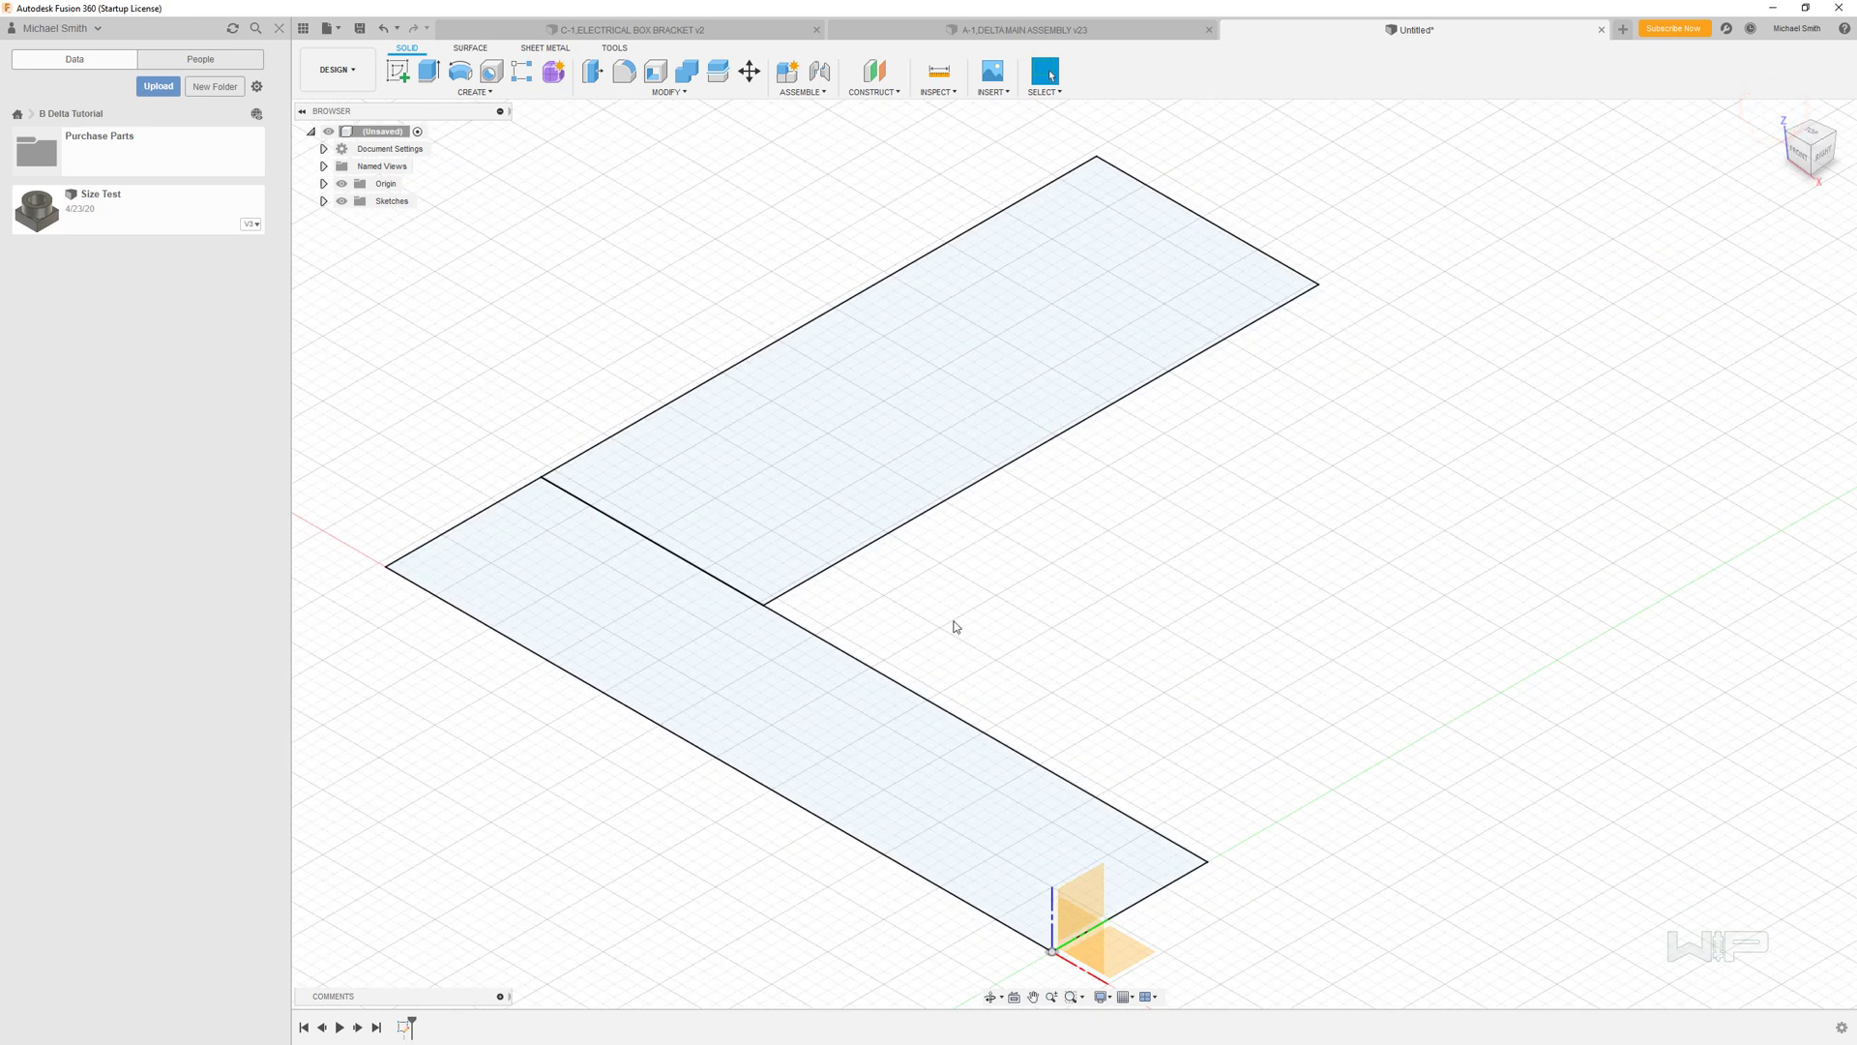
click(428, 71)
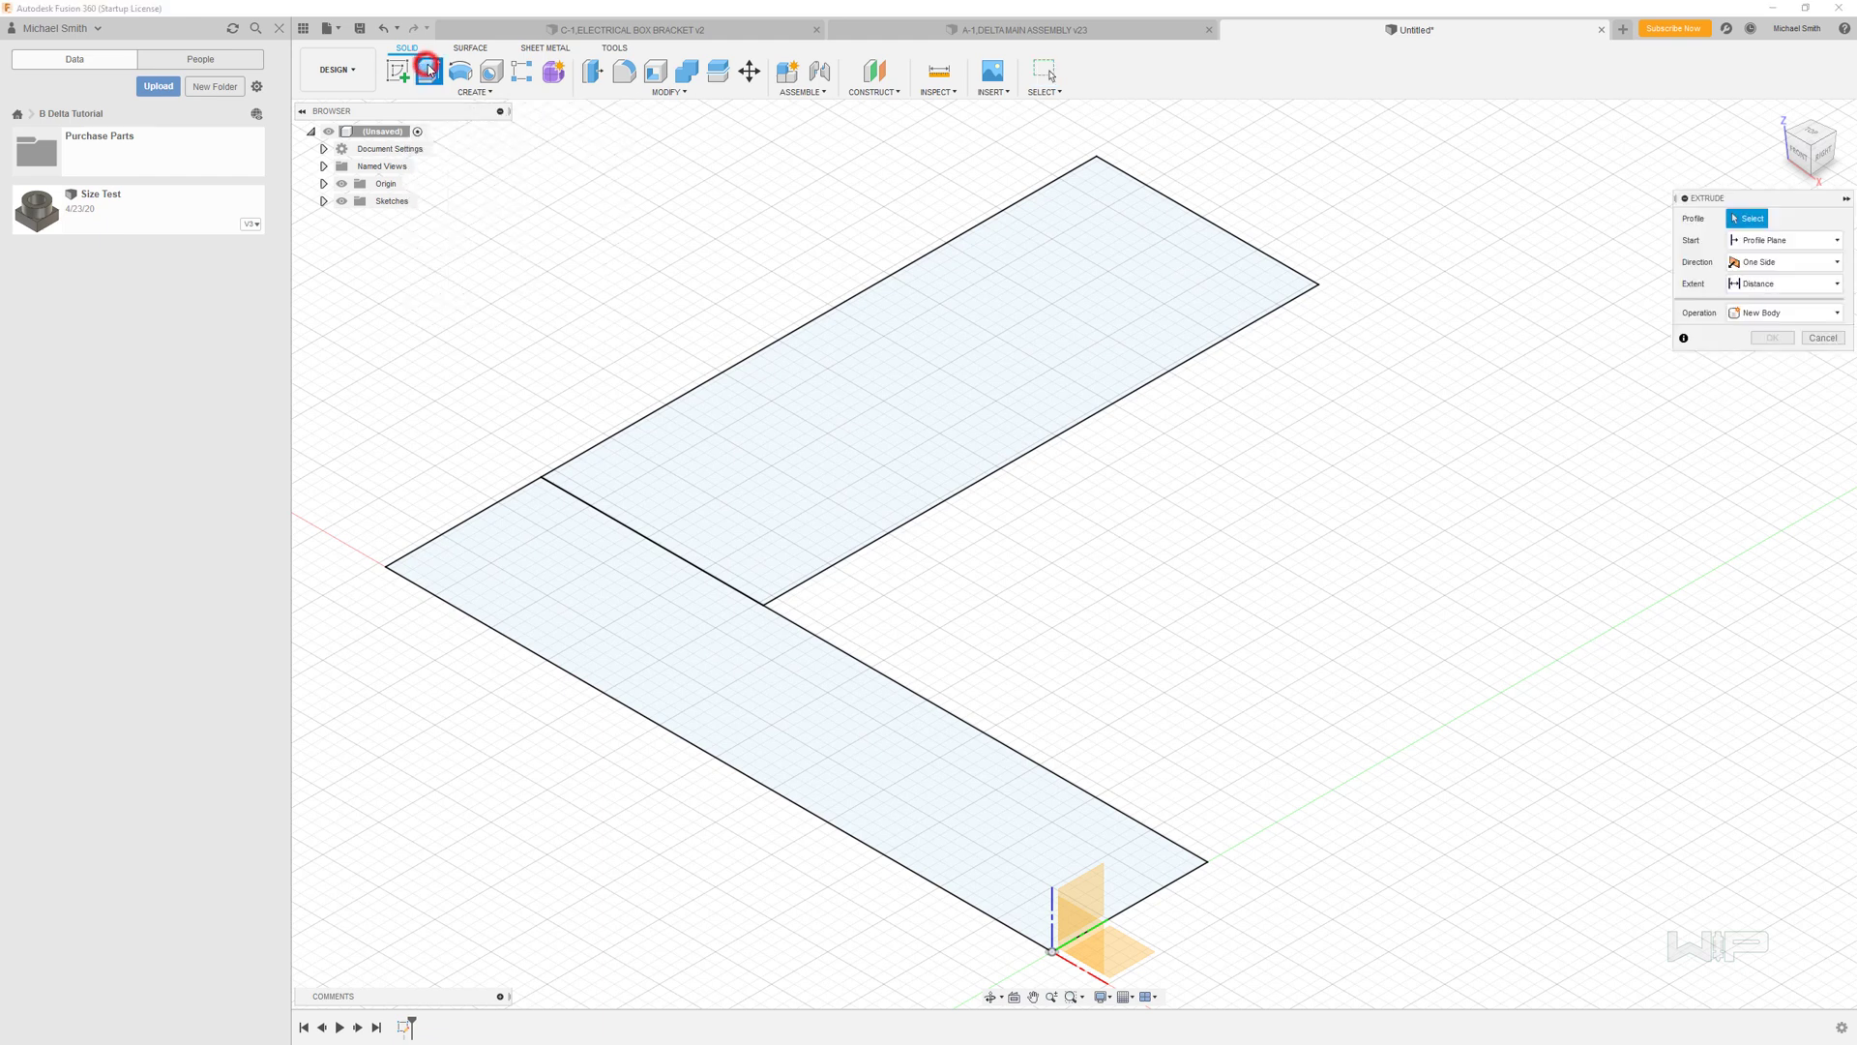
click(706, 630)
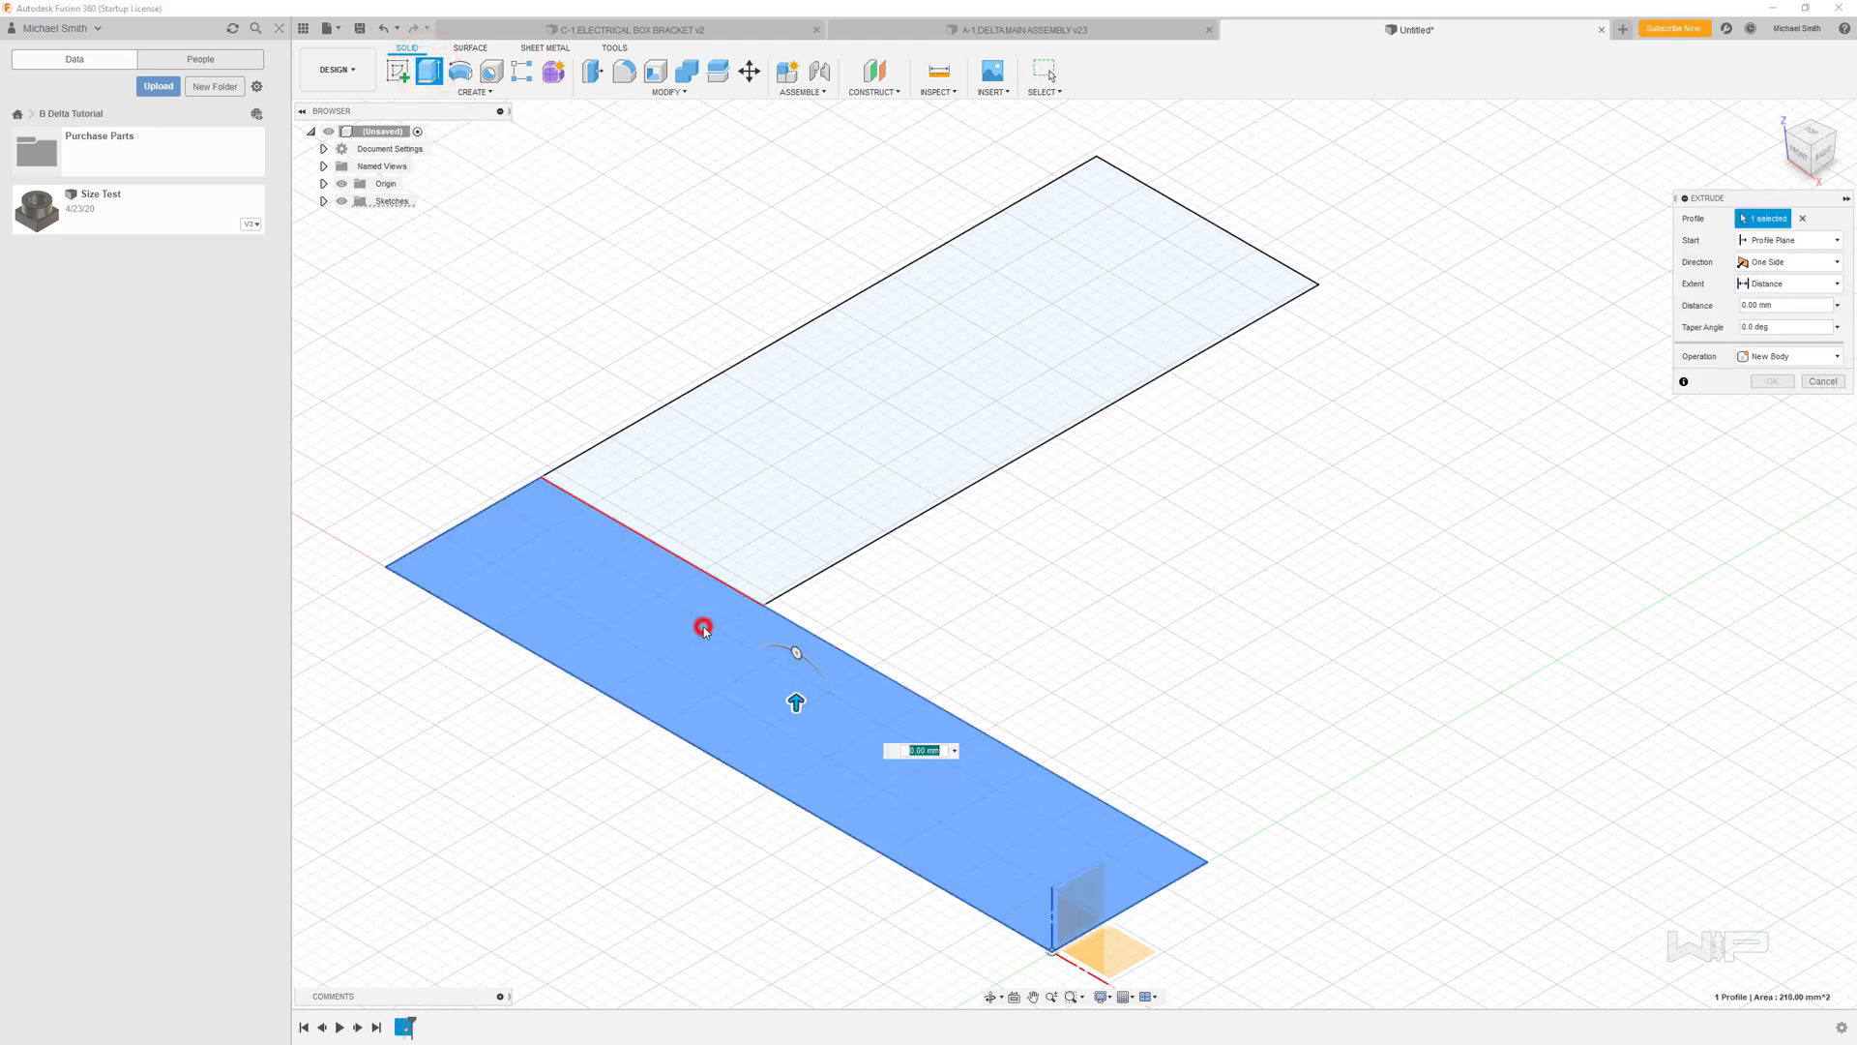
click(849, 472)
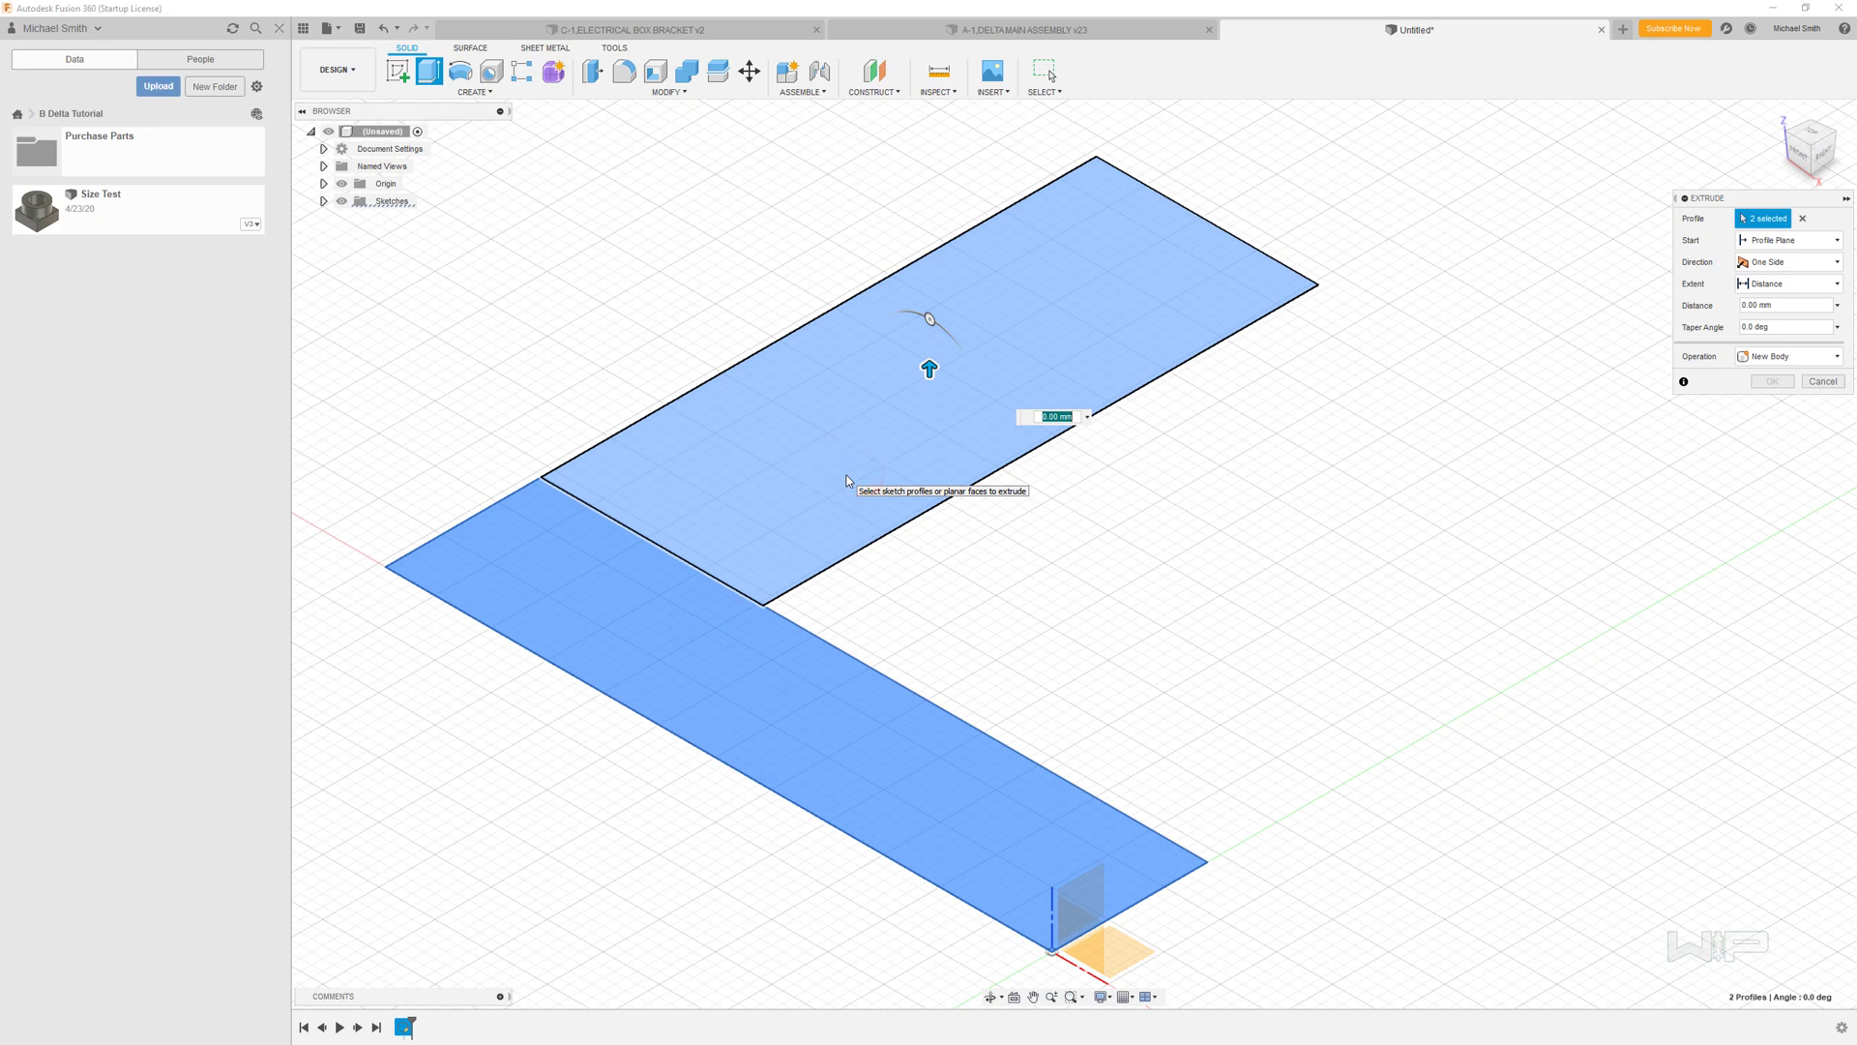
text(25)
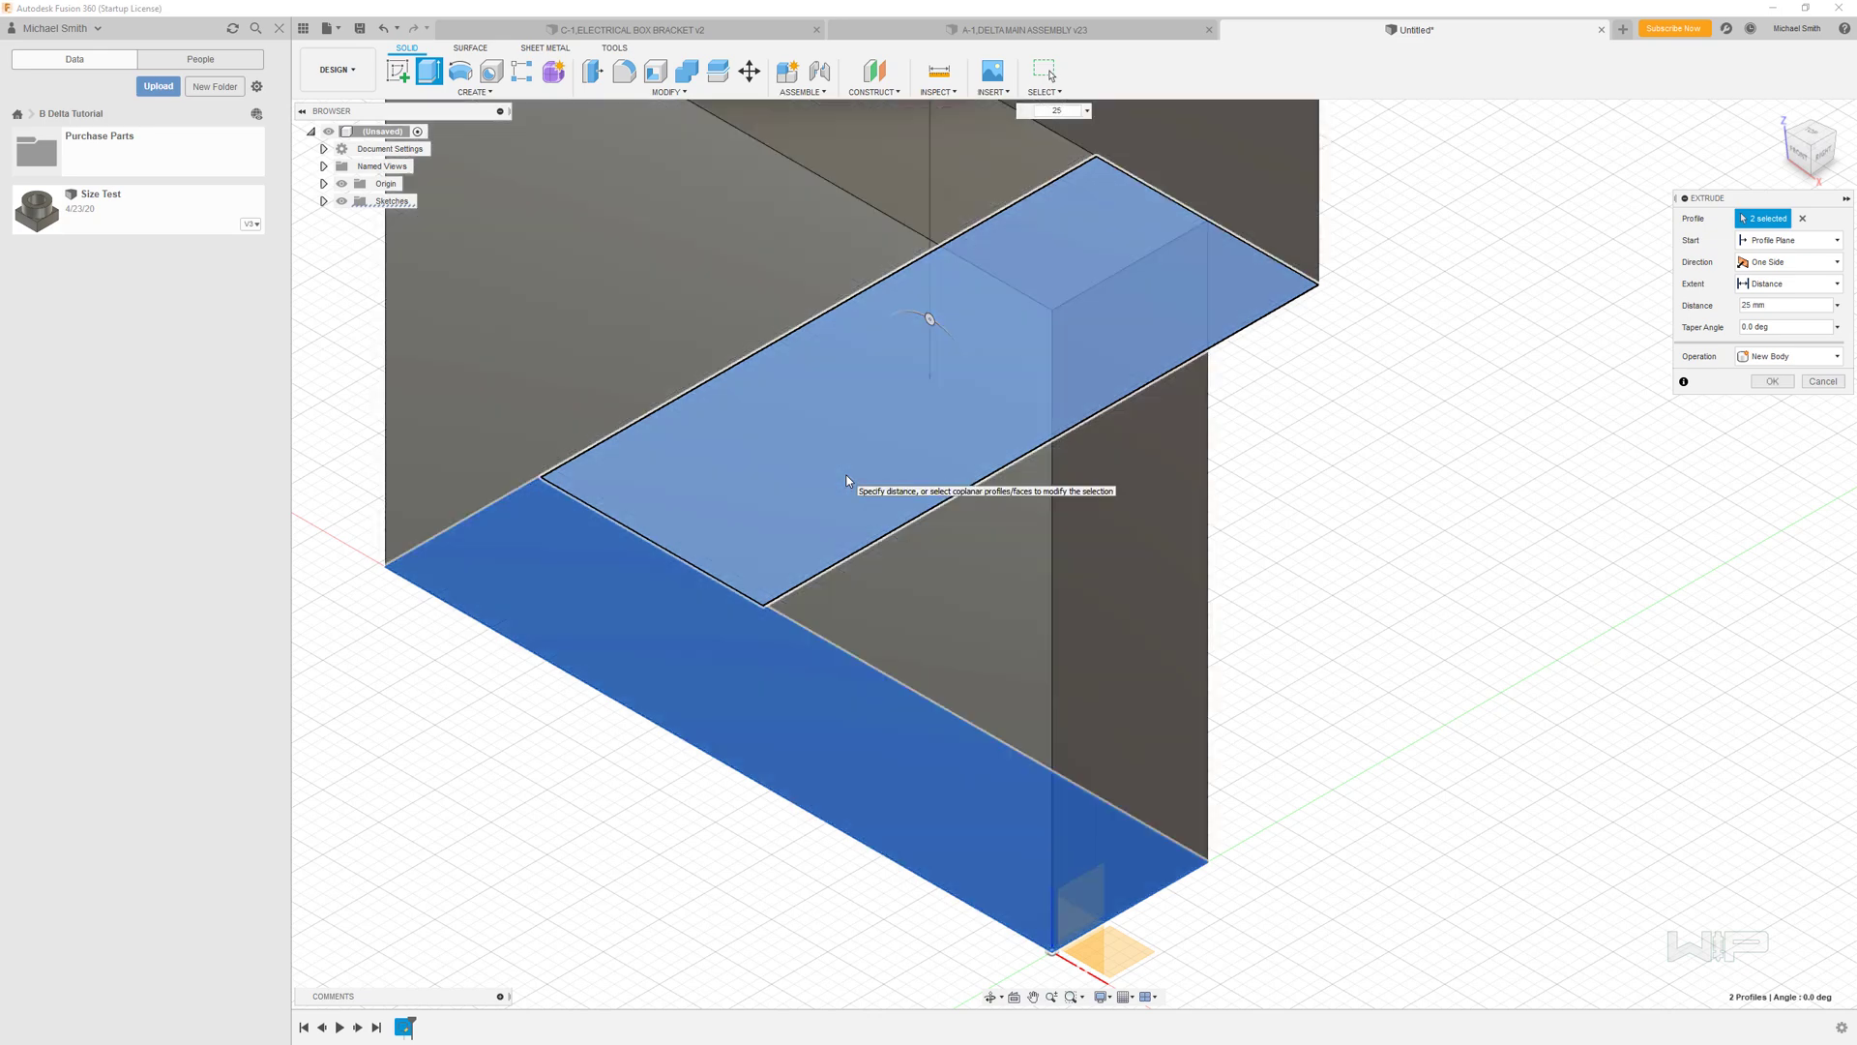
key(Return)
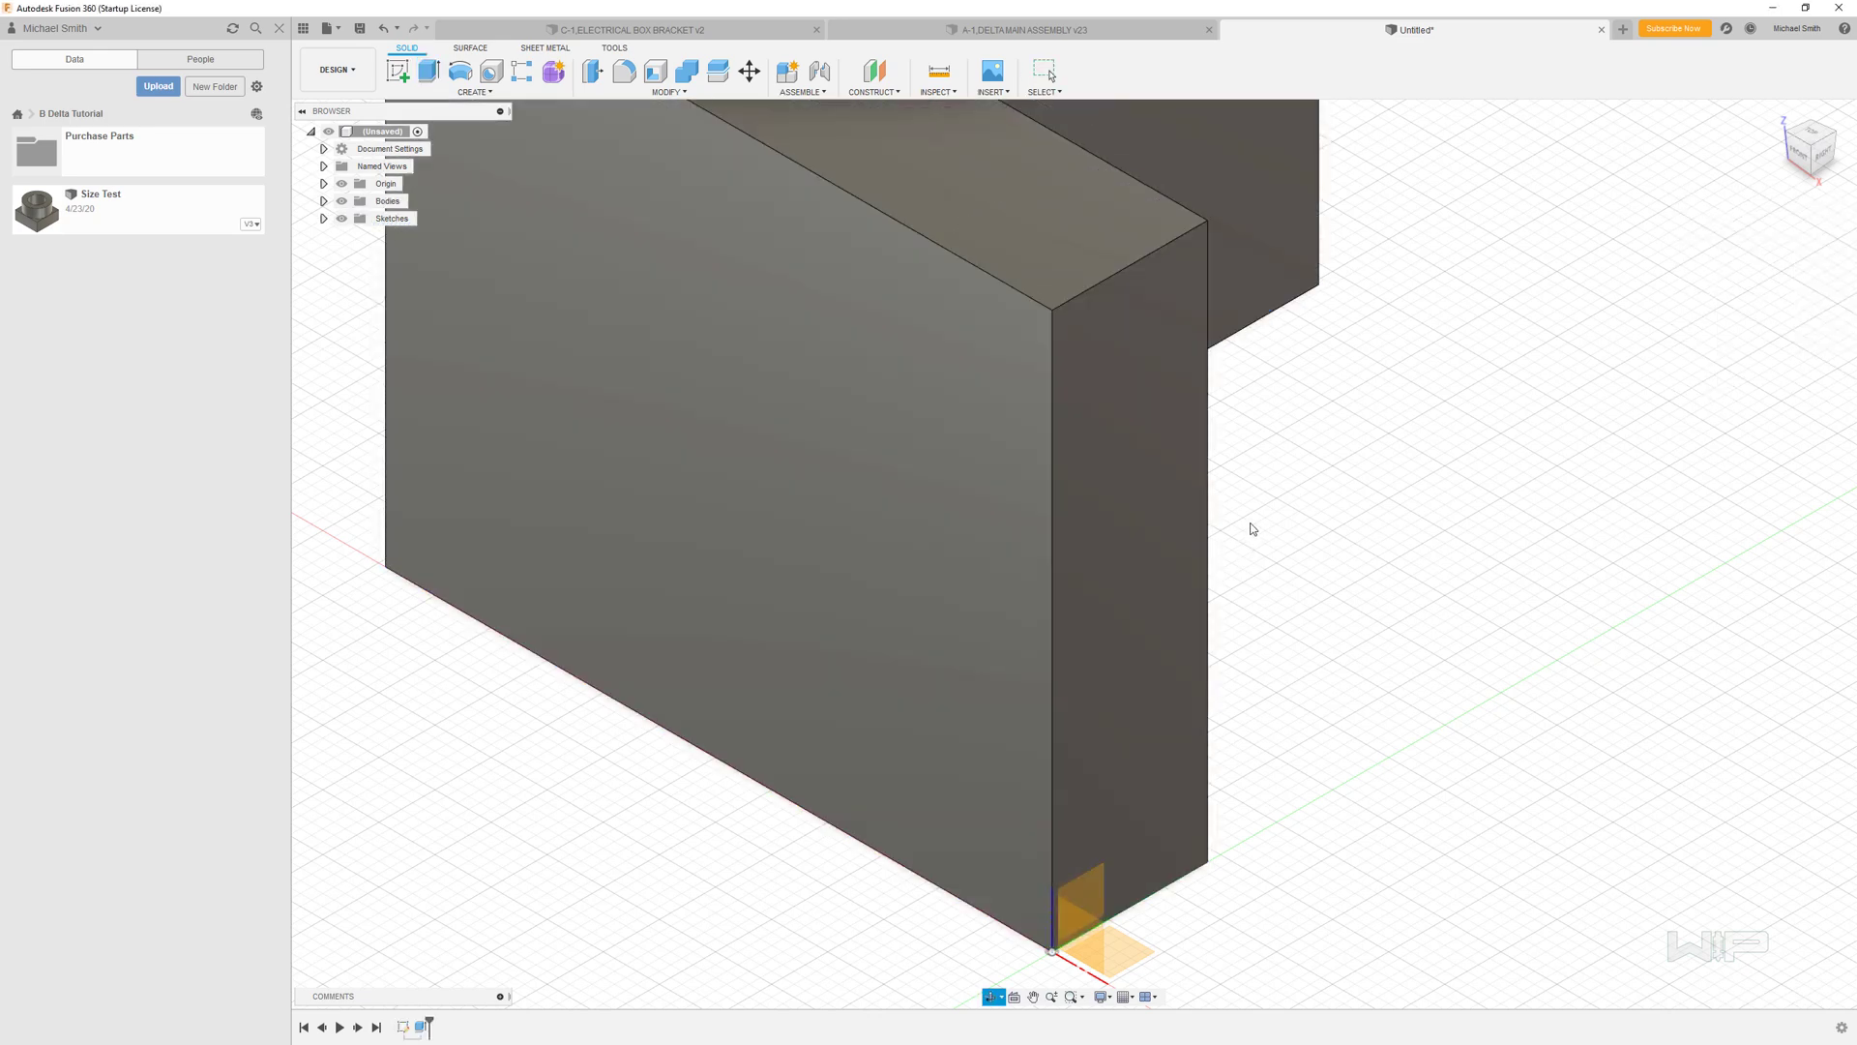
key(F6)
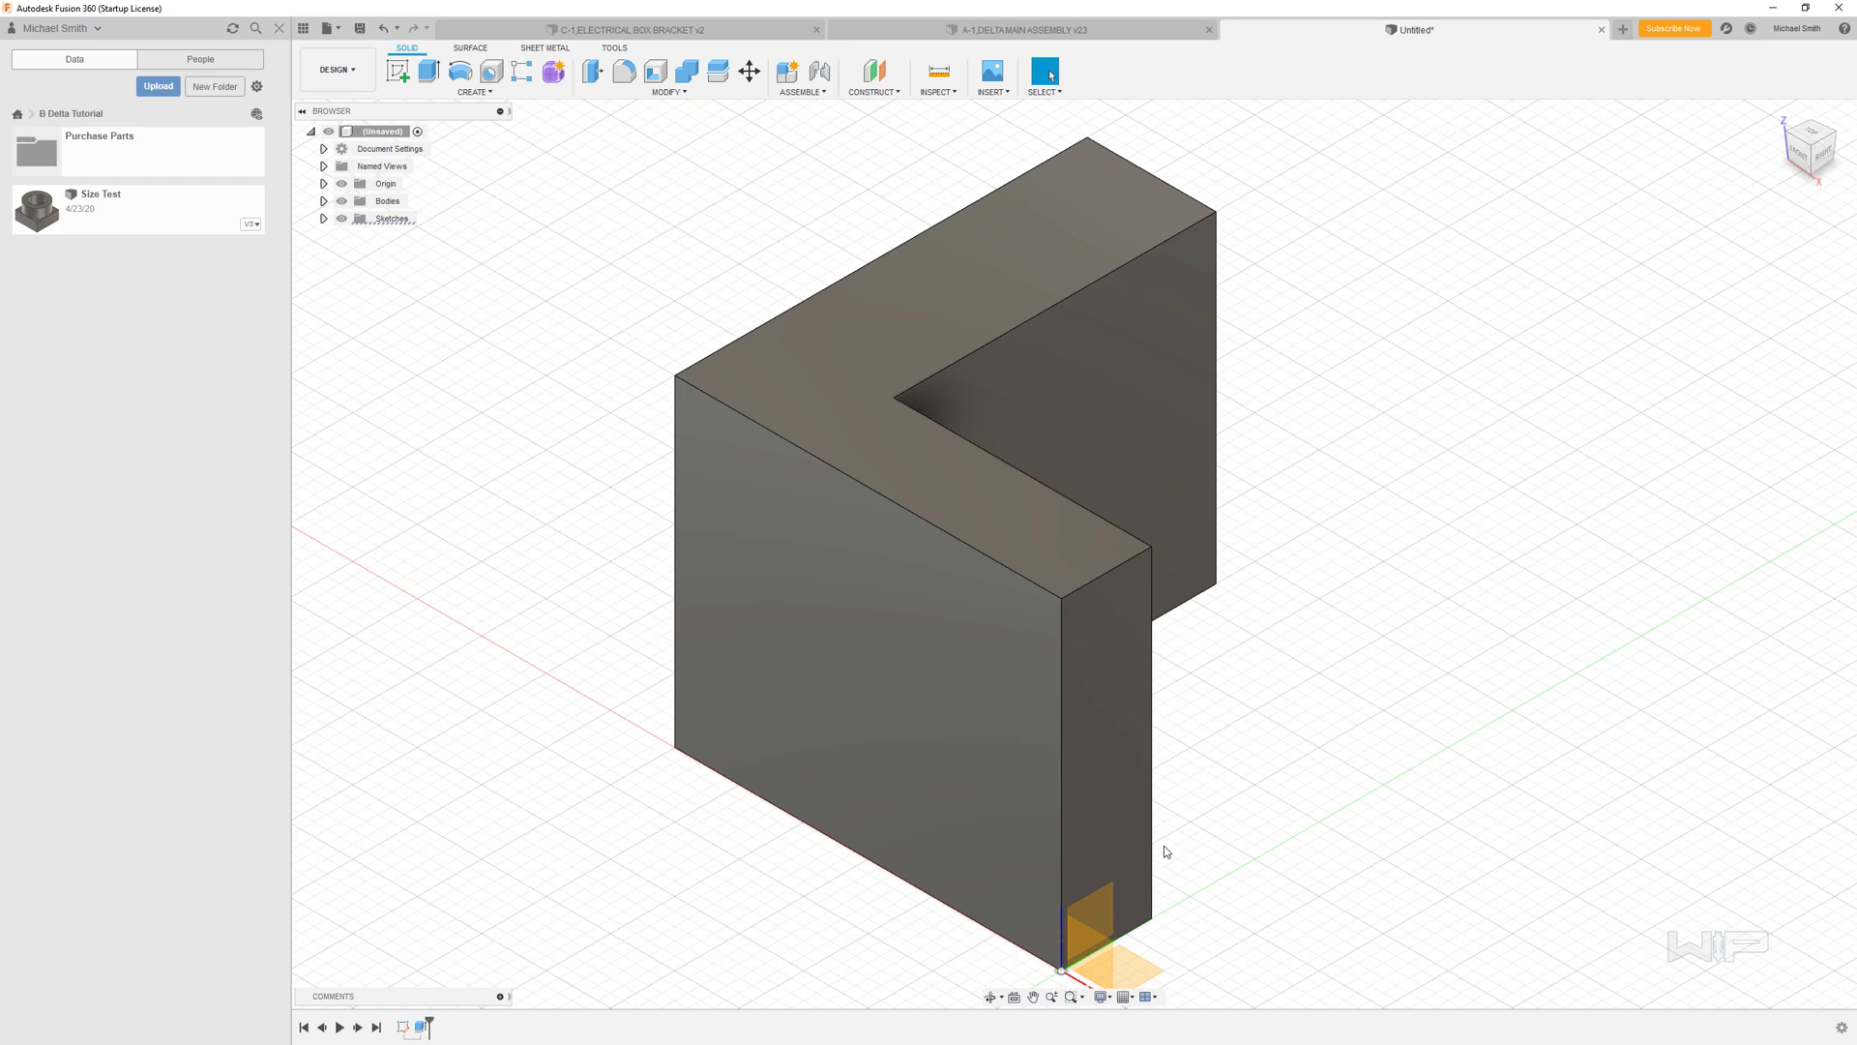
shift+middle_drag(1166, 851, 900, 548)
click(895, 537)
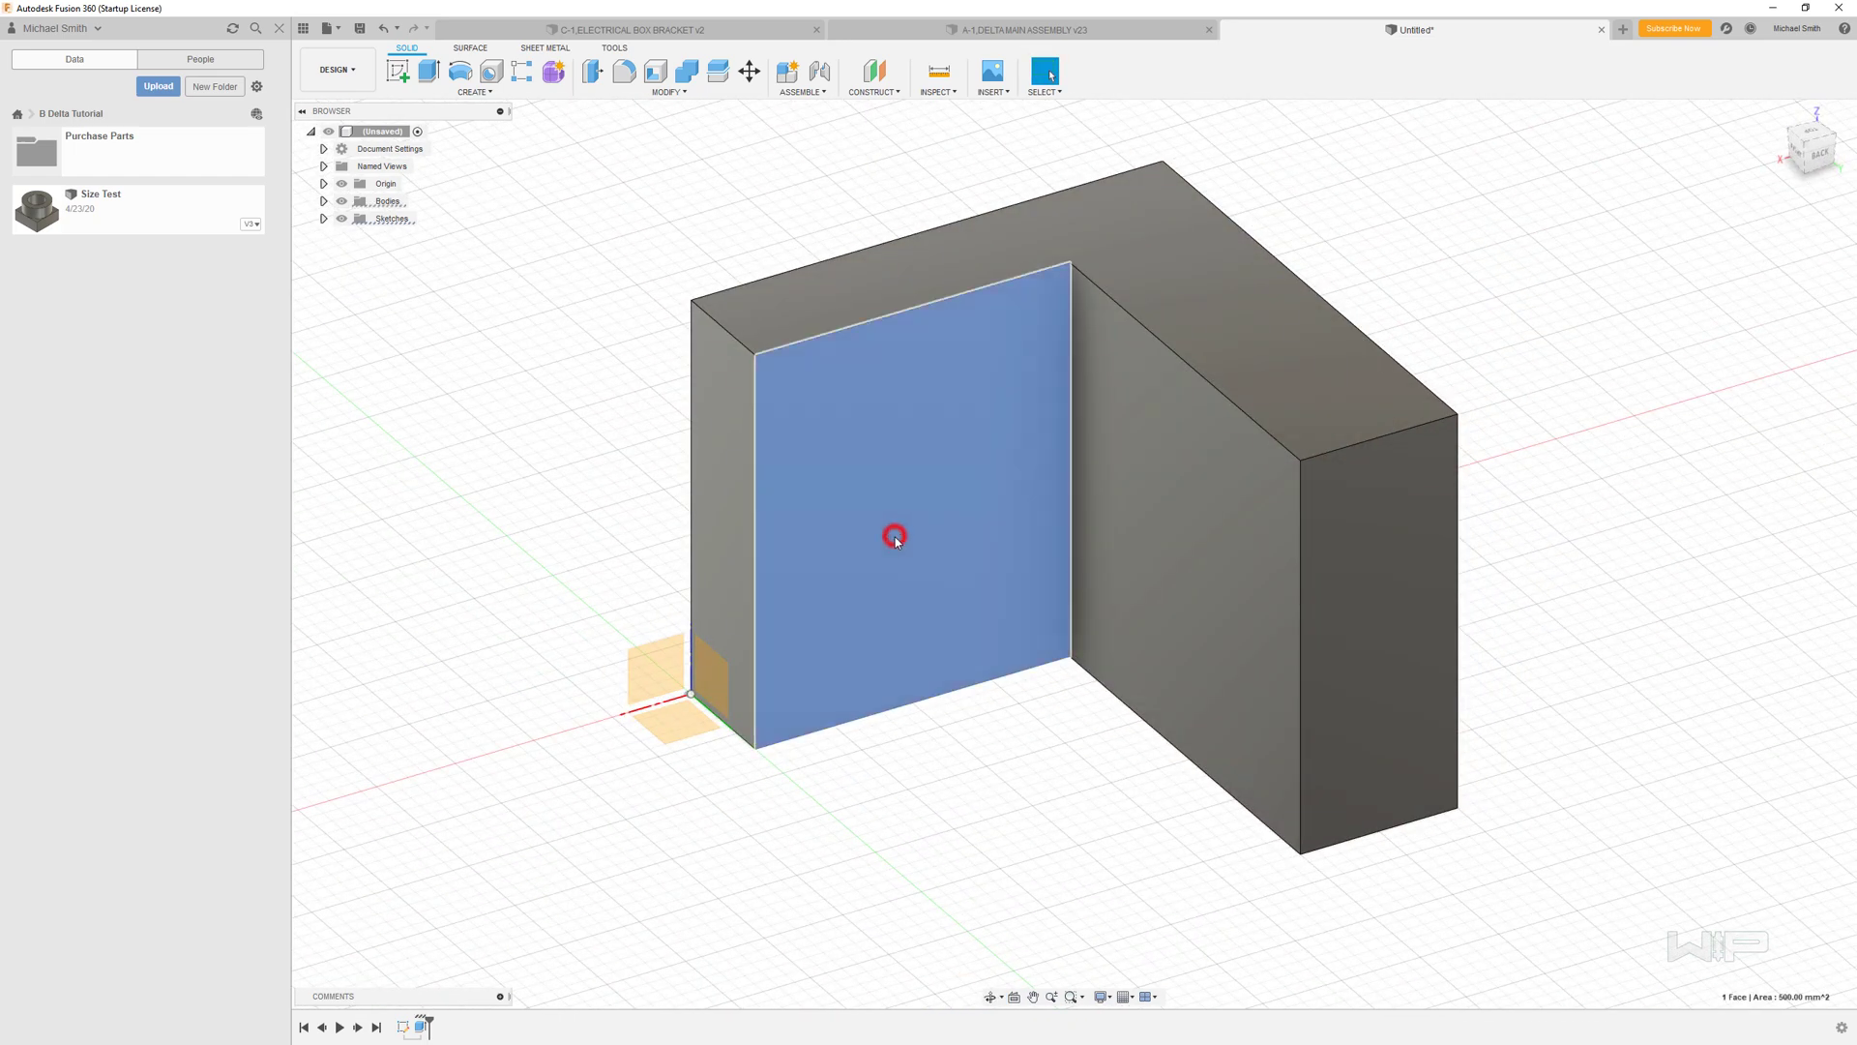
click(1143, 30)
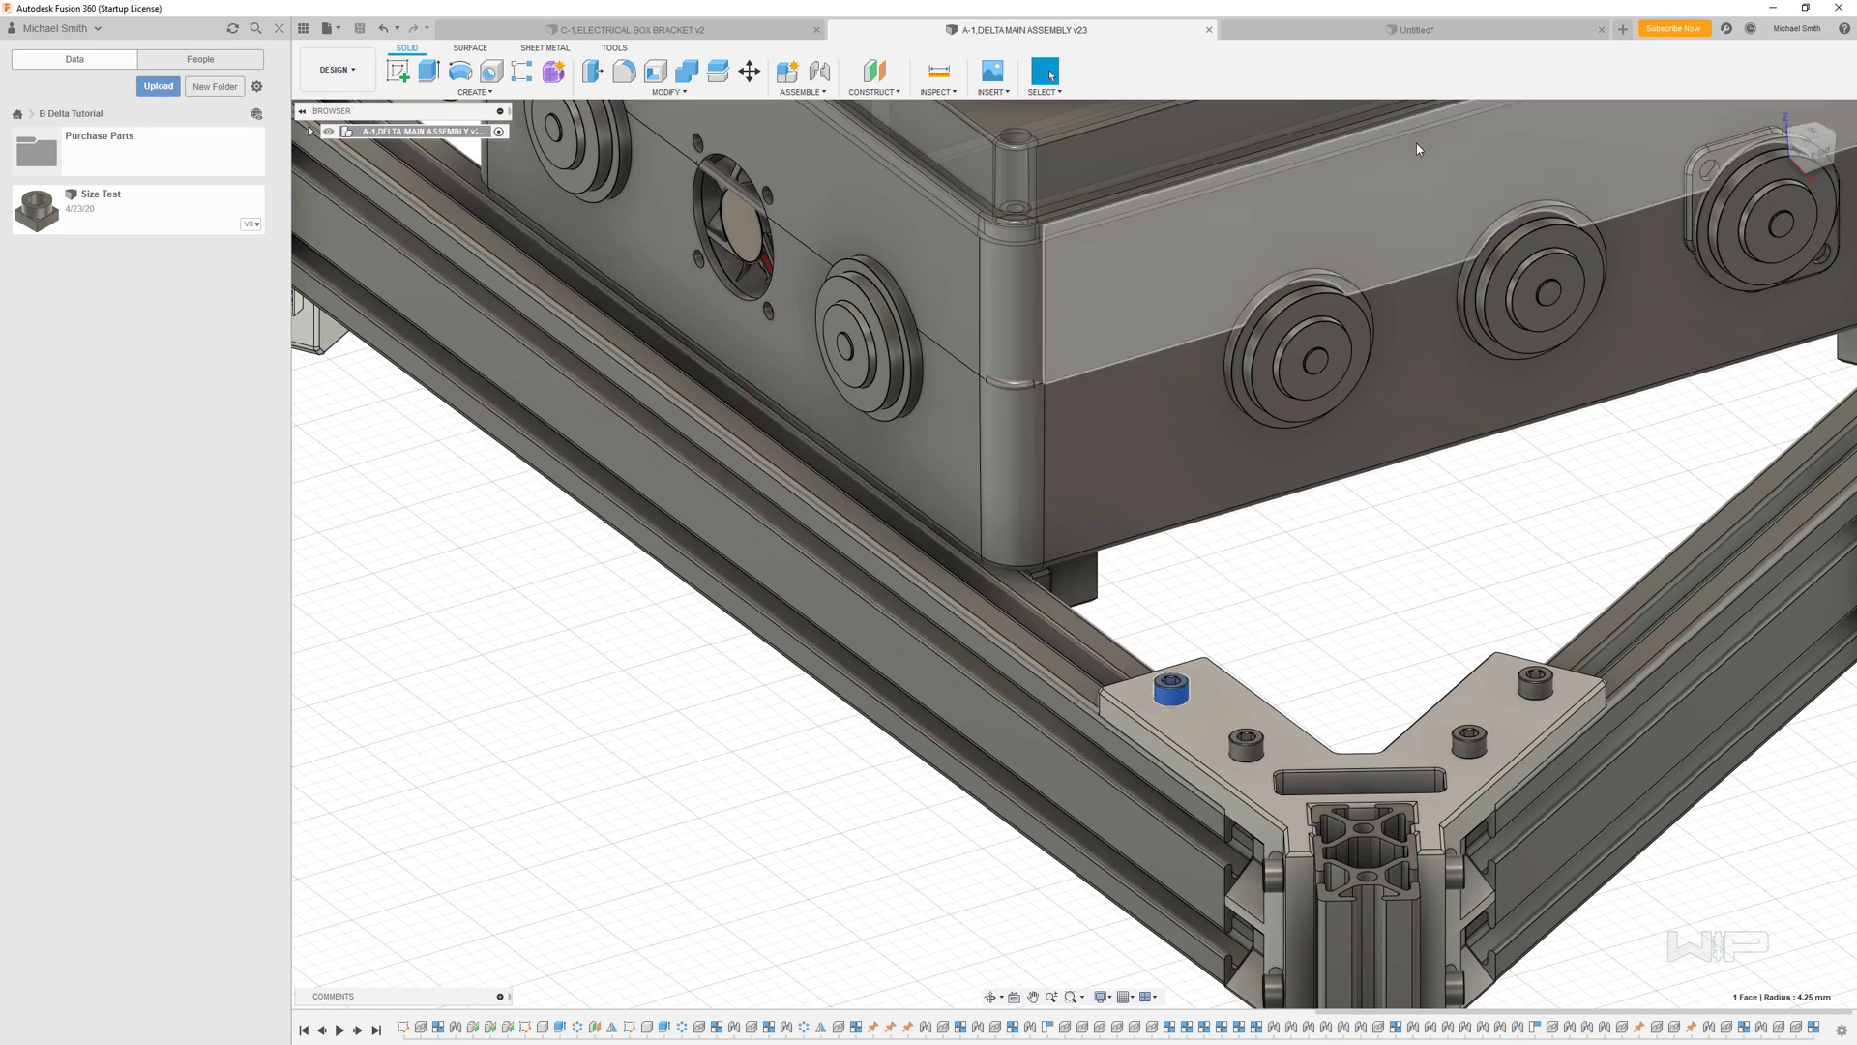
click(1417, 30)
click(1320, 400)
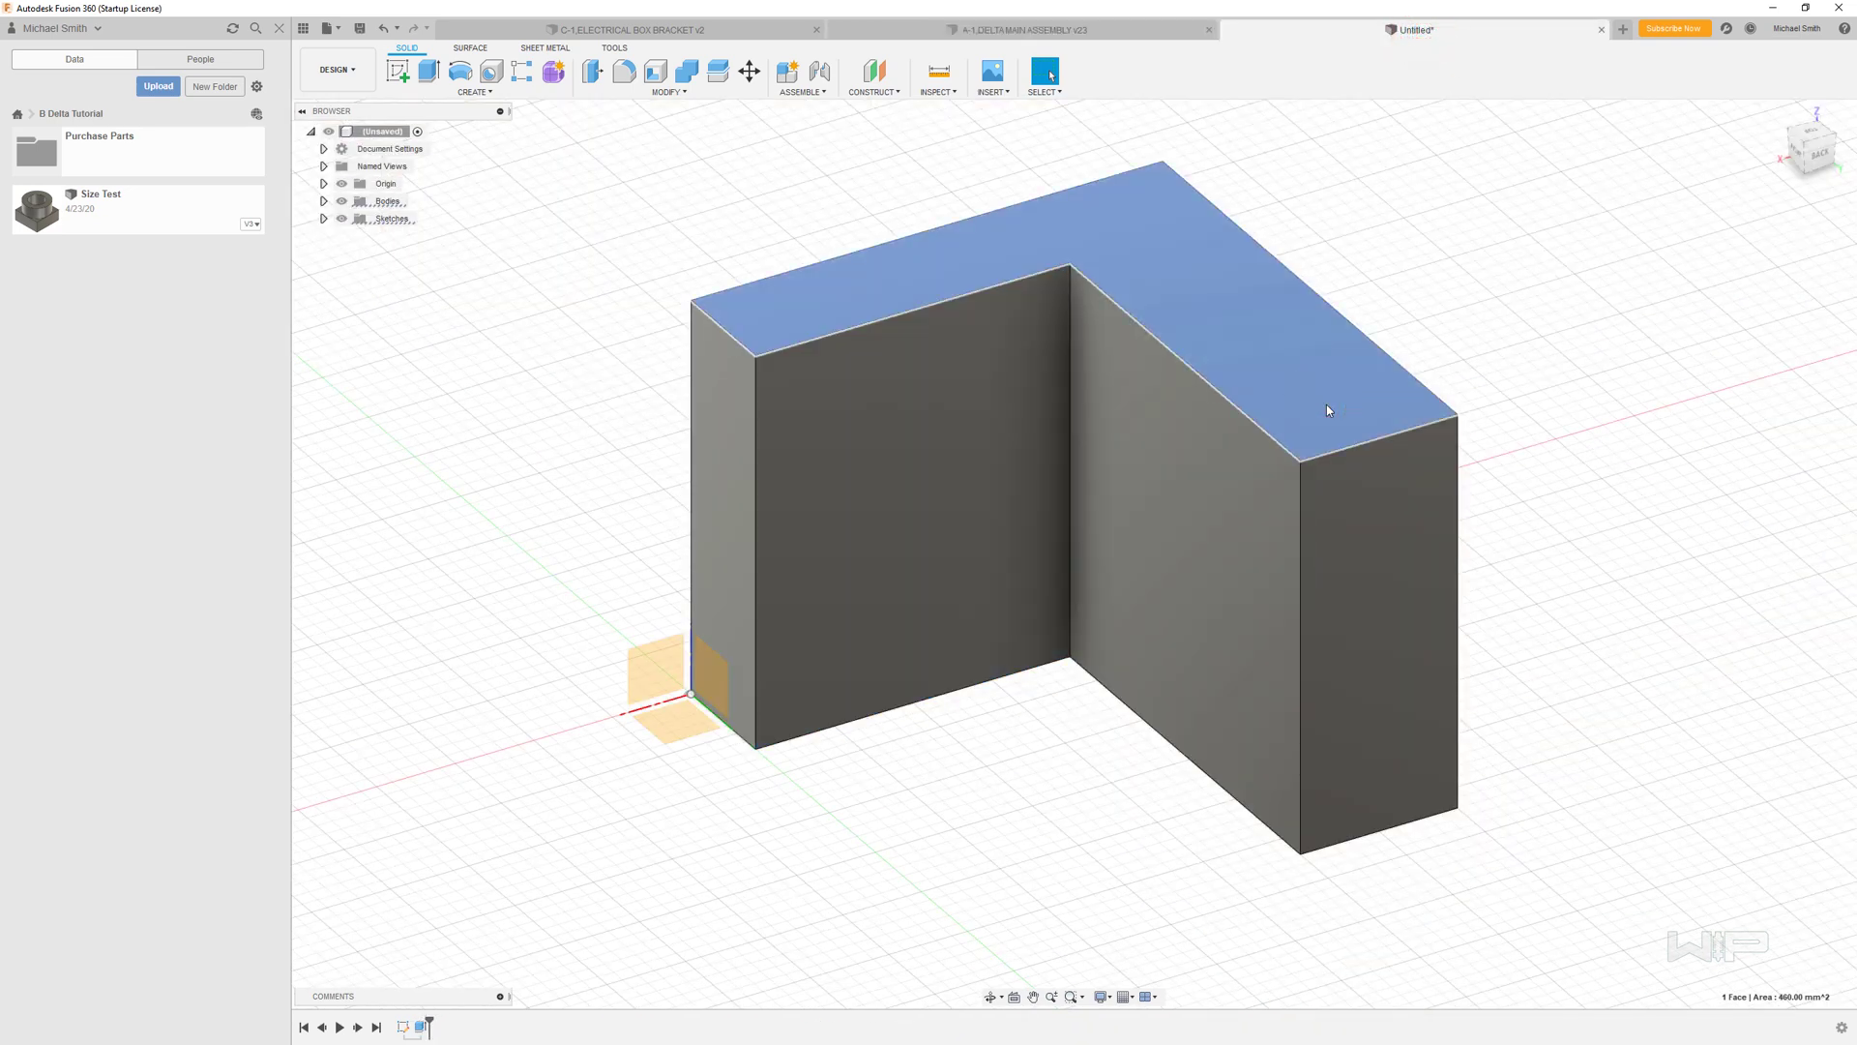
scroll(1326, 405, down, 2)
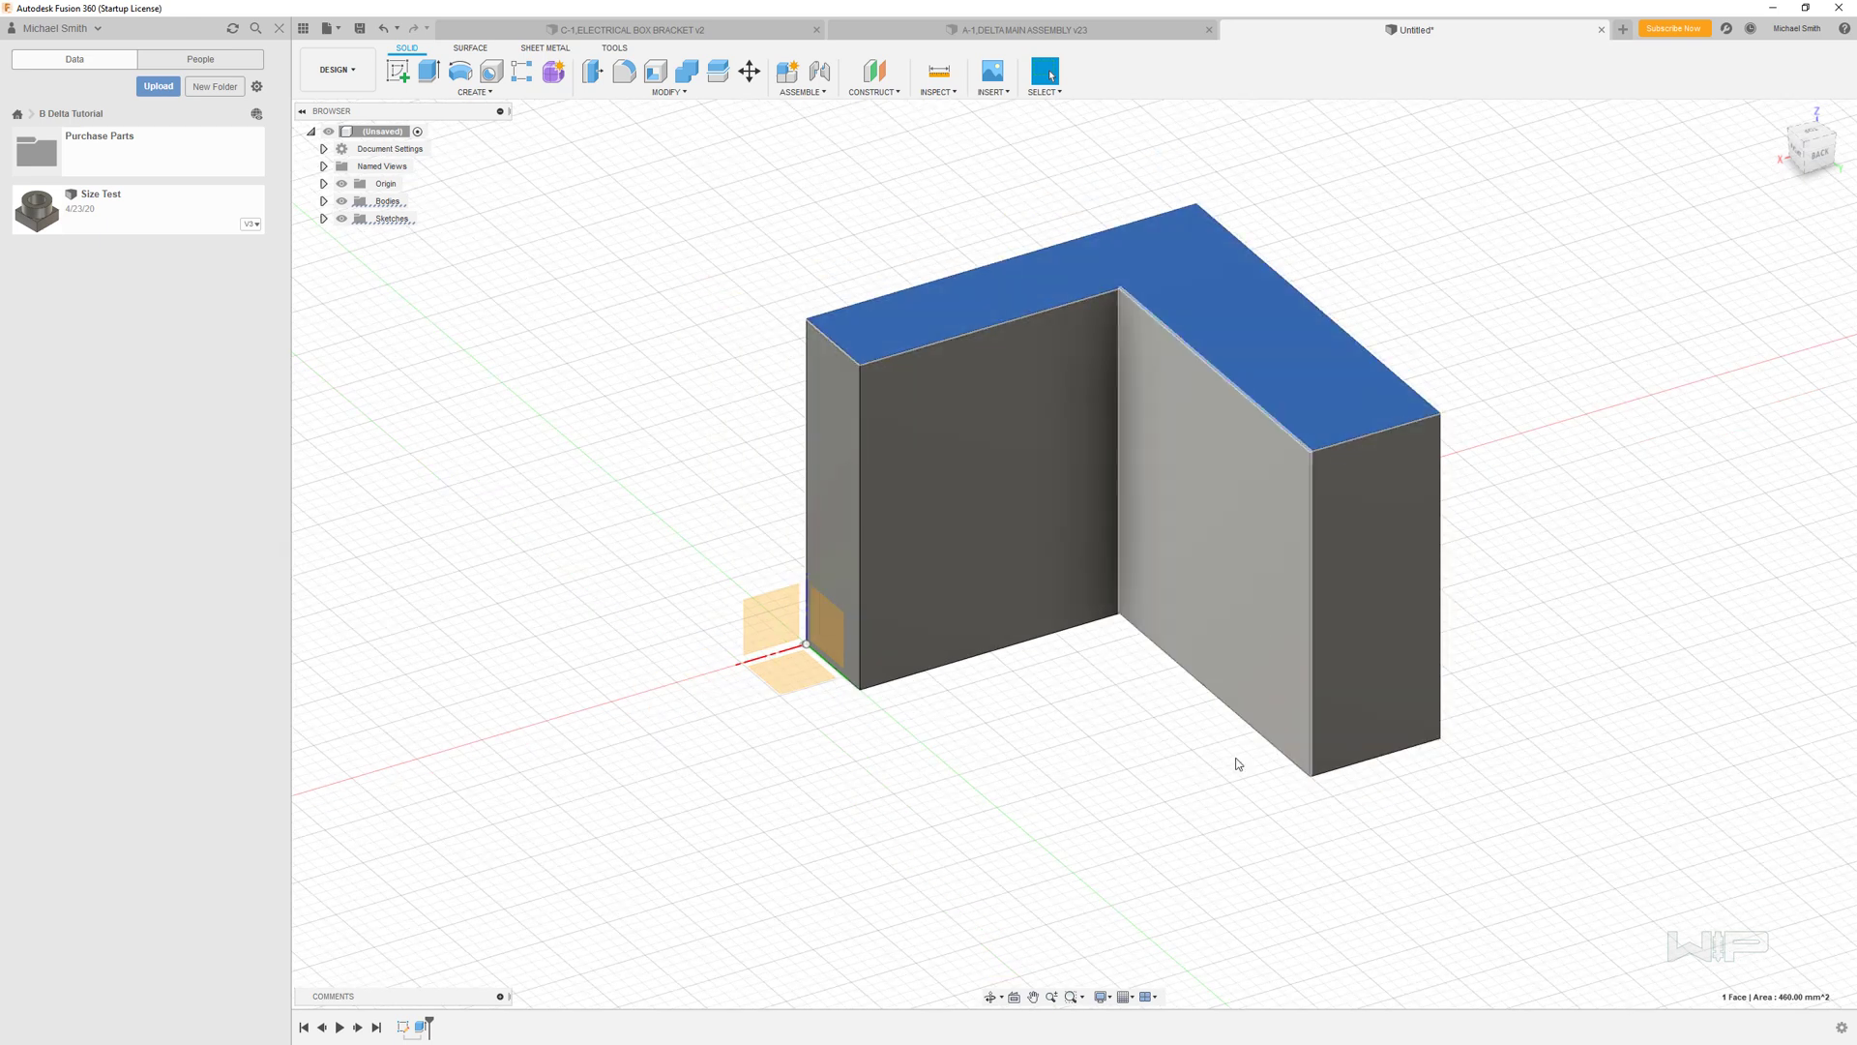
click(1119, 905)
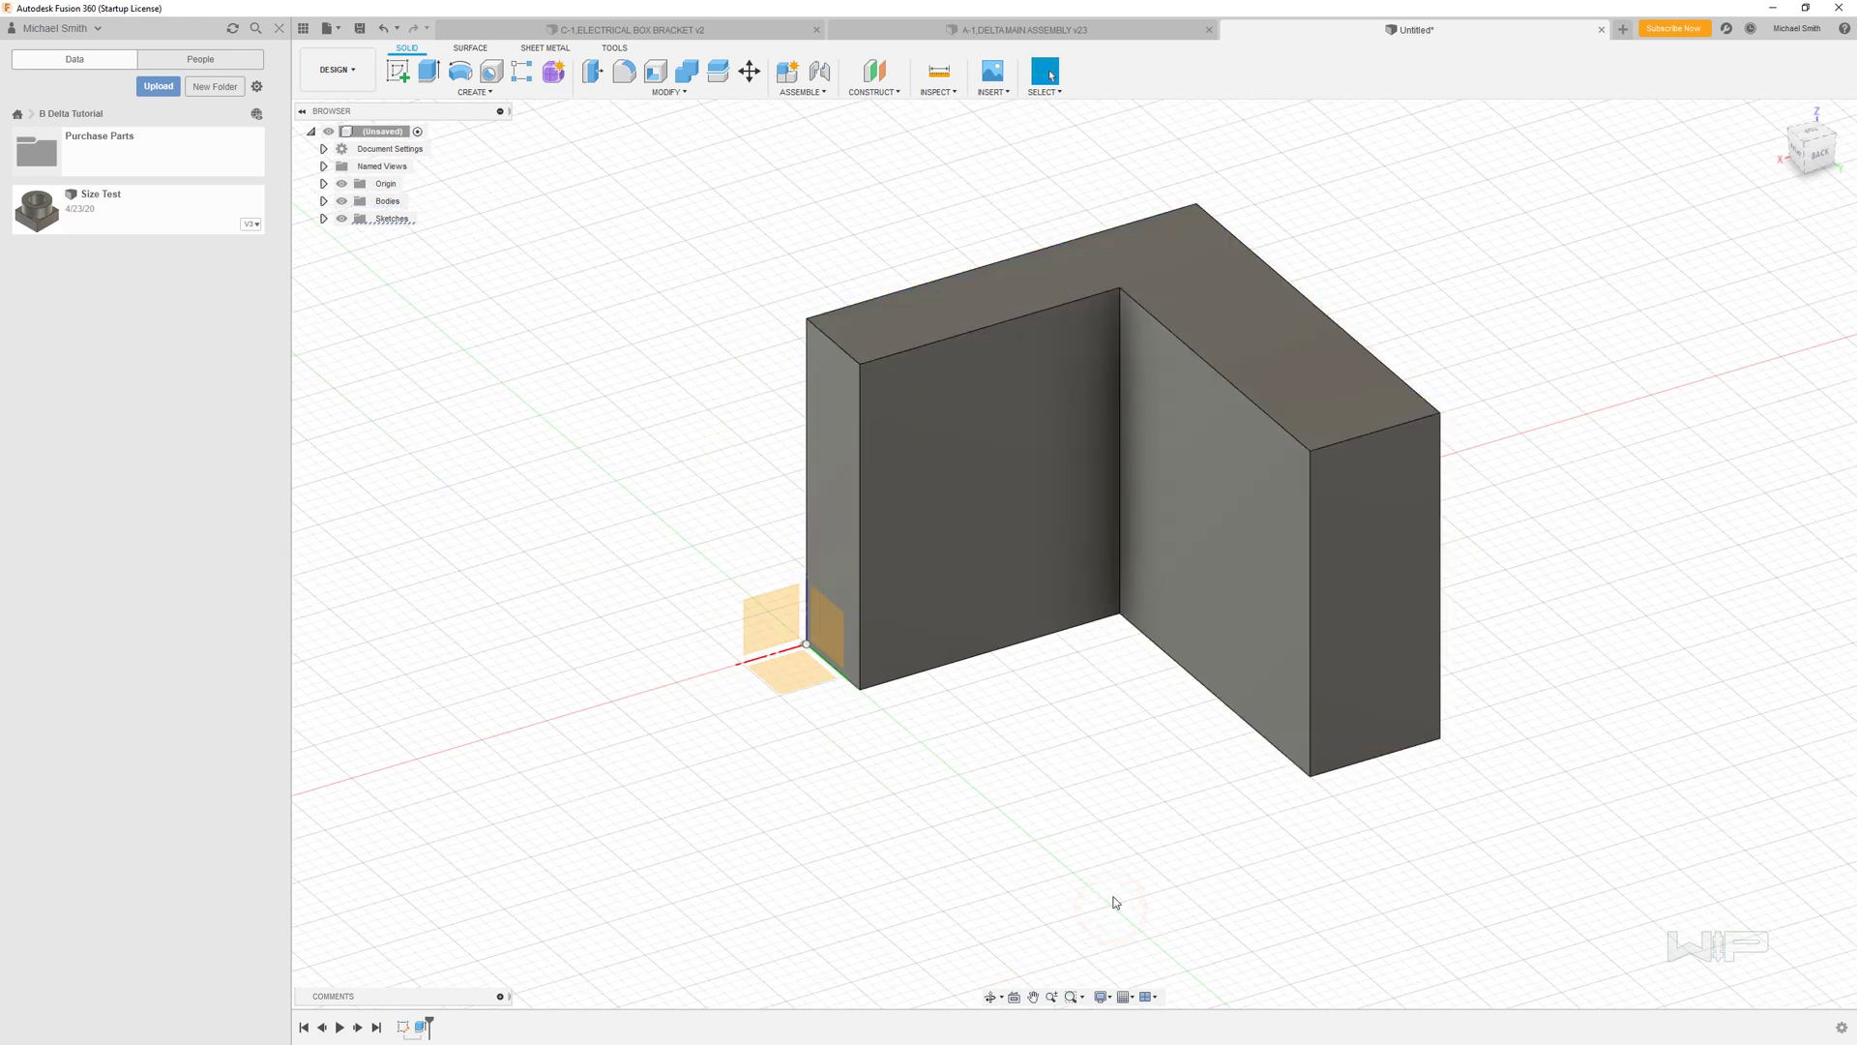
click(1033, 557)
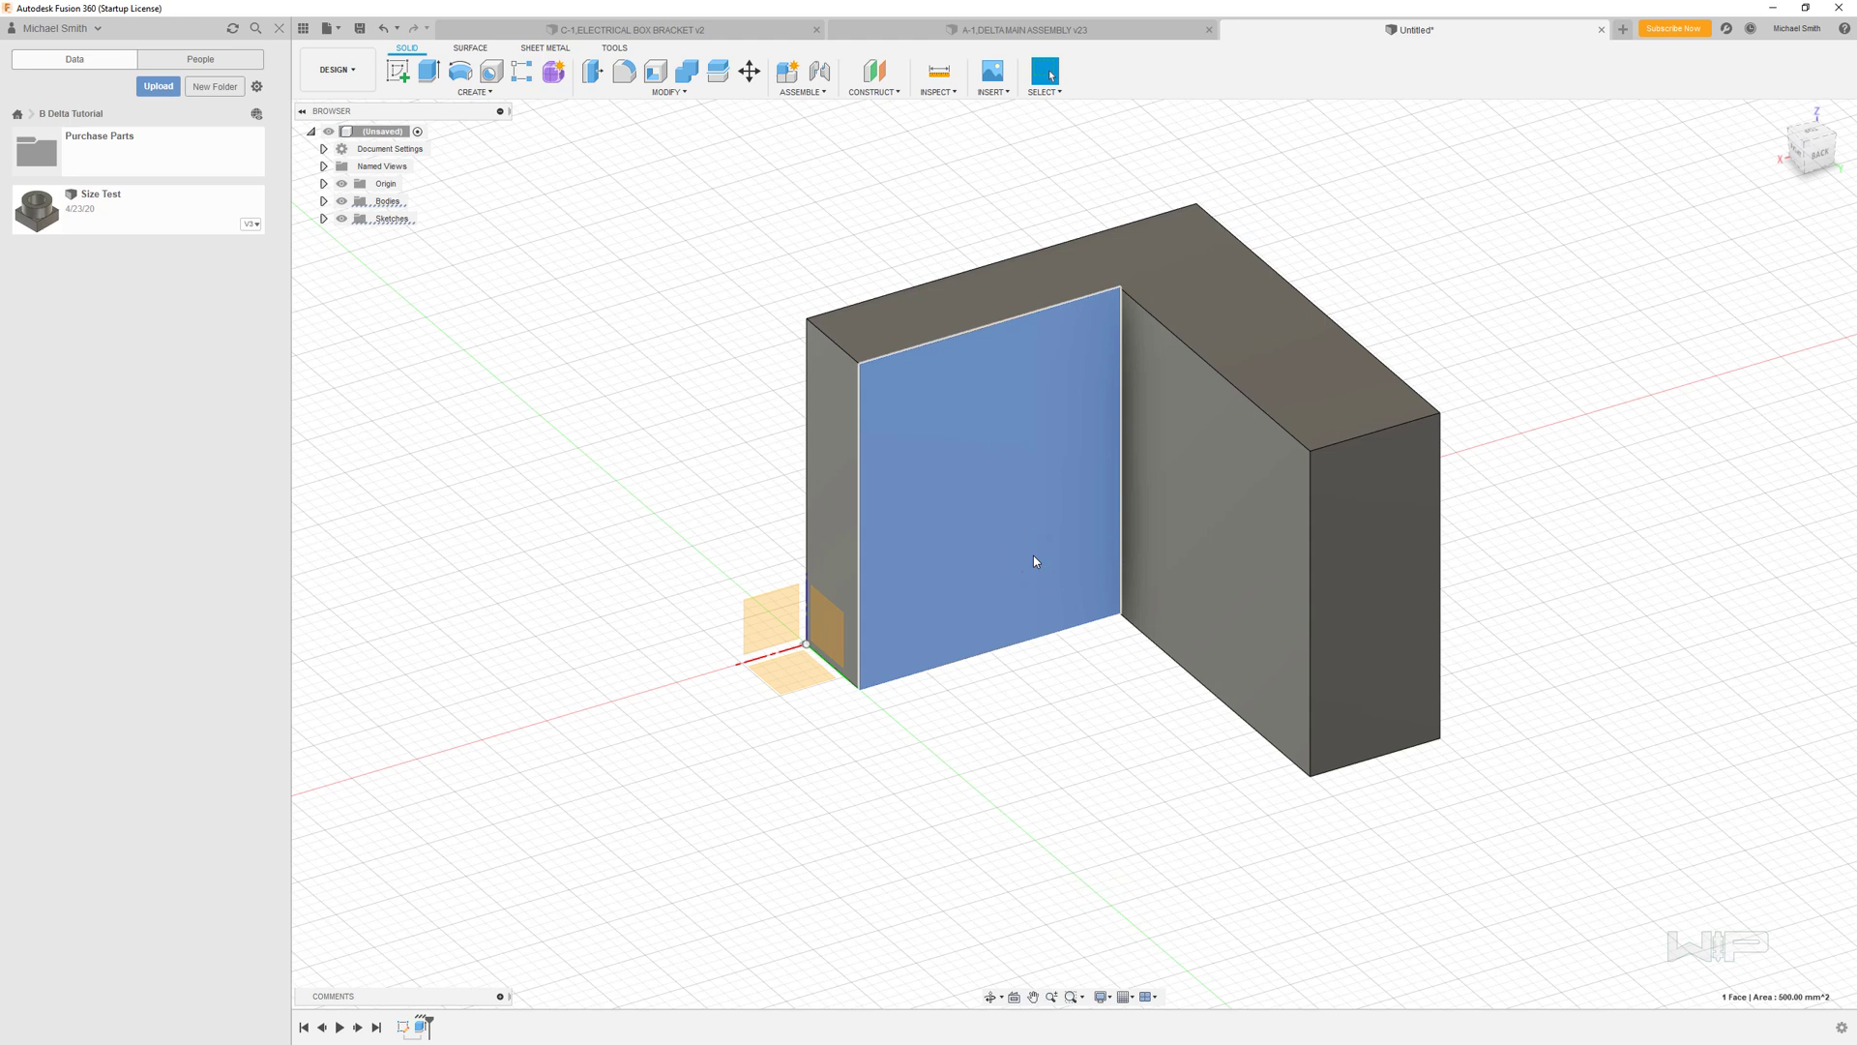
click(1048, 755)
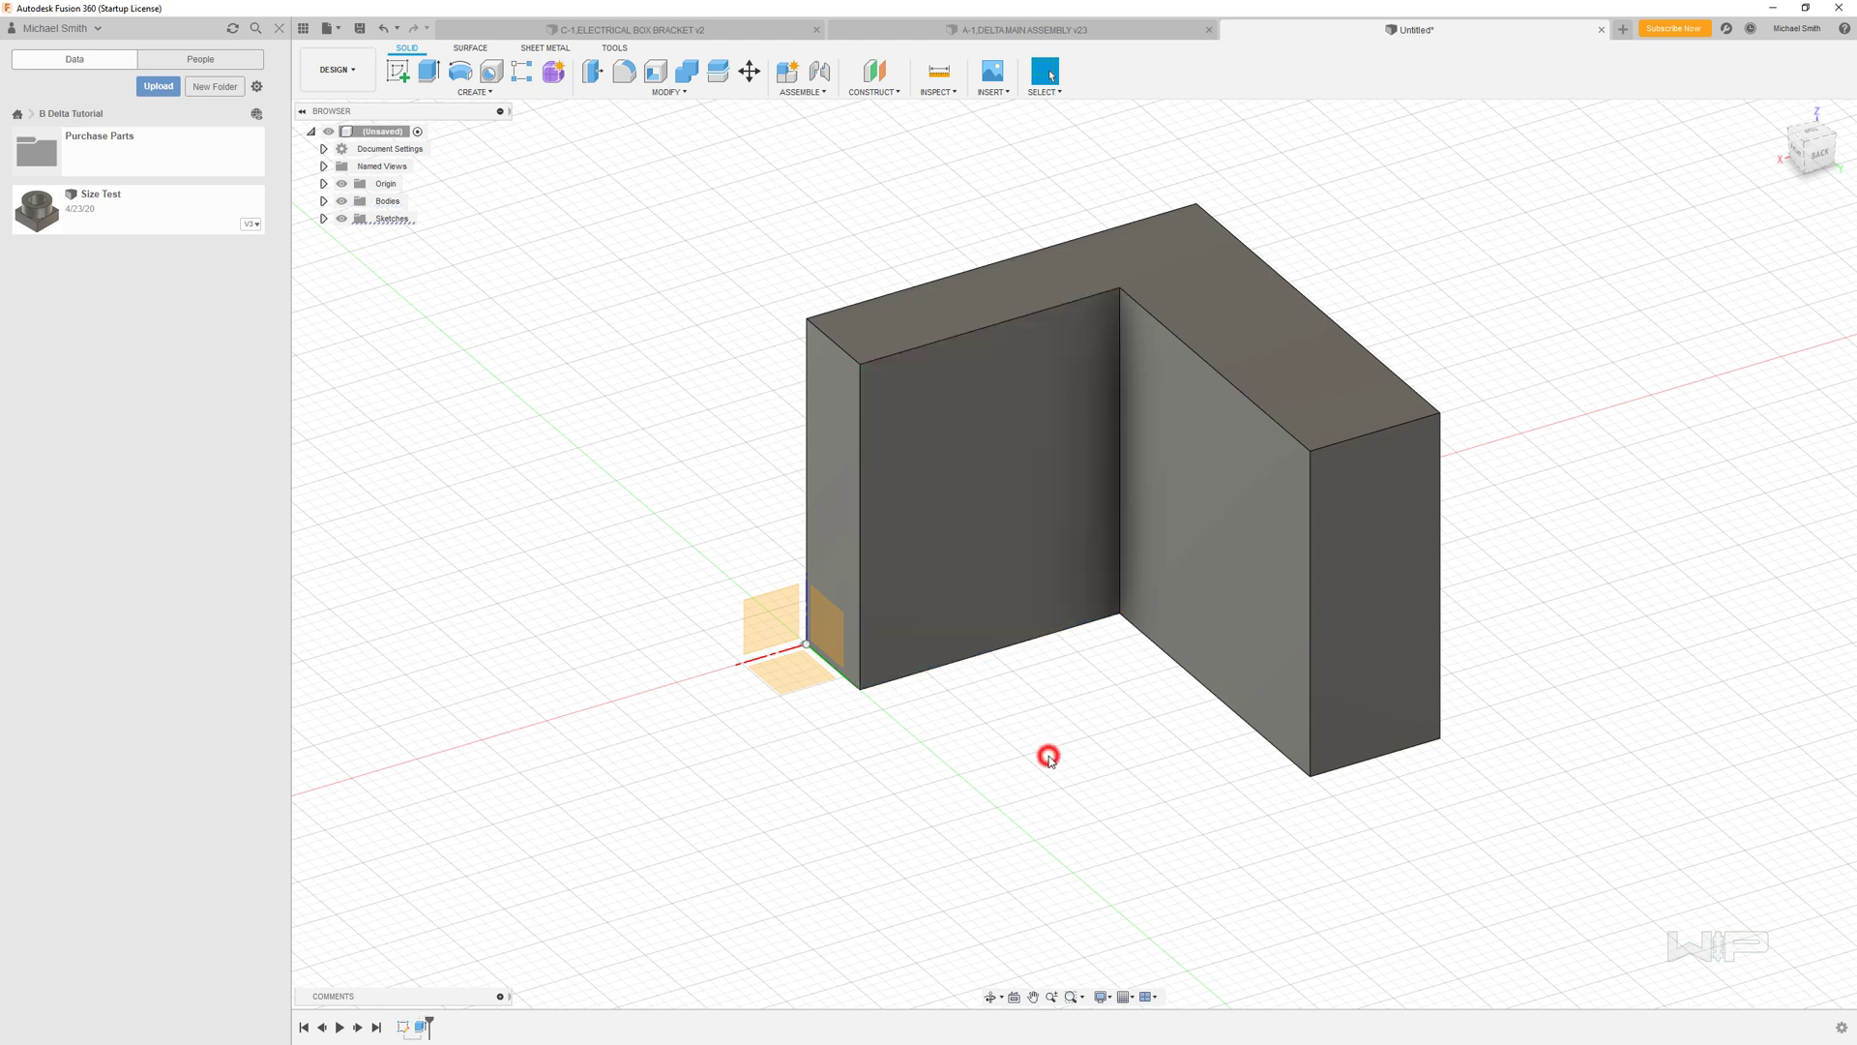
- Place a hole on the inner wall face, 12.5 mm from the top edge and 10 mm from the left edge
click(491, 72)
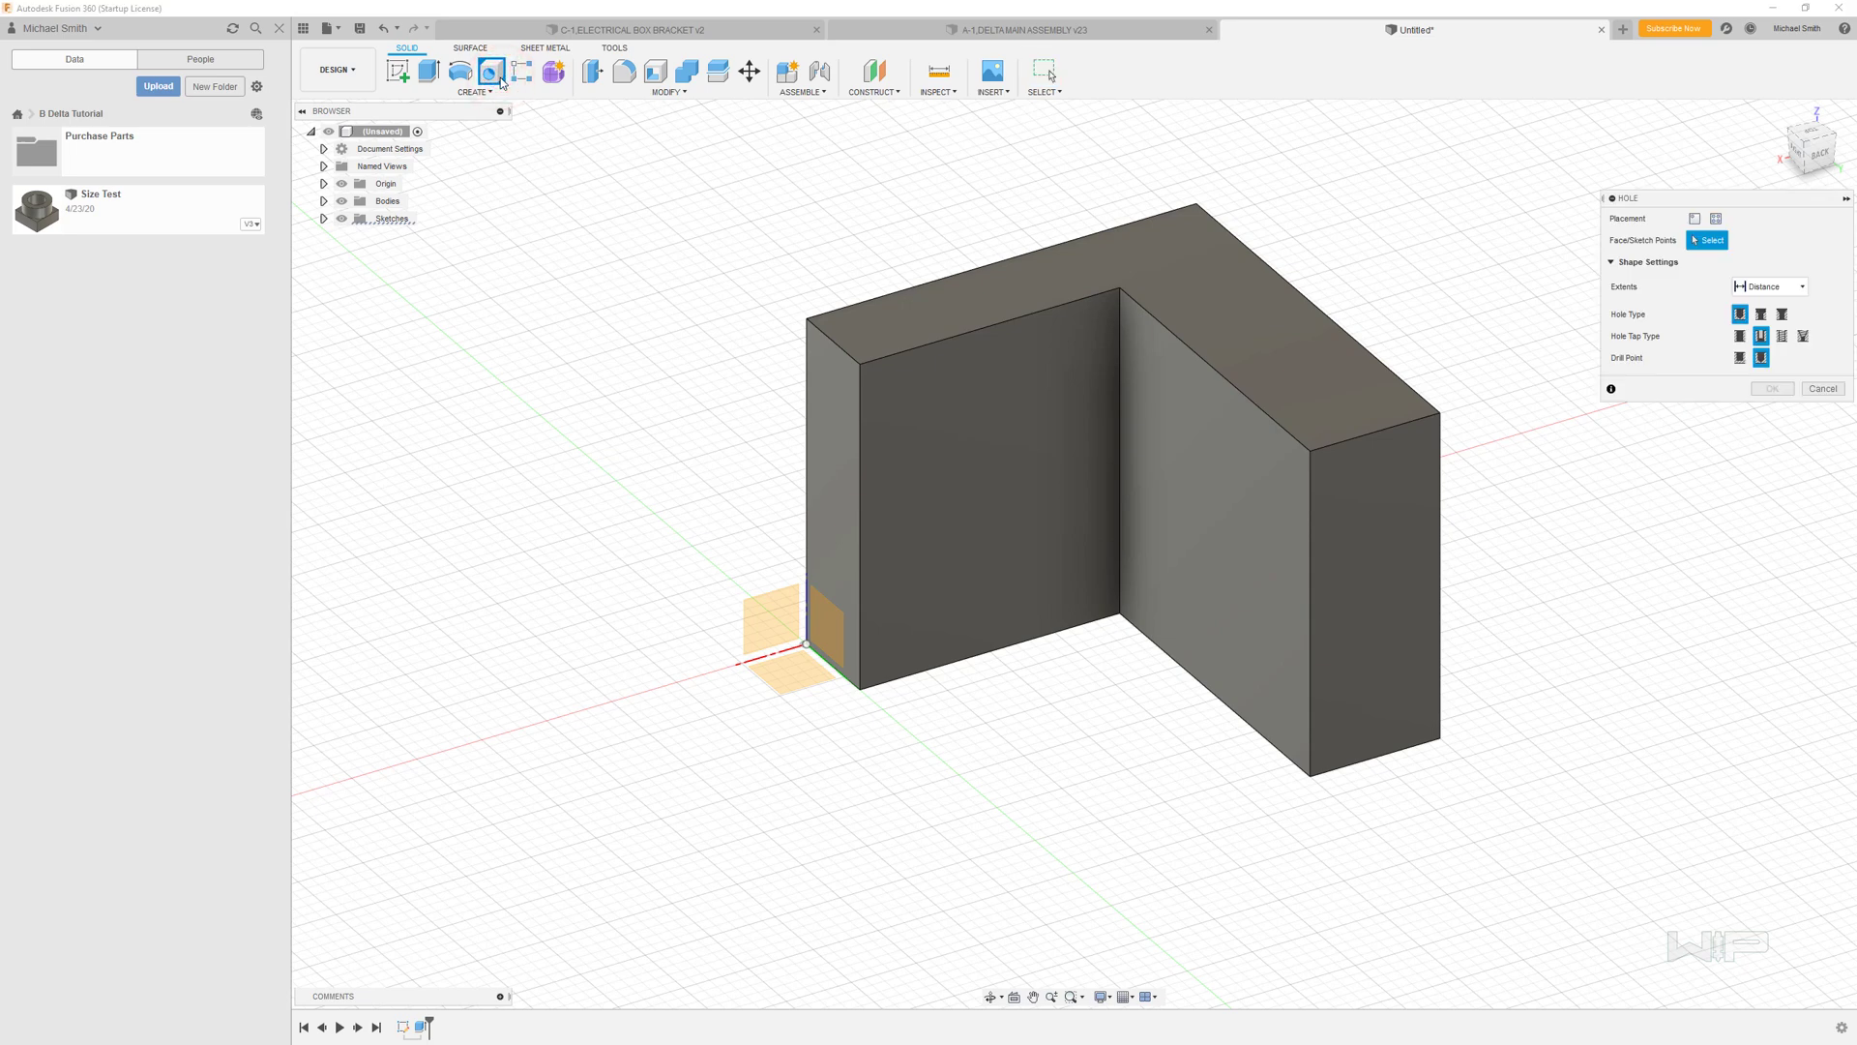
click(957, 467)
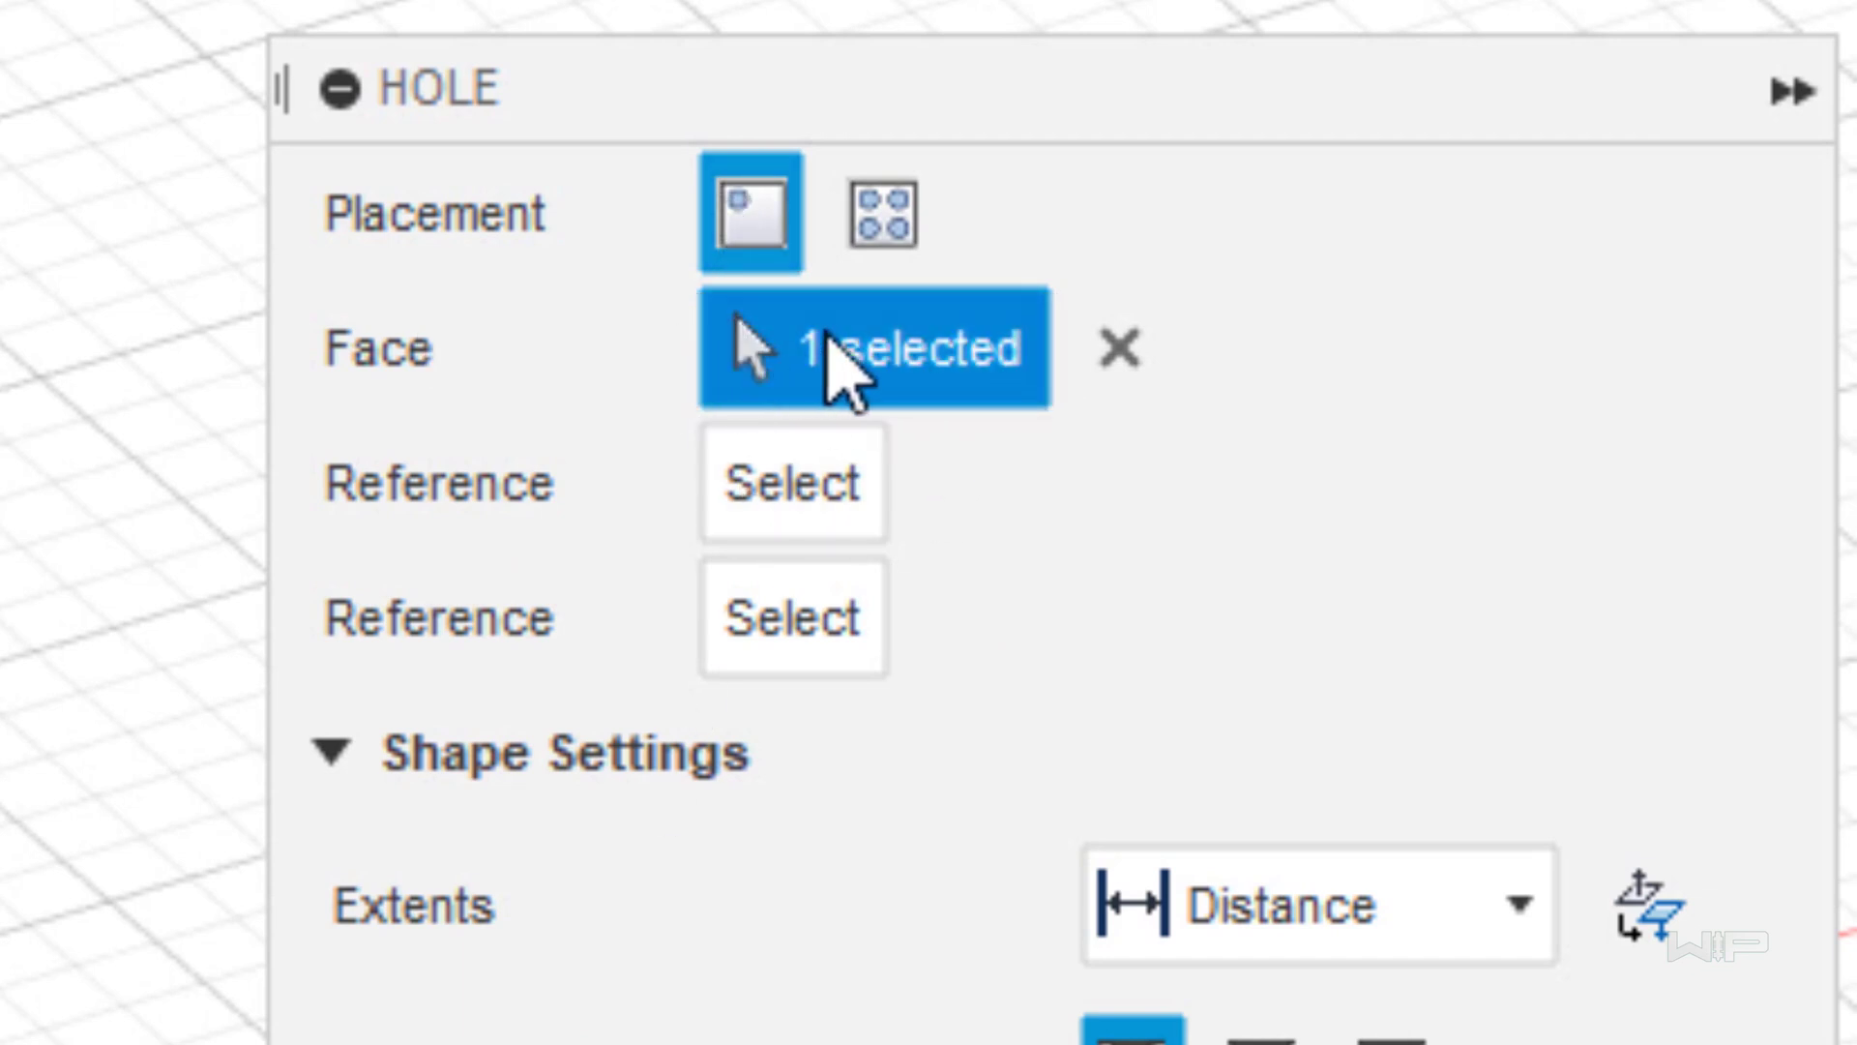
click(812, 494)
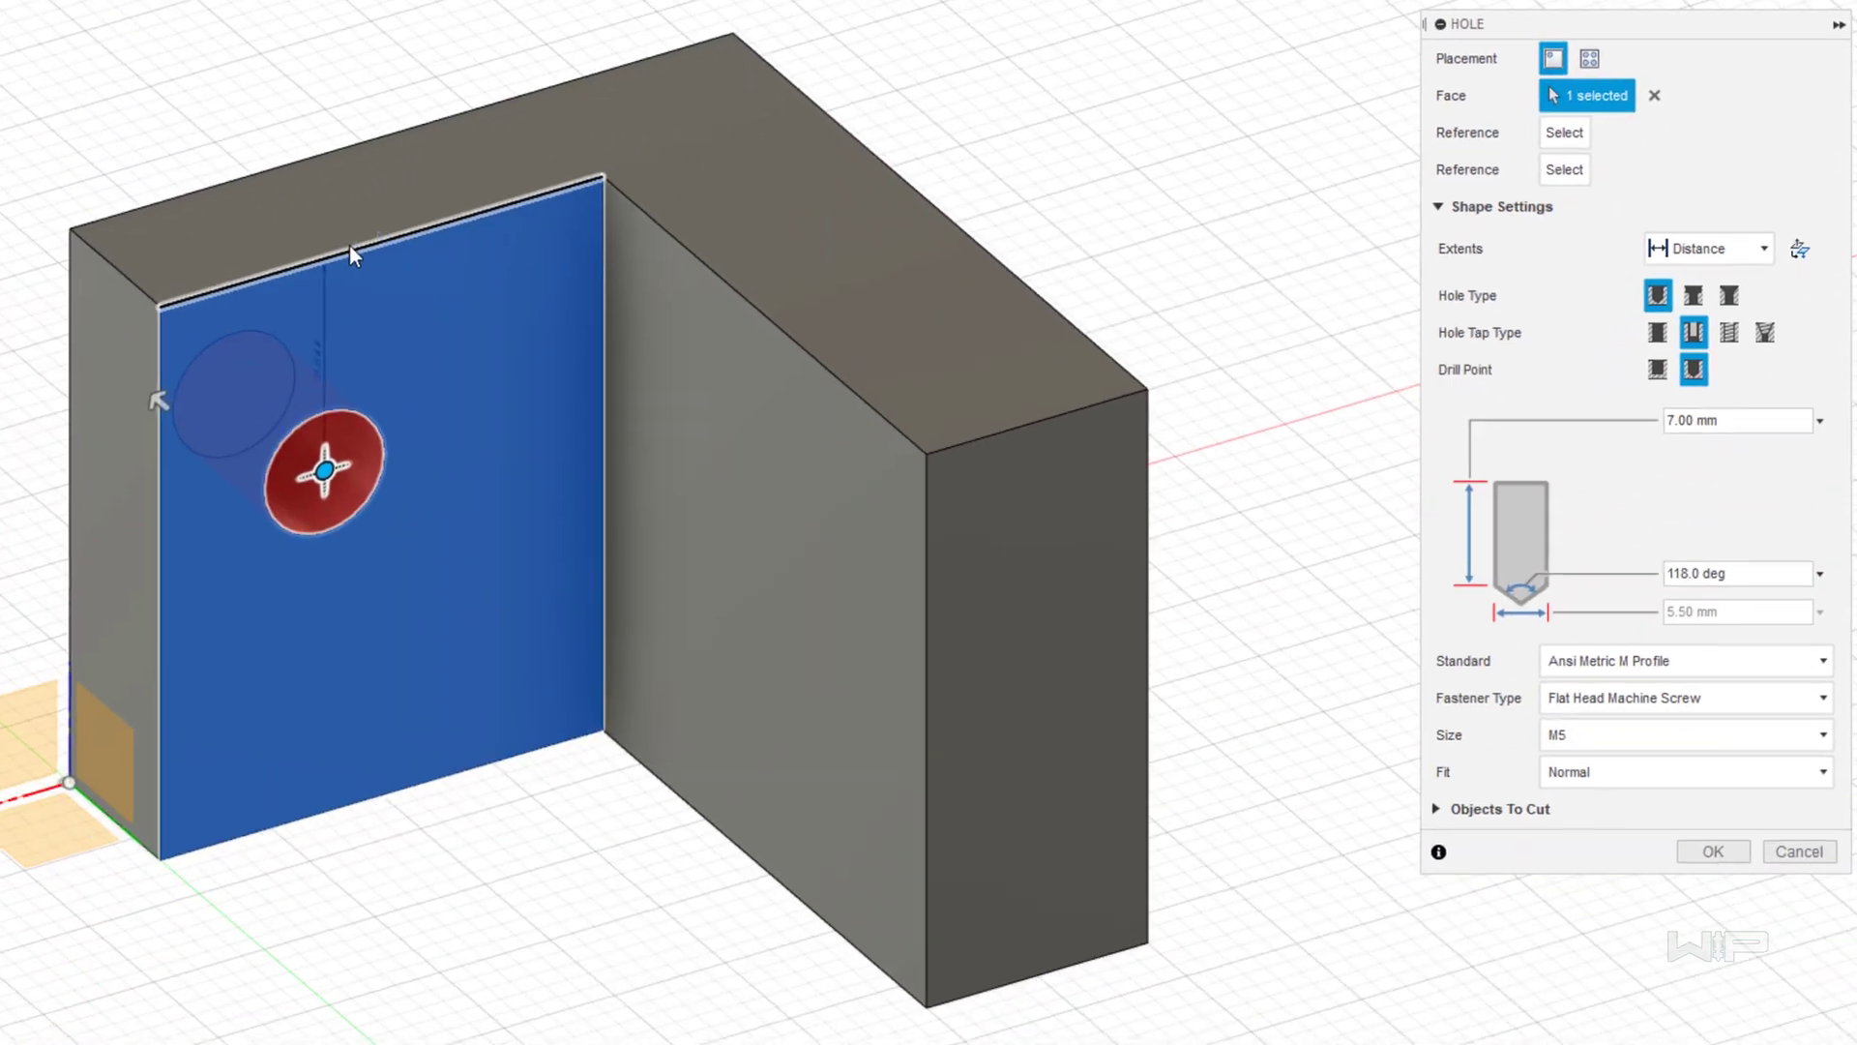
click(360, 245)
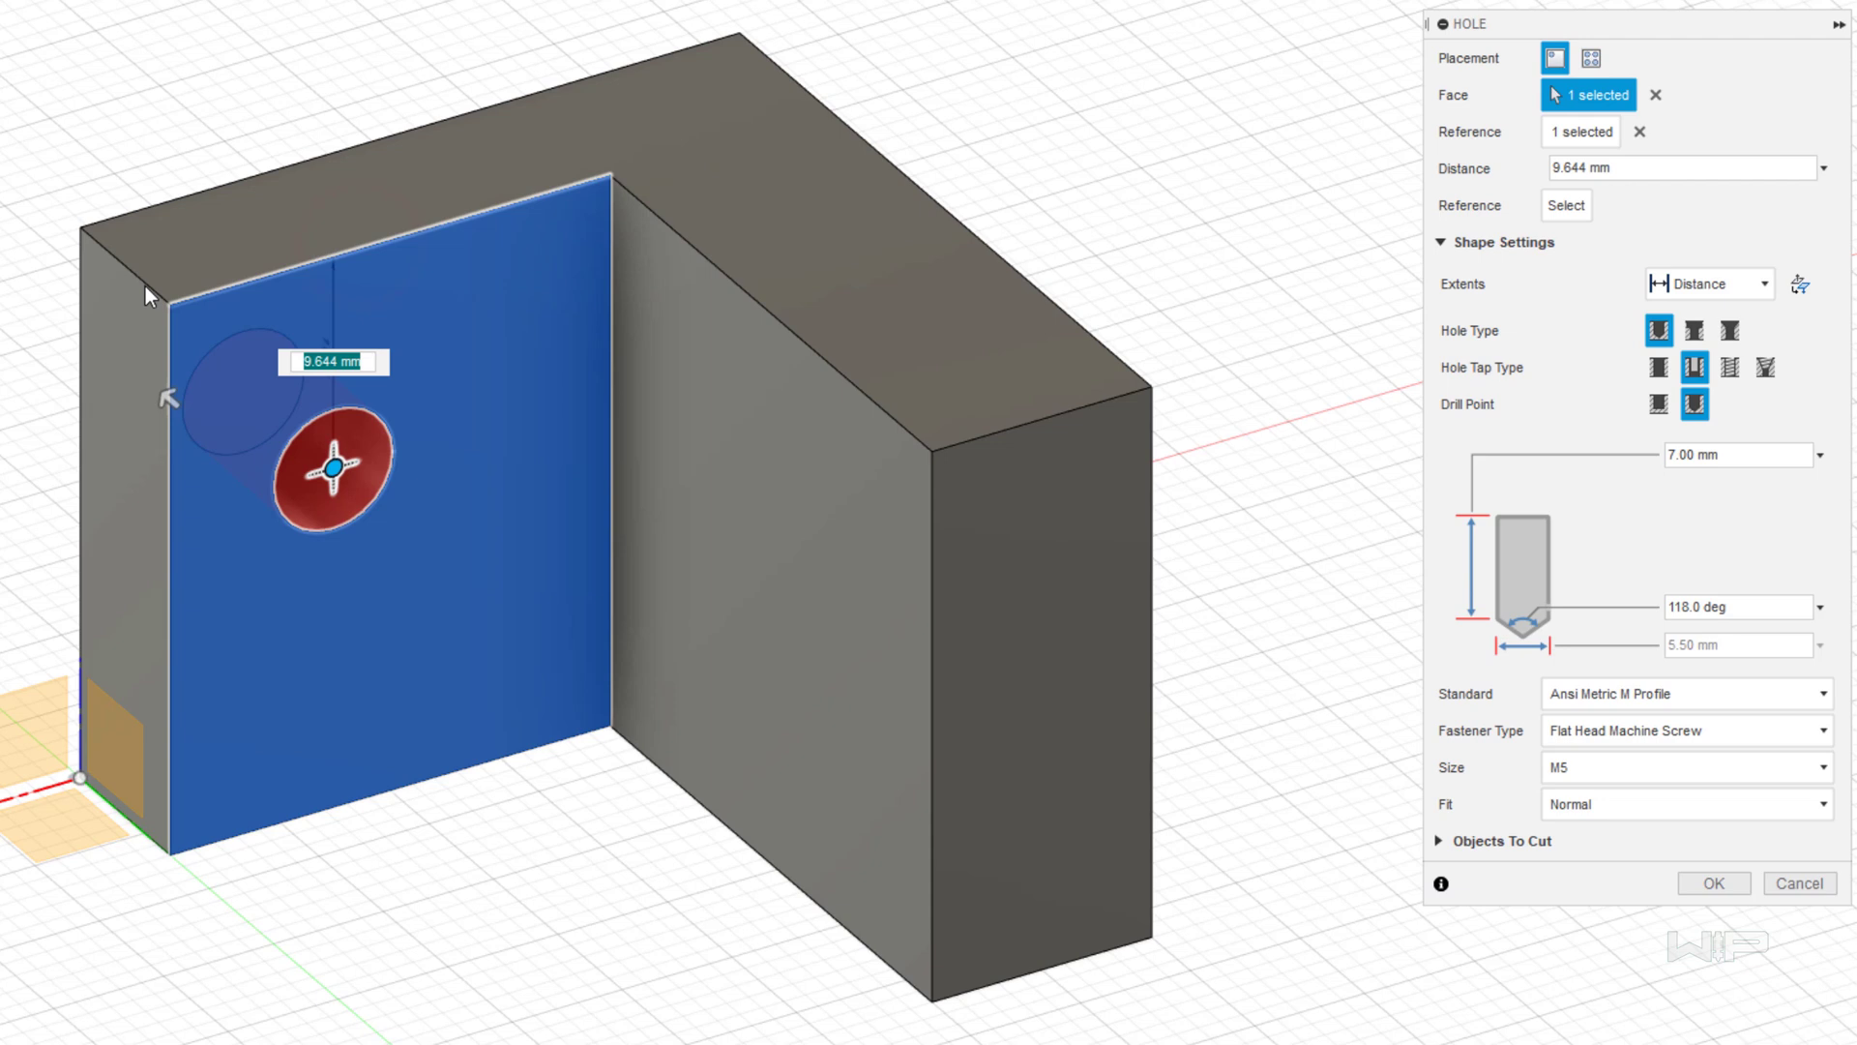
text(12)
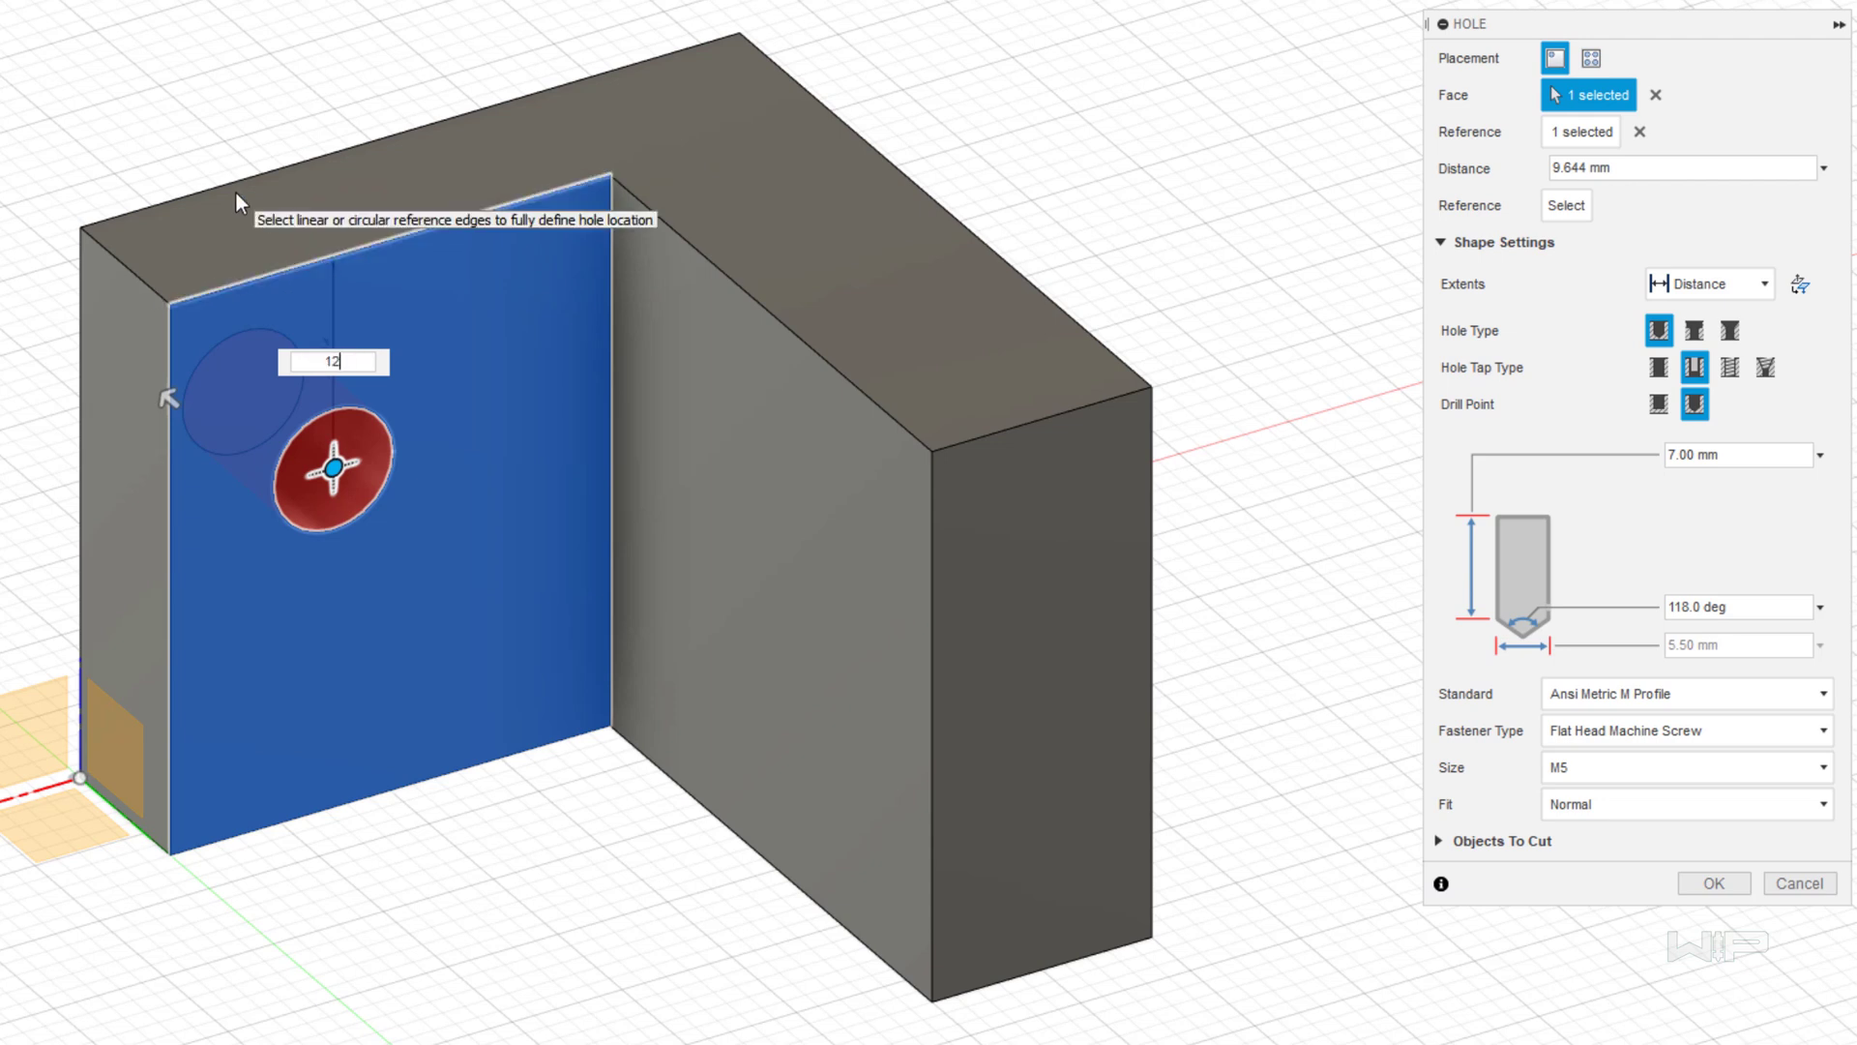
text(.5)
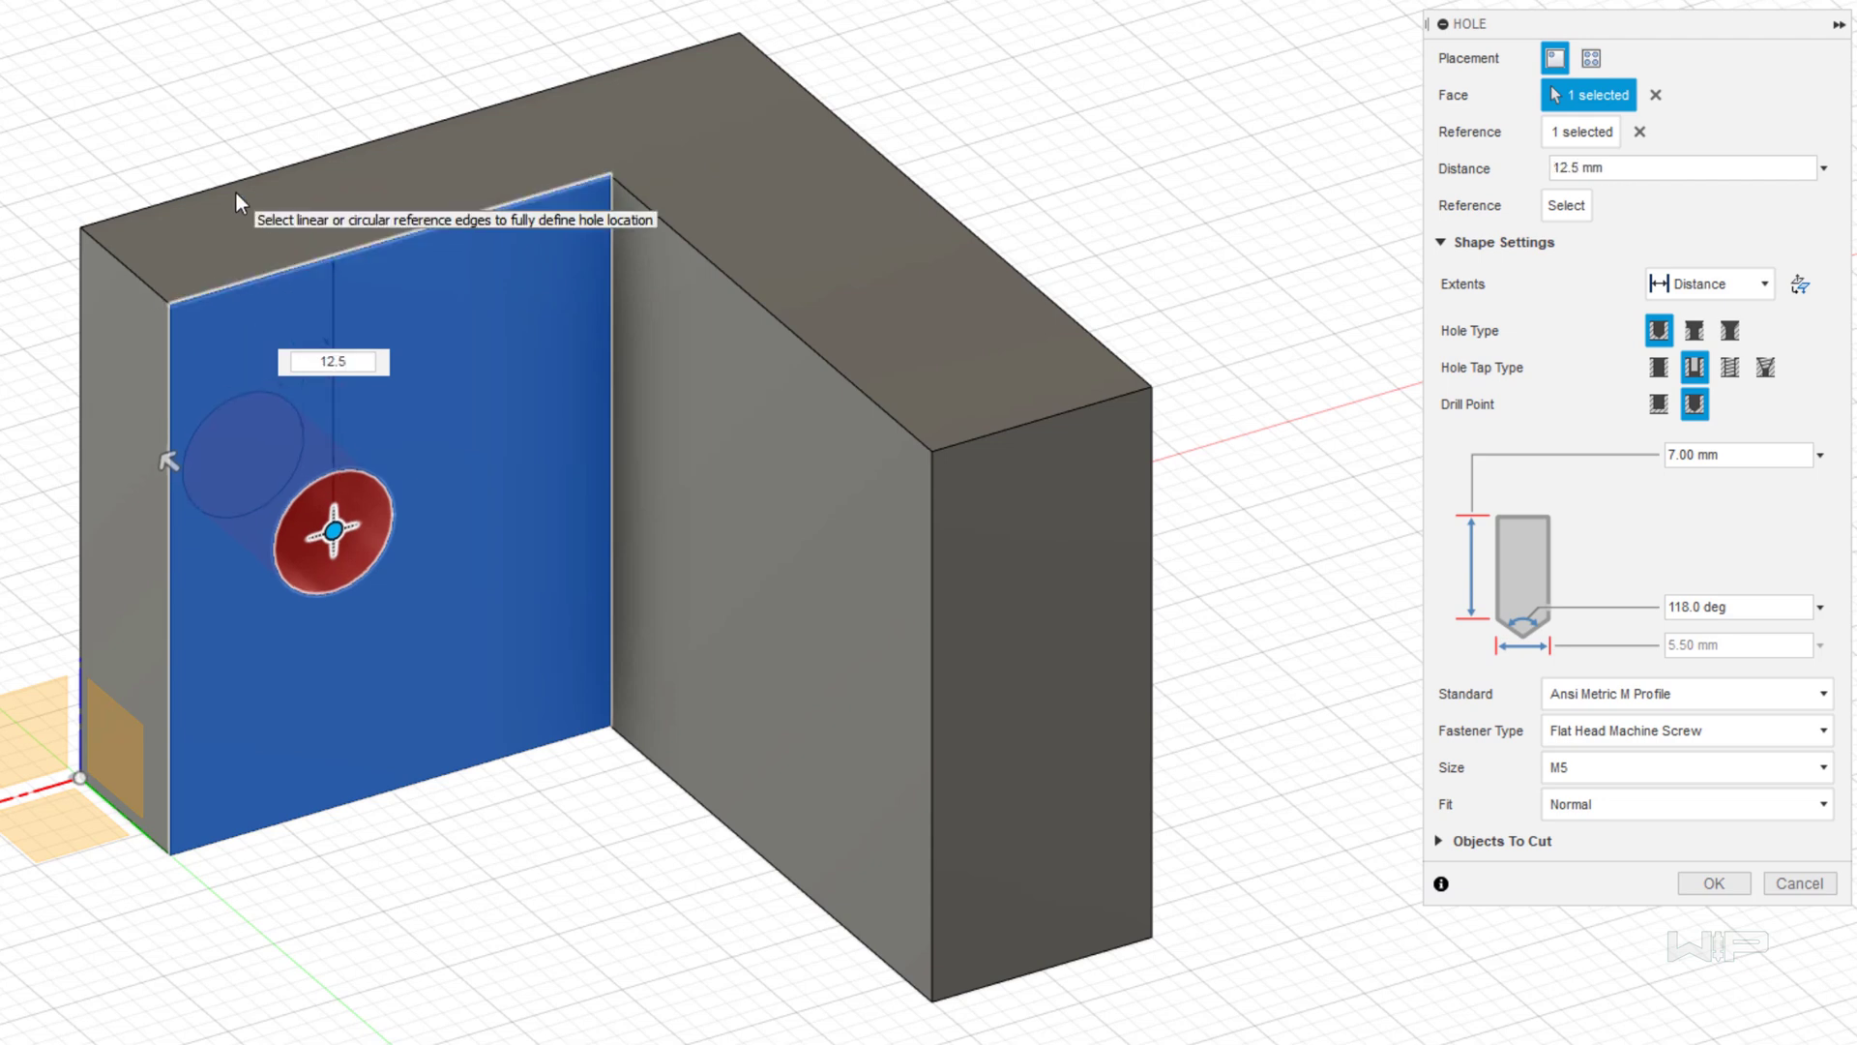
key(Tab)
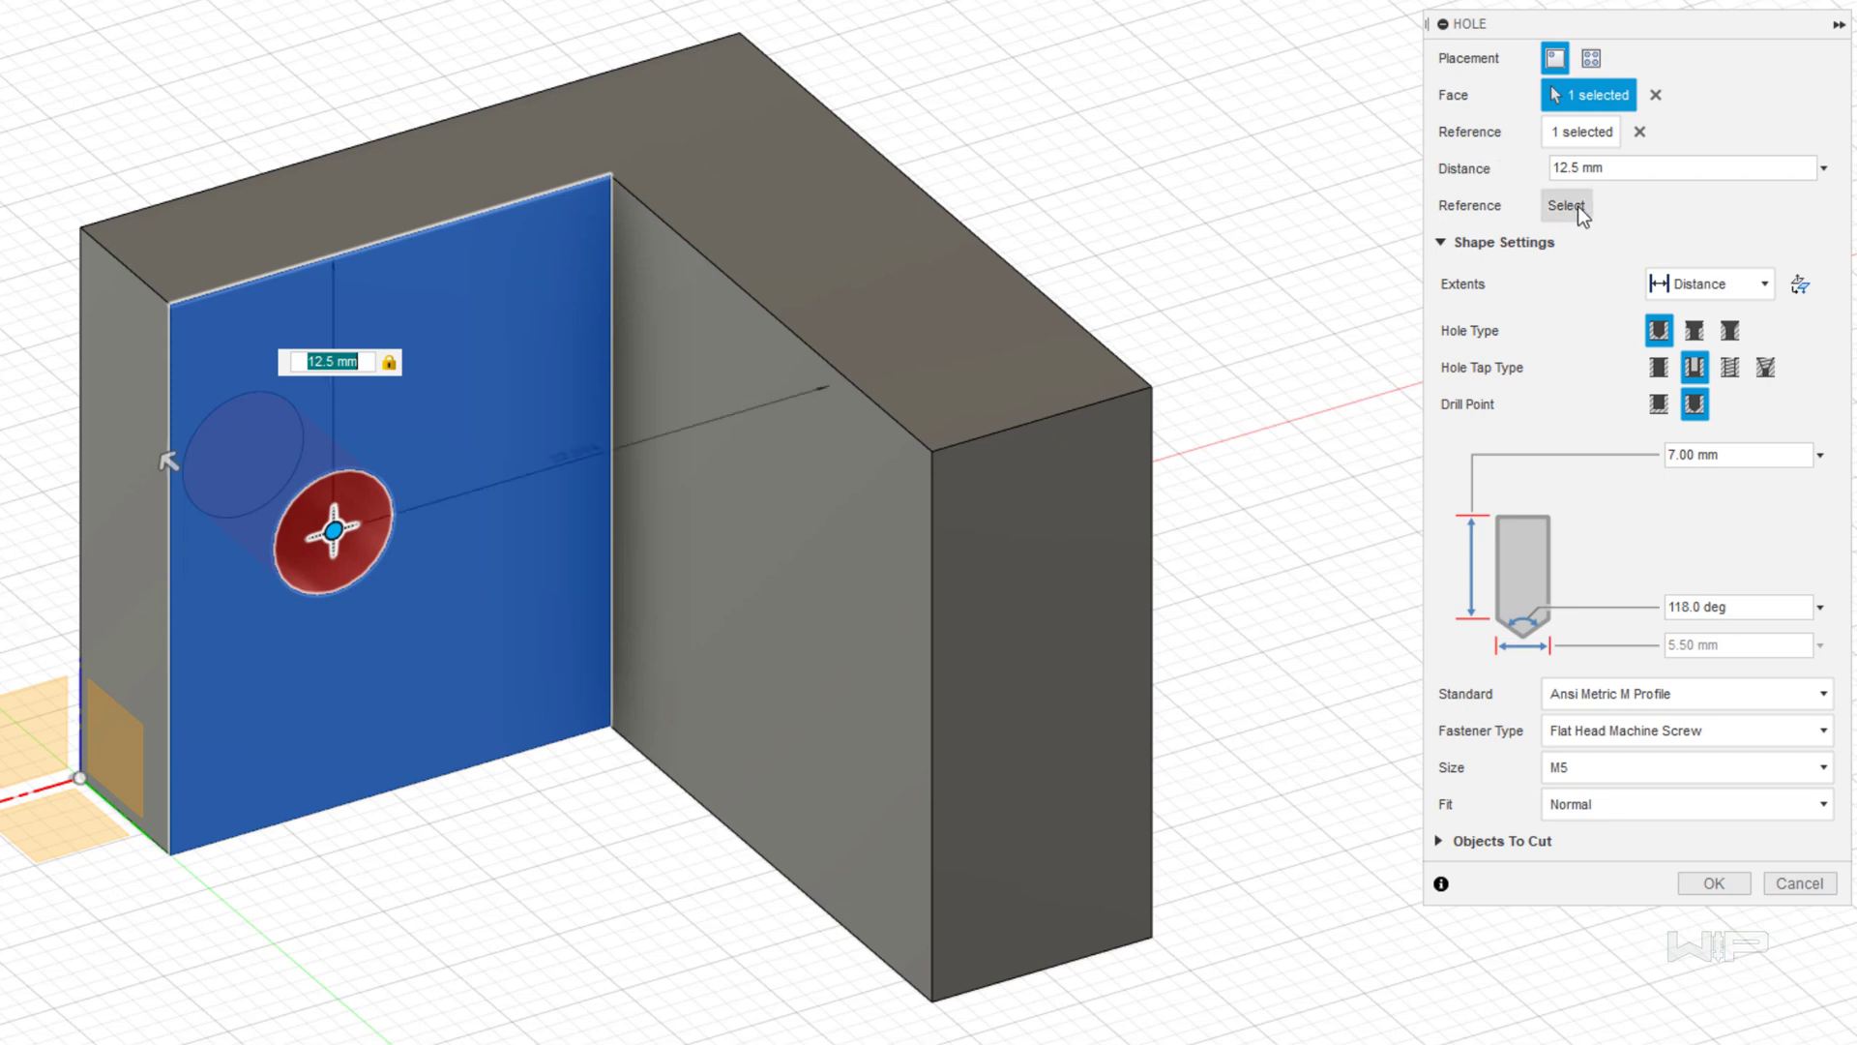
click(165, 613)
text(10)
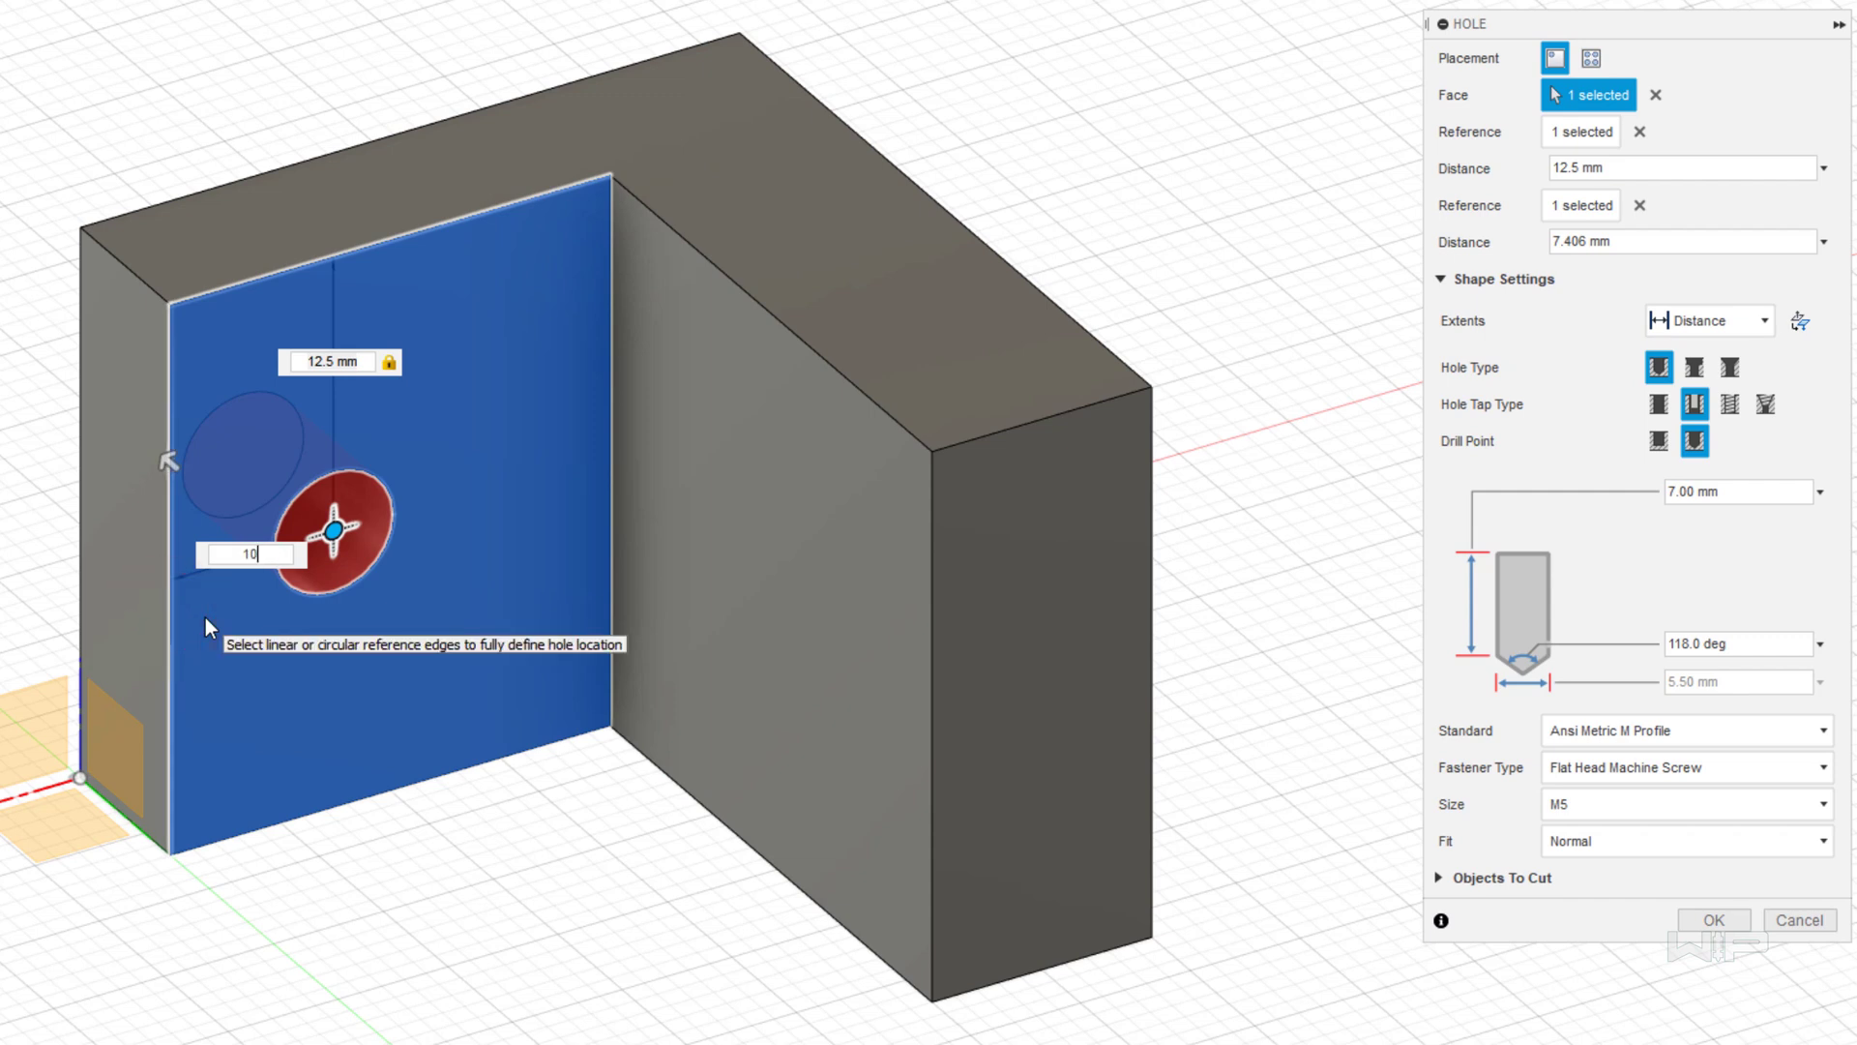
key(Return)
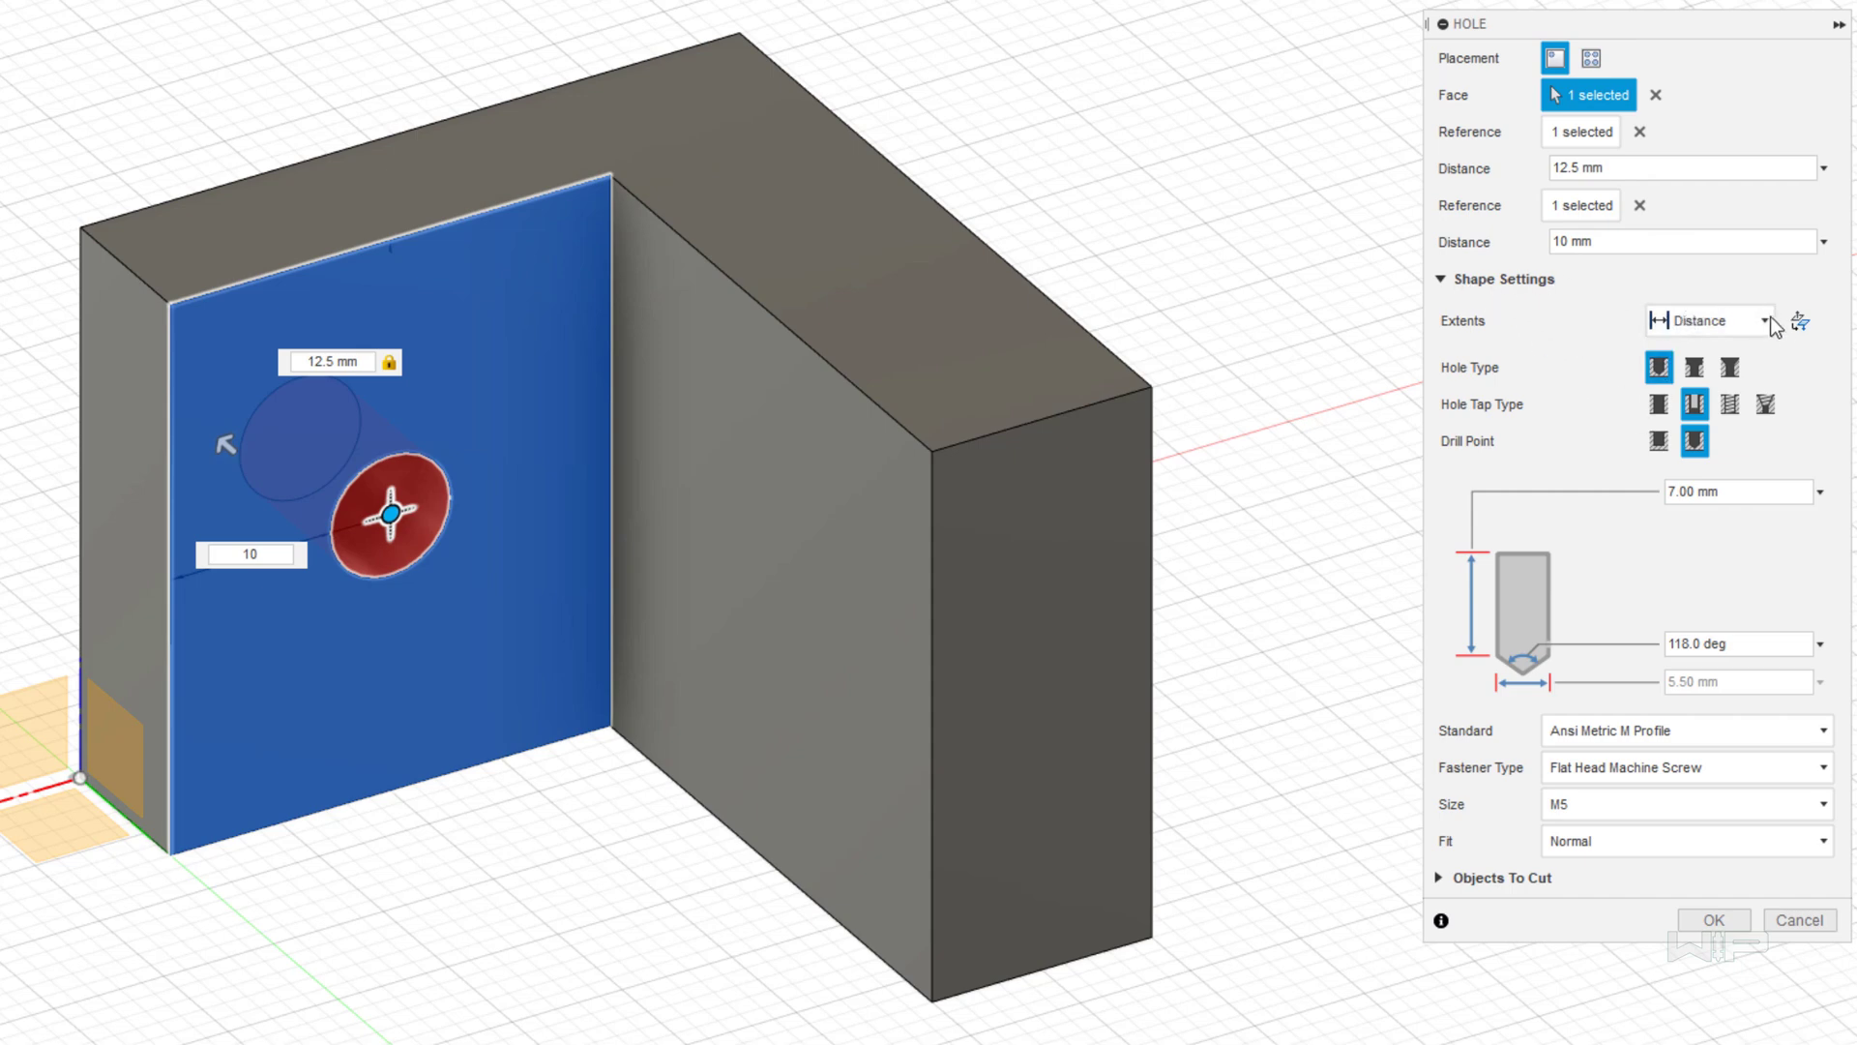
- Change the wall hole's extent from a 21 mm depth to All
shift+middle_drag(352, 758, 439, 689)
drag(439, 689, 172, 726)
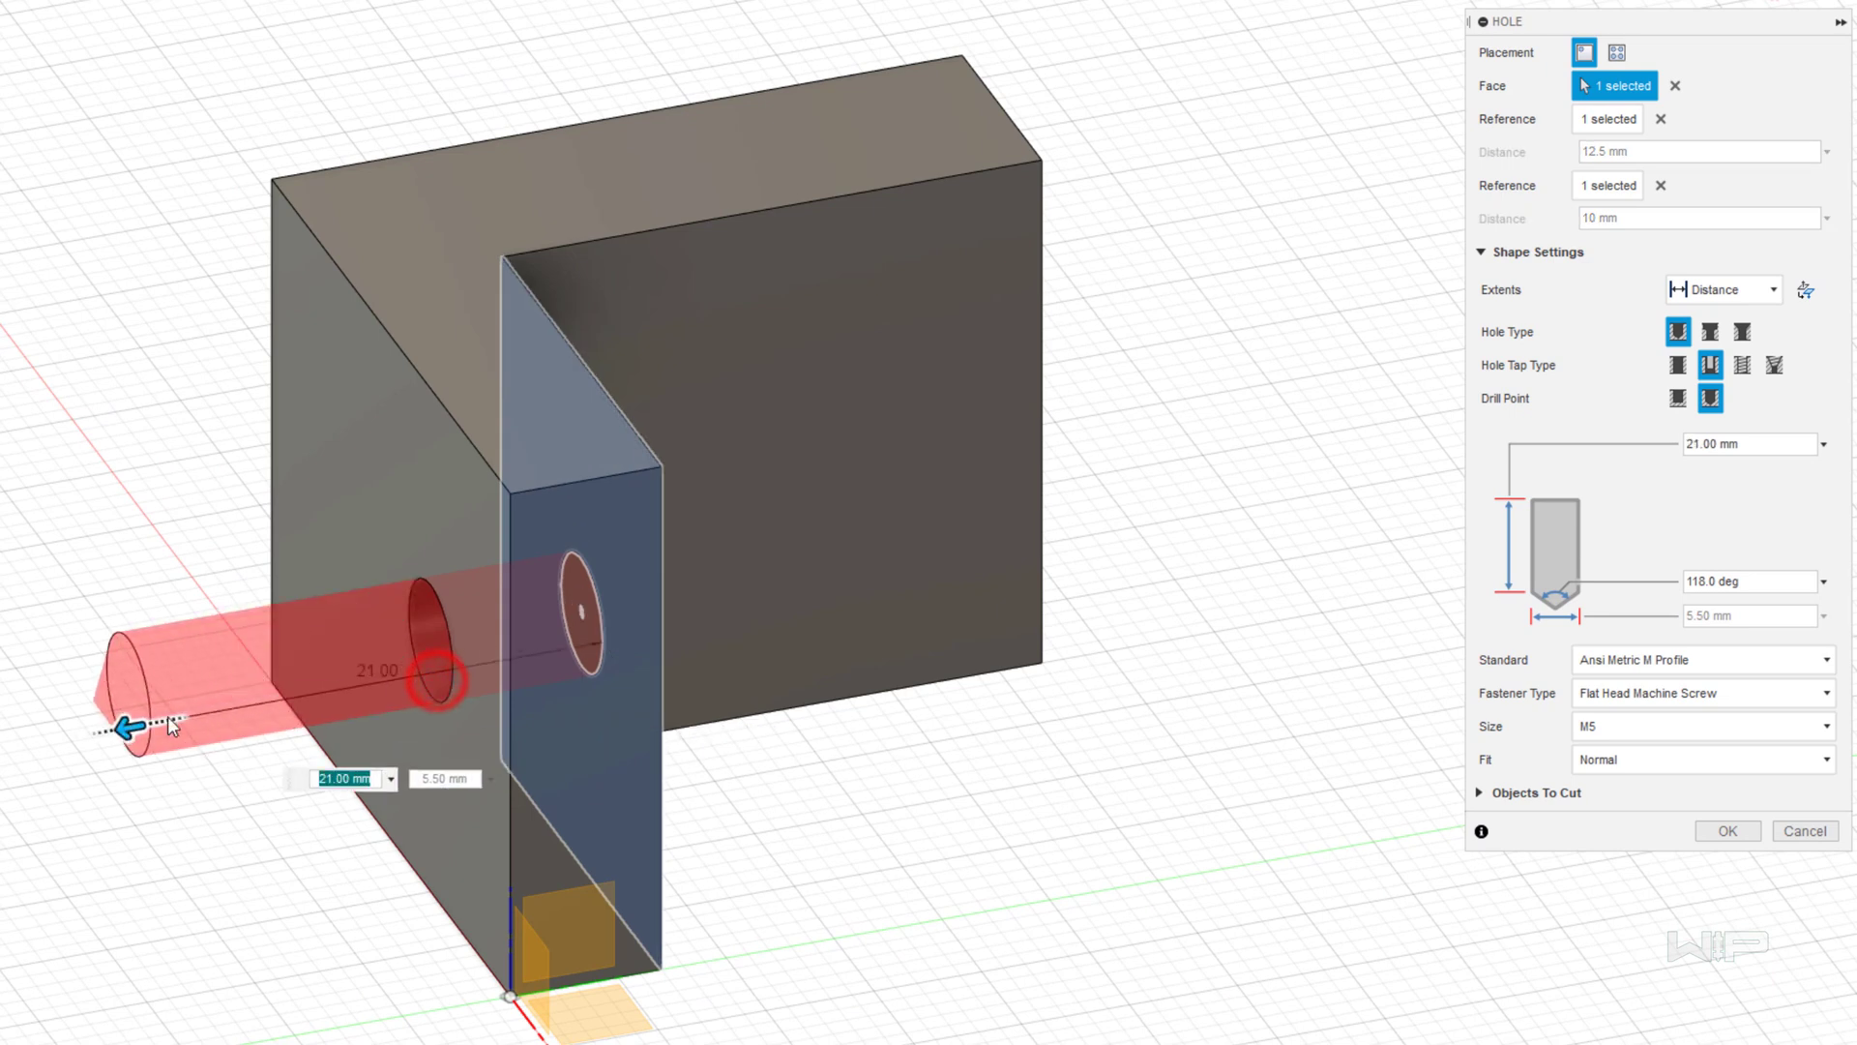
click(1776, 291)
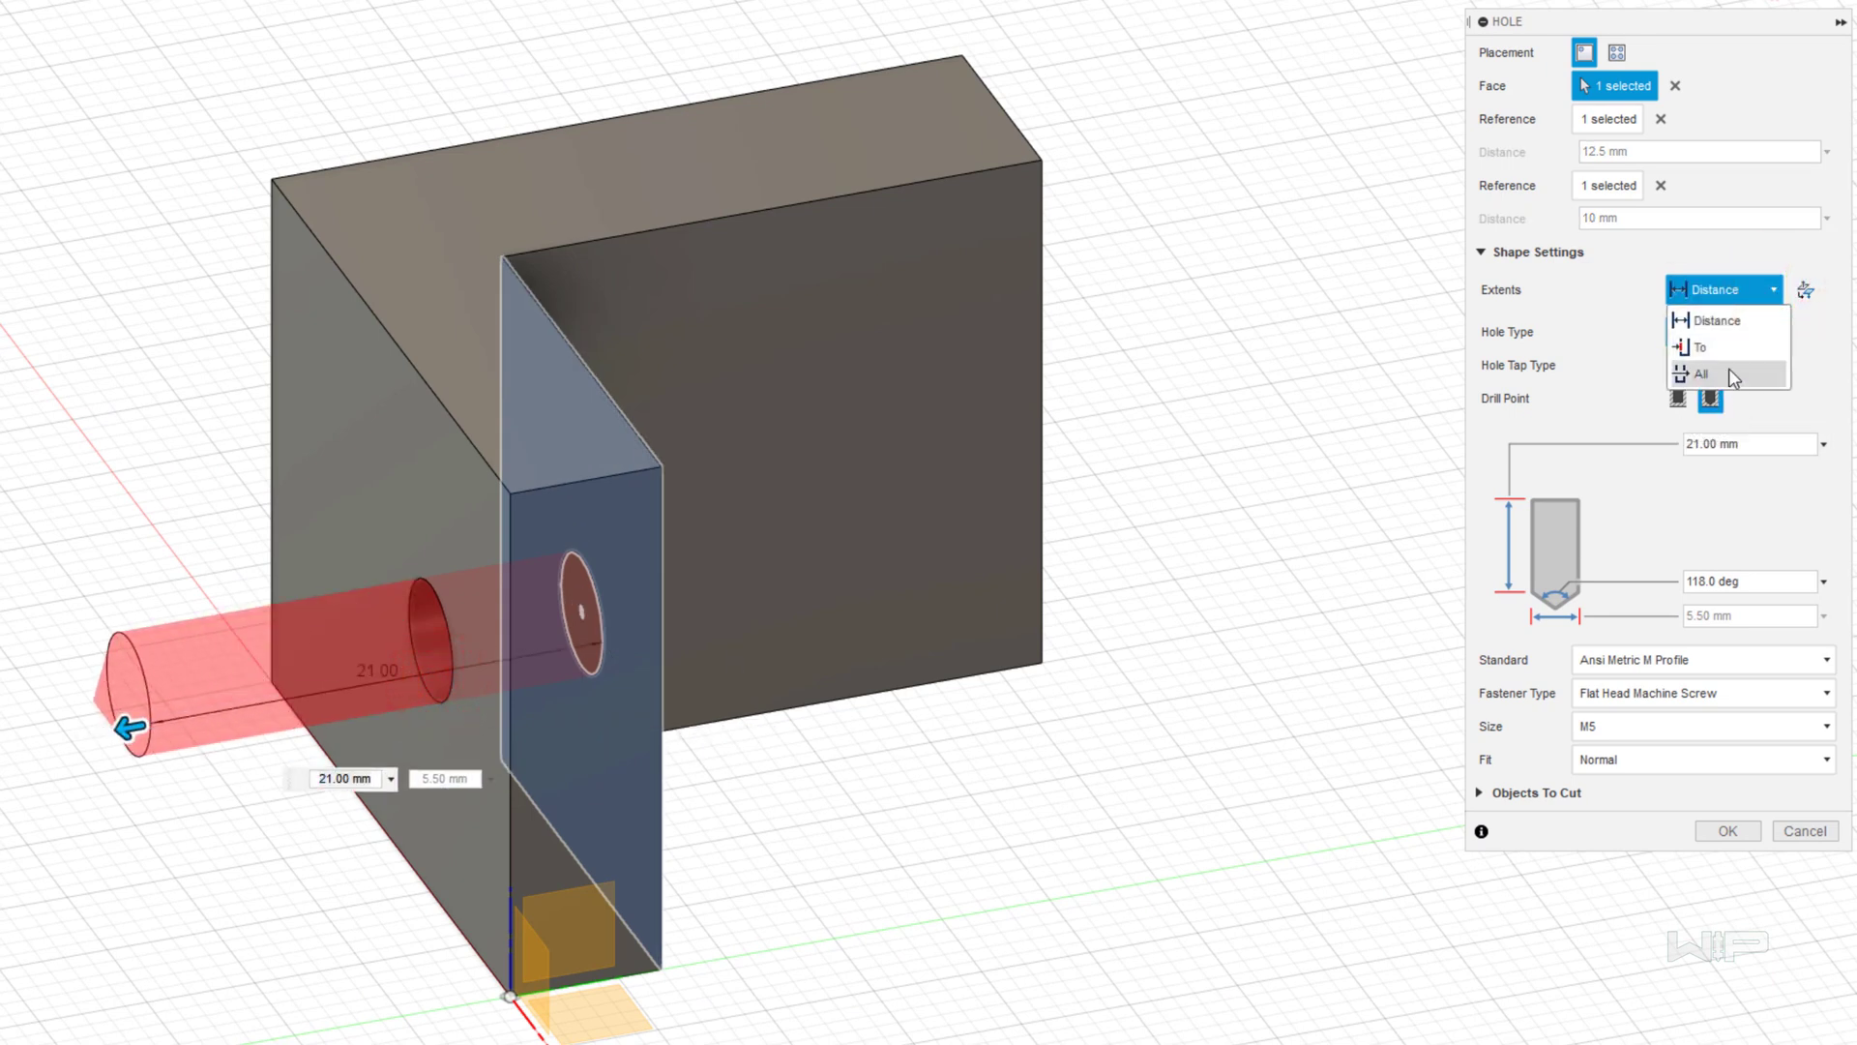
click(1728, 370)
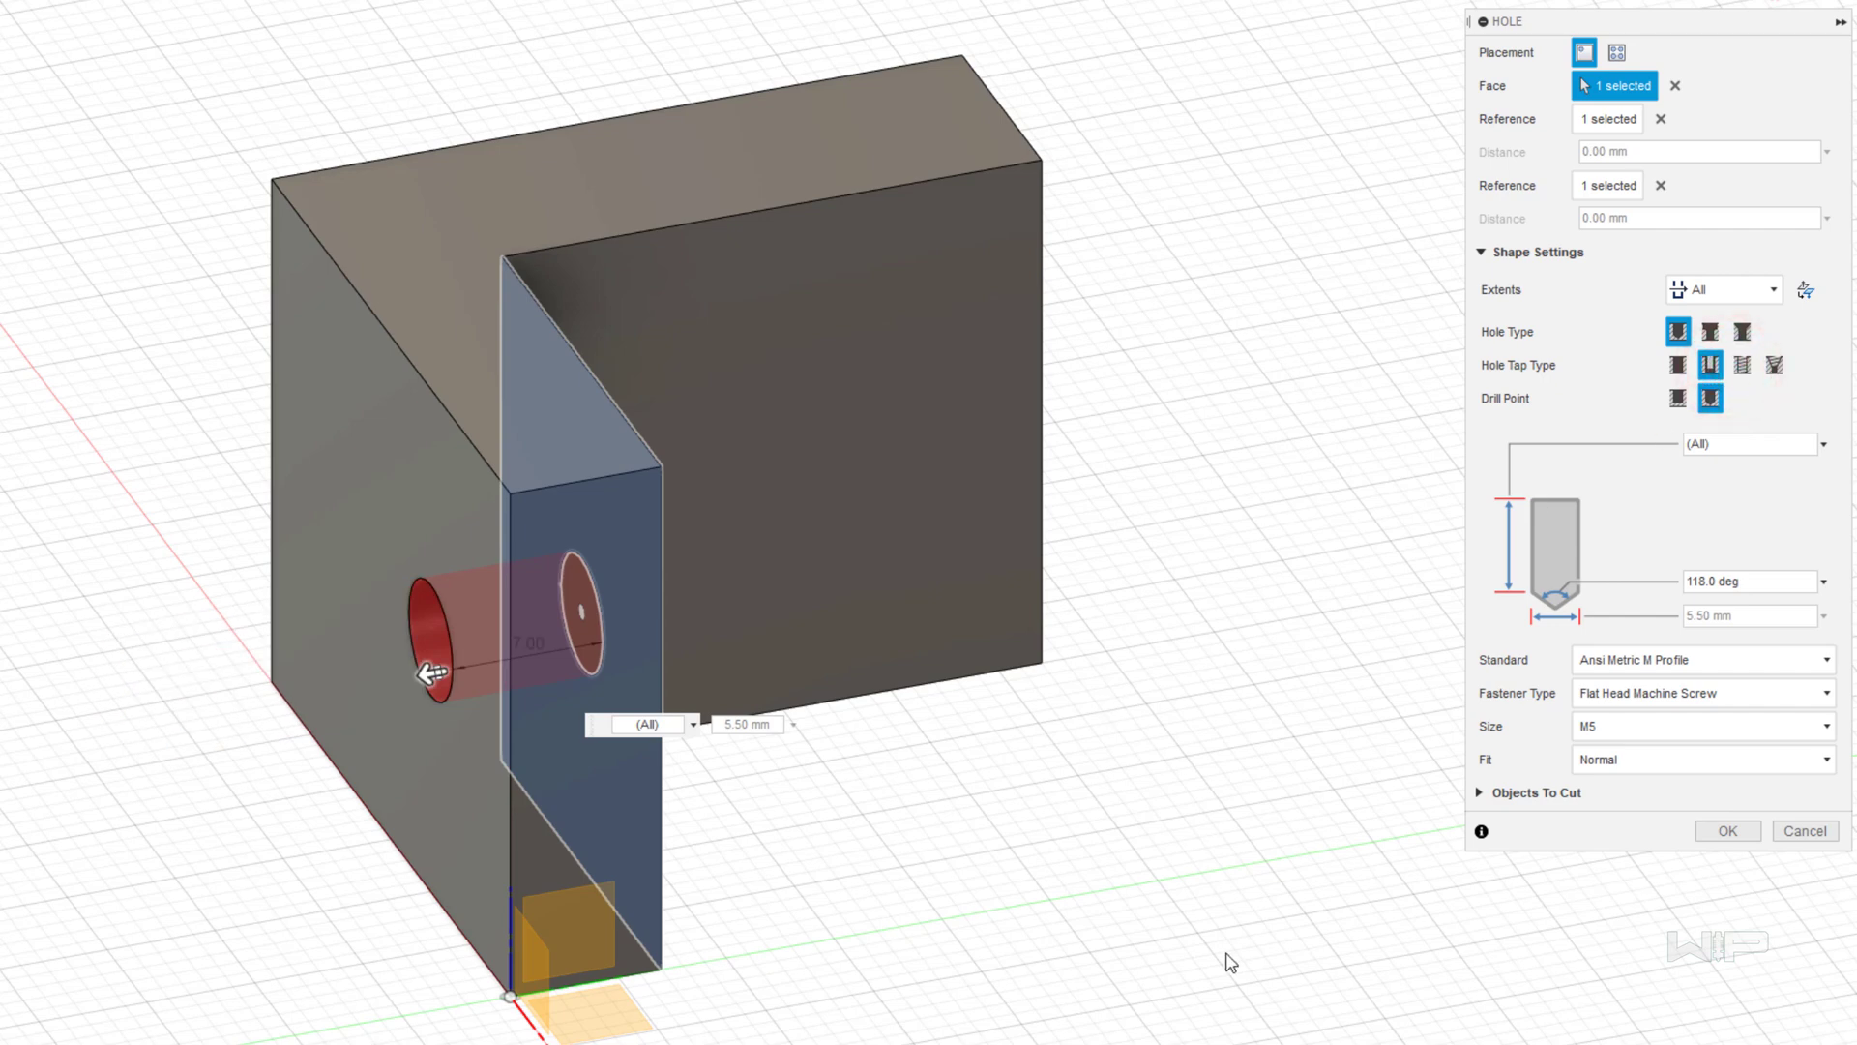
shift+middle_drag(1193, 977, 1061, 966)
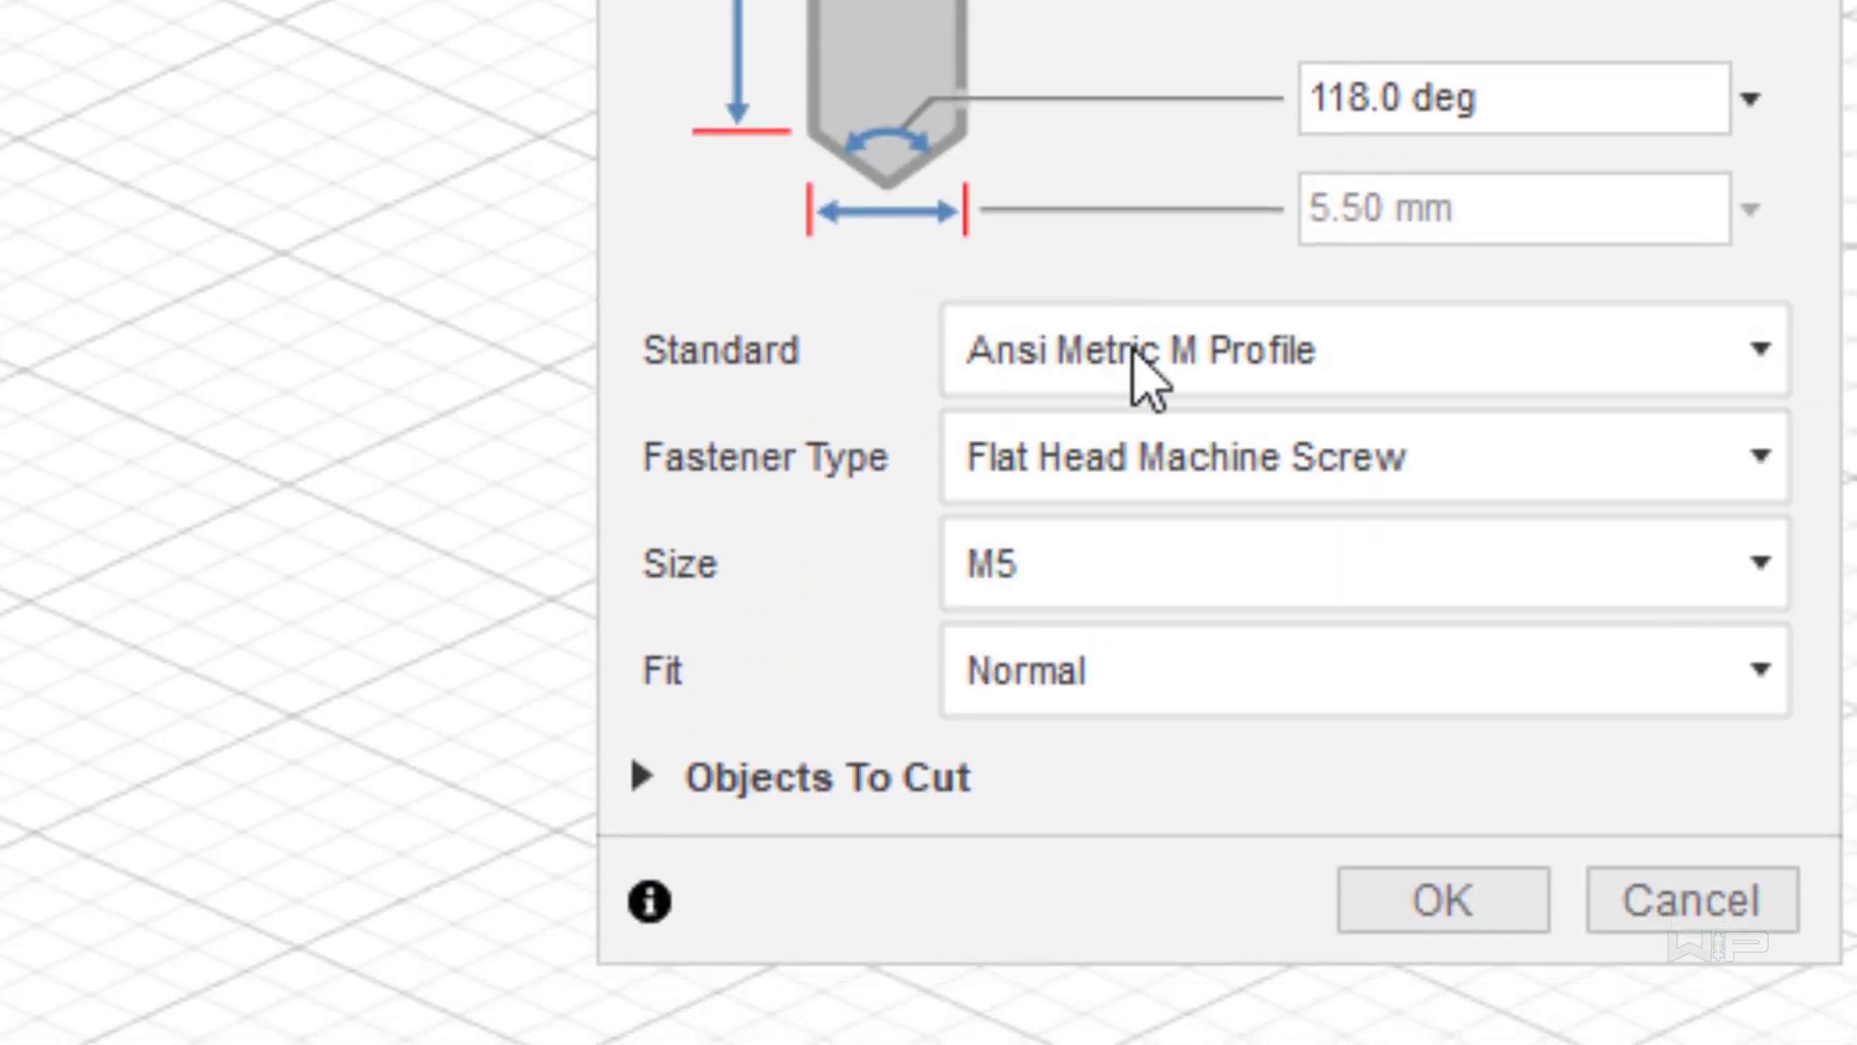
- Make it an Ansi Metric M Profile M5 clearance hole with Normal fit cutting Body1, and confirm
click(1137, 360)
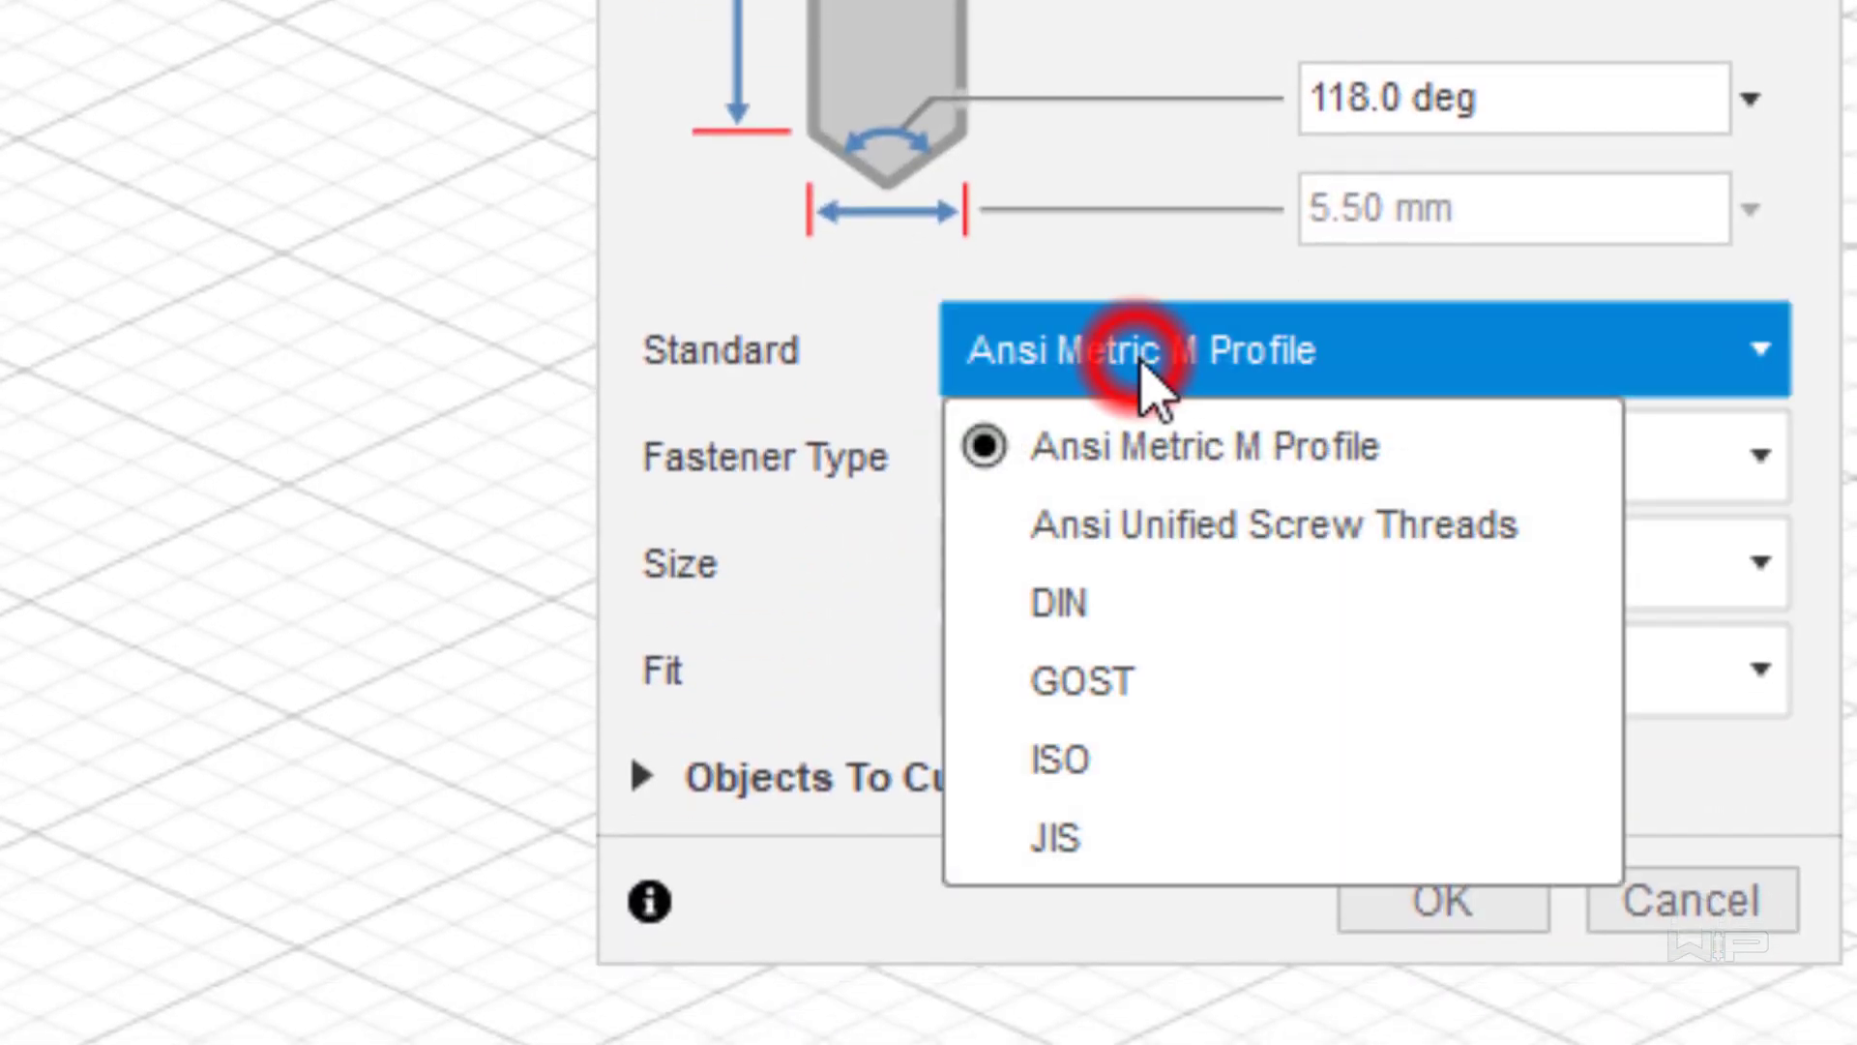
click(1407, 405)
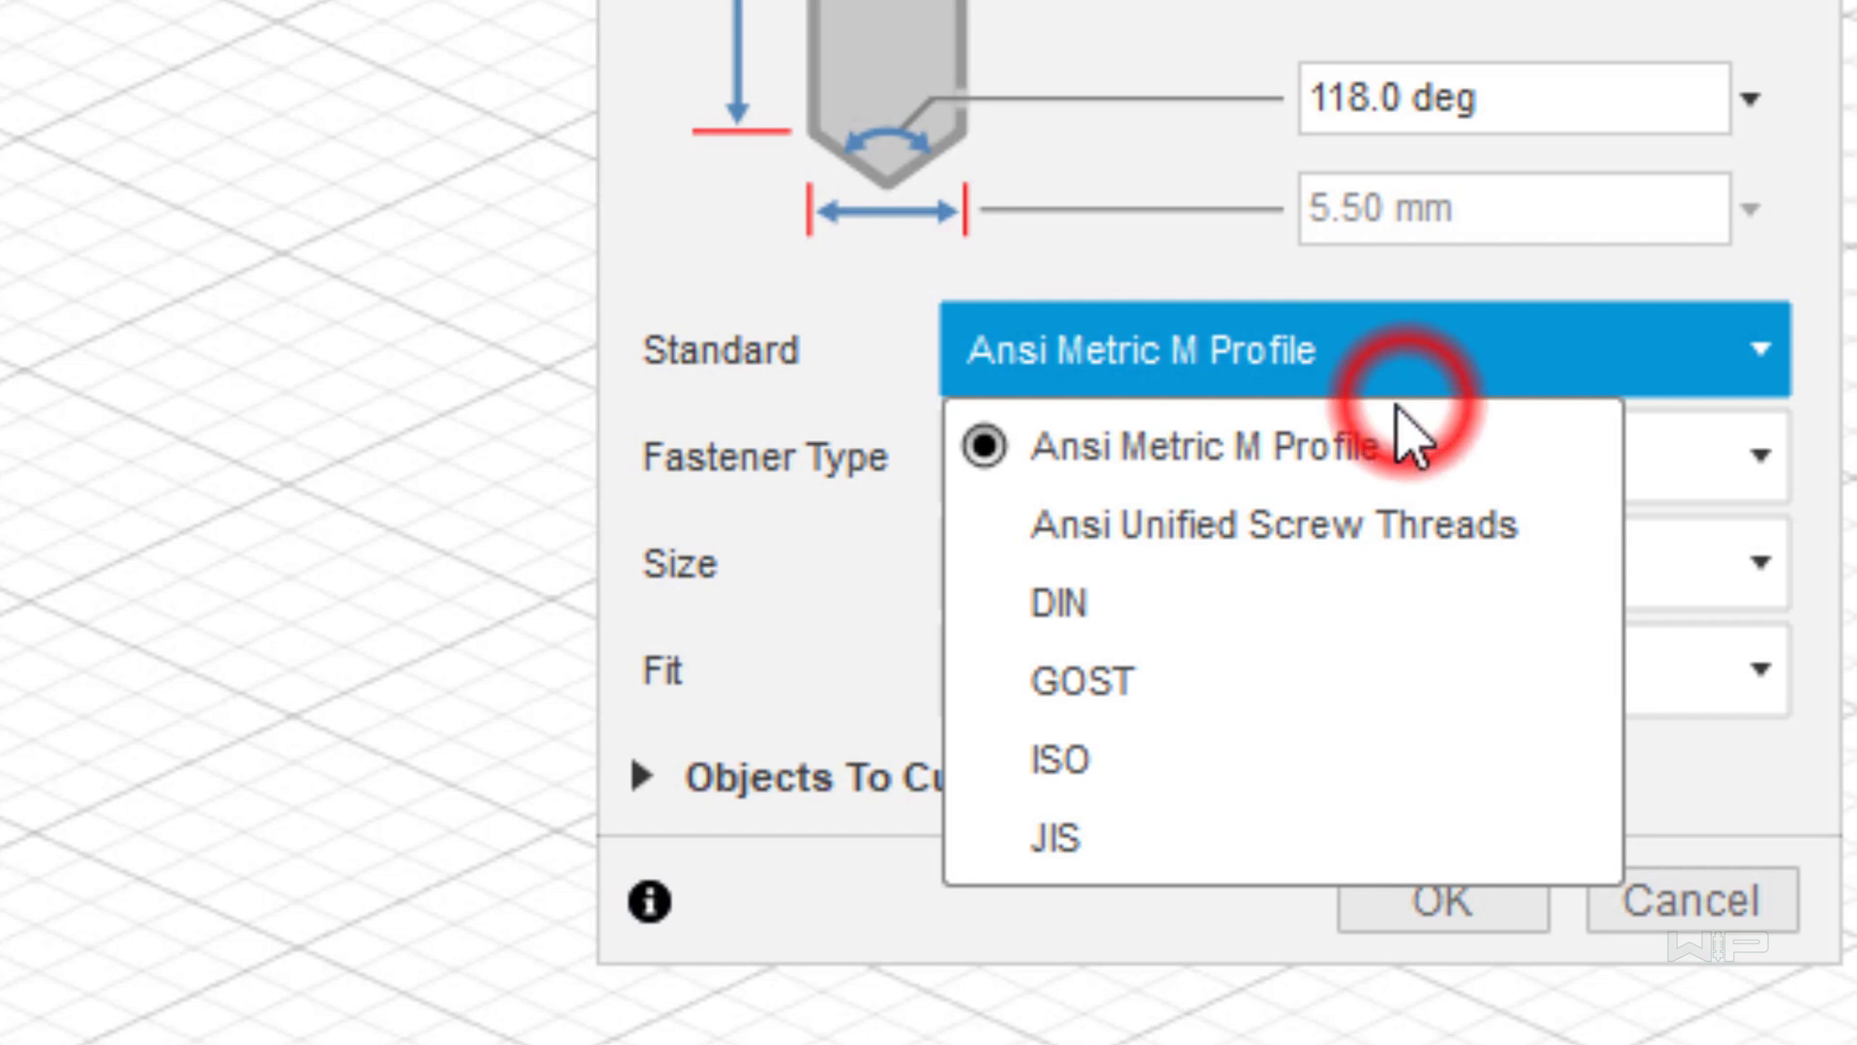
click(1776, 350)
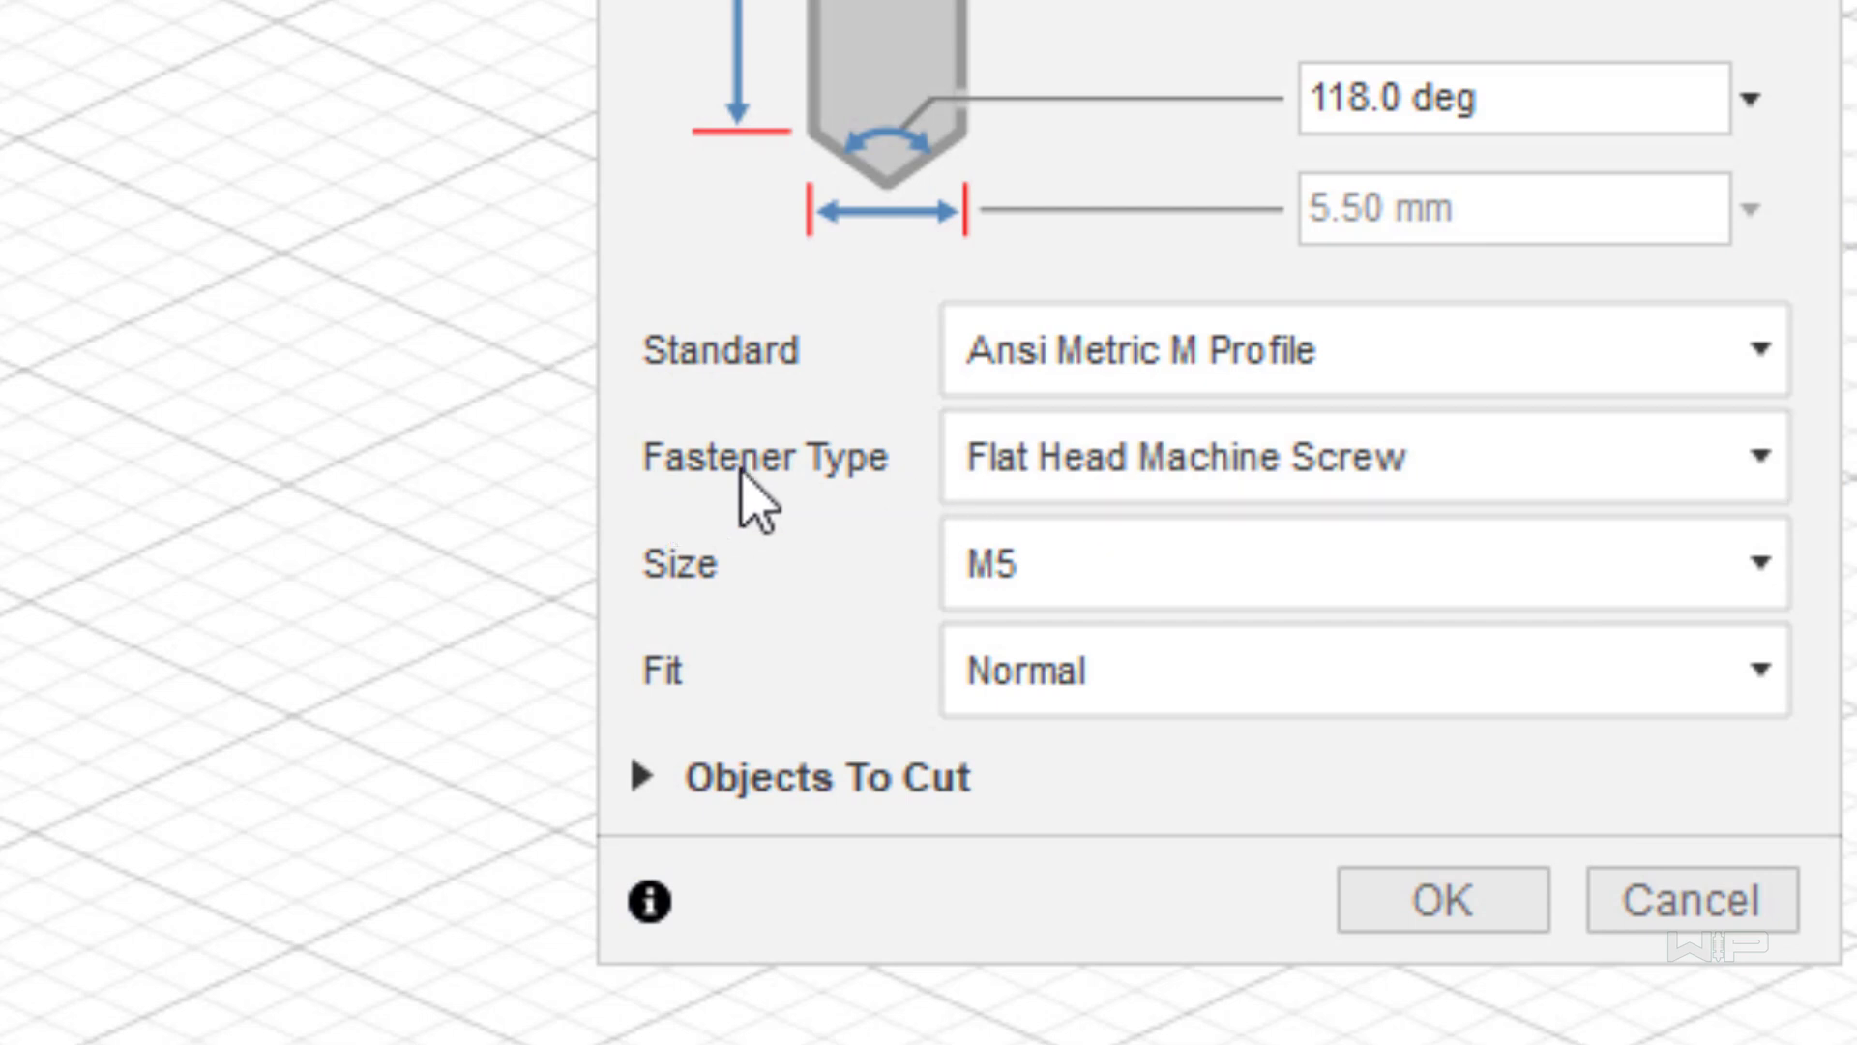
click(1033, 579)
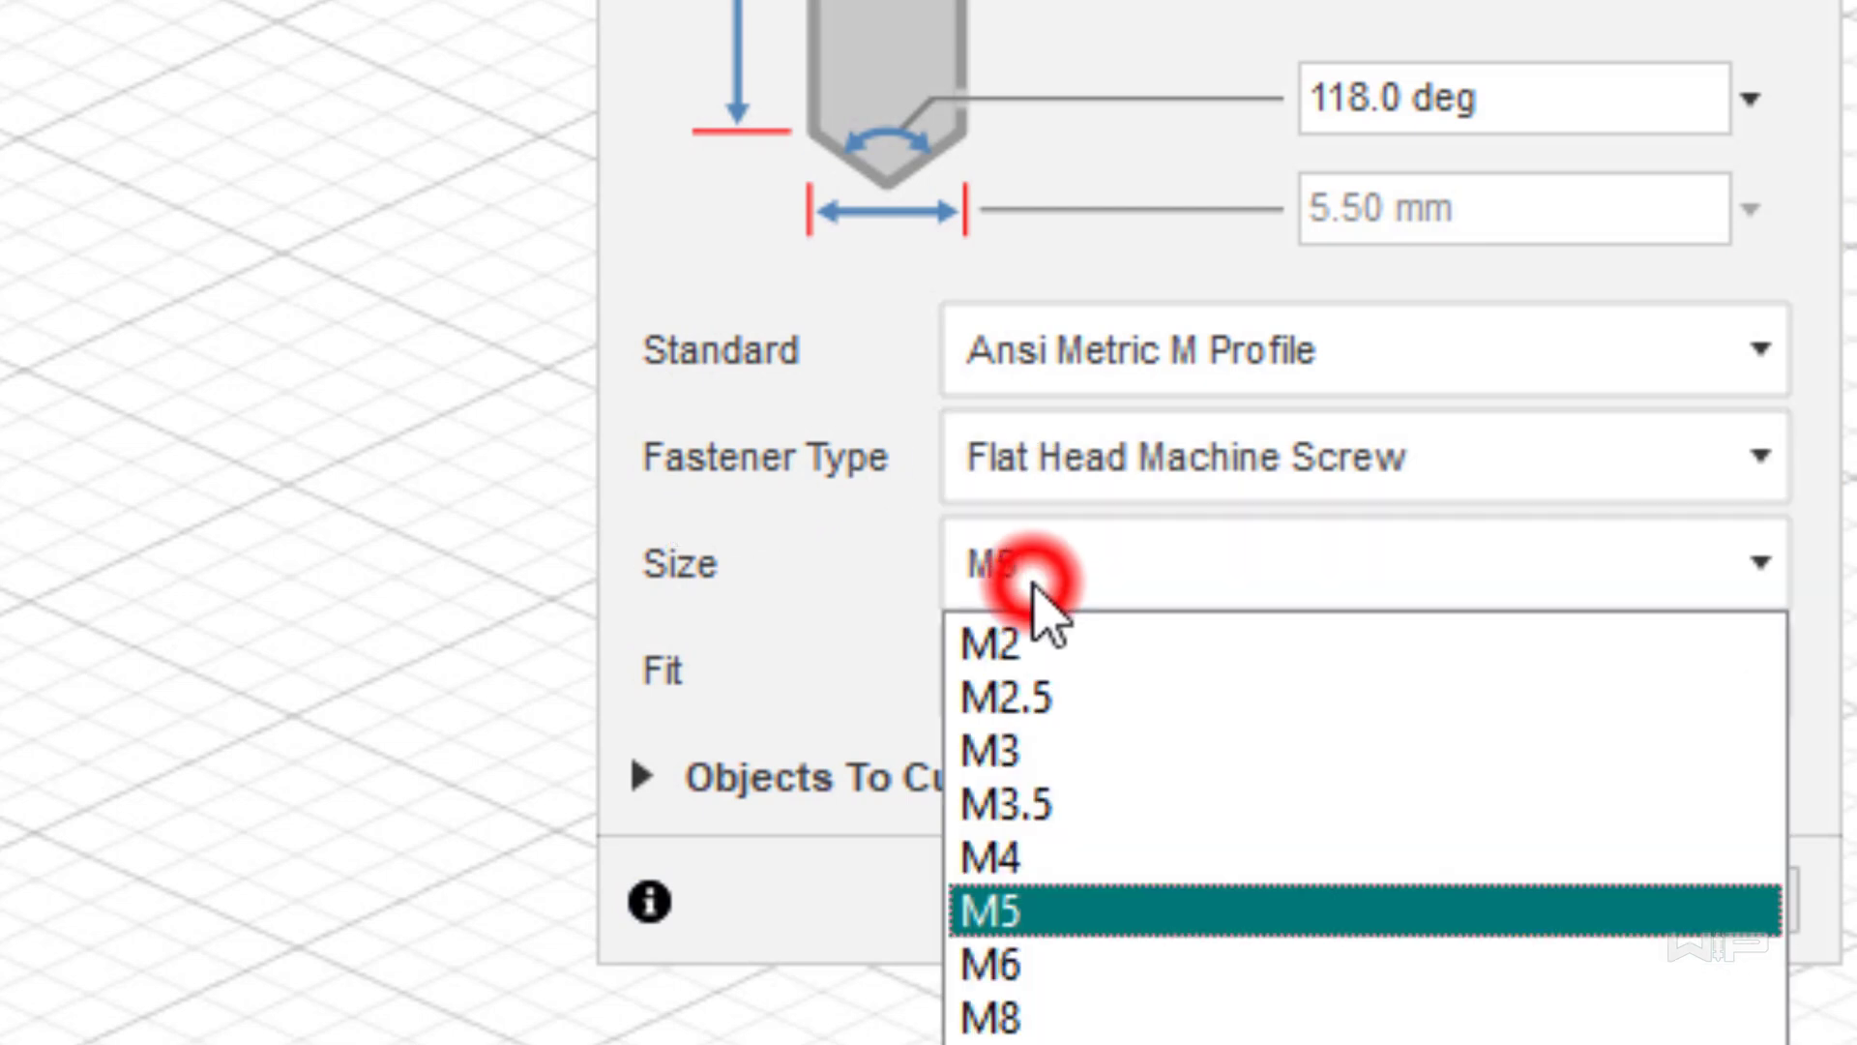
click(1114, 914)
click(1095, 657)
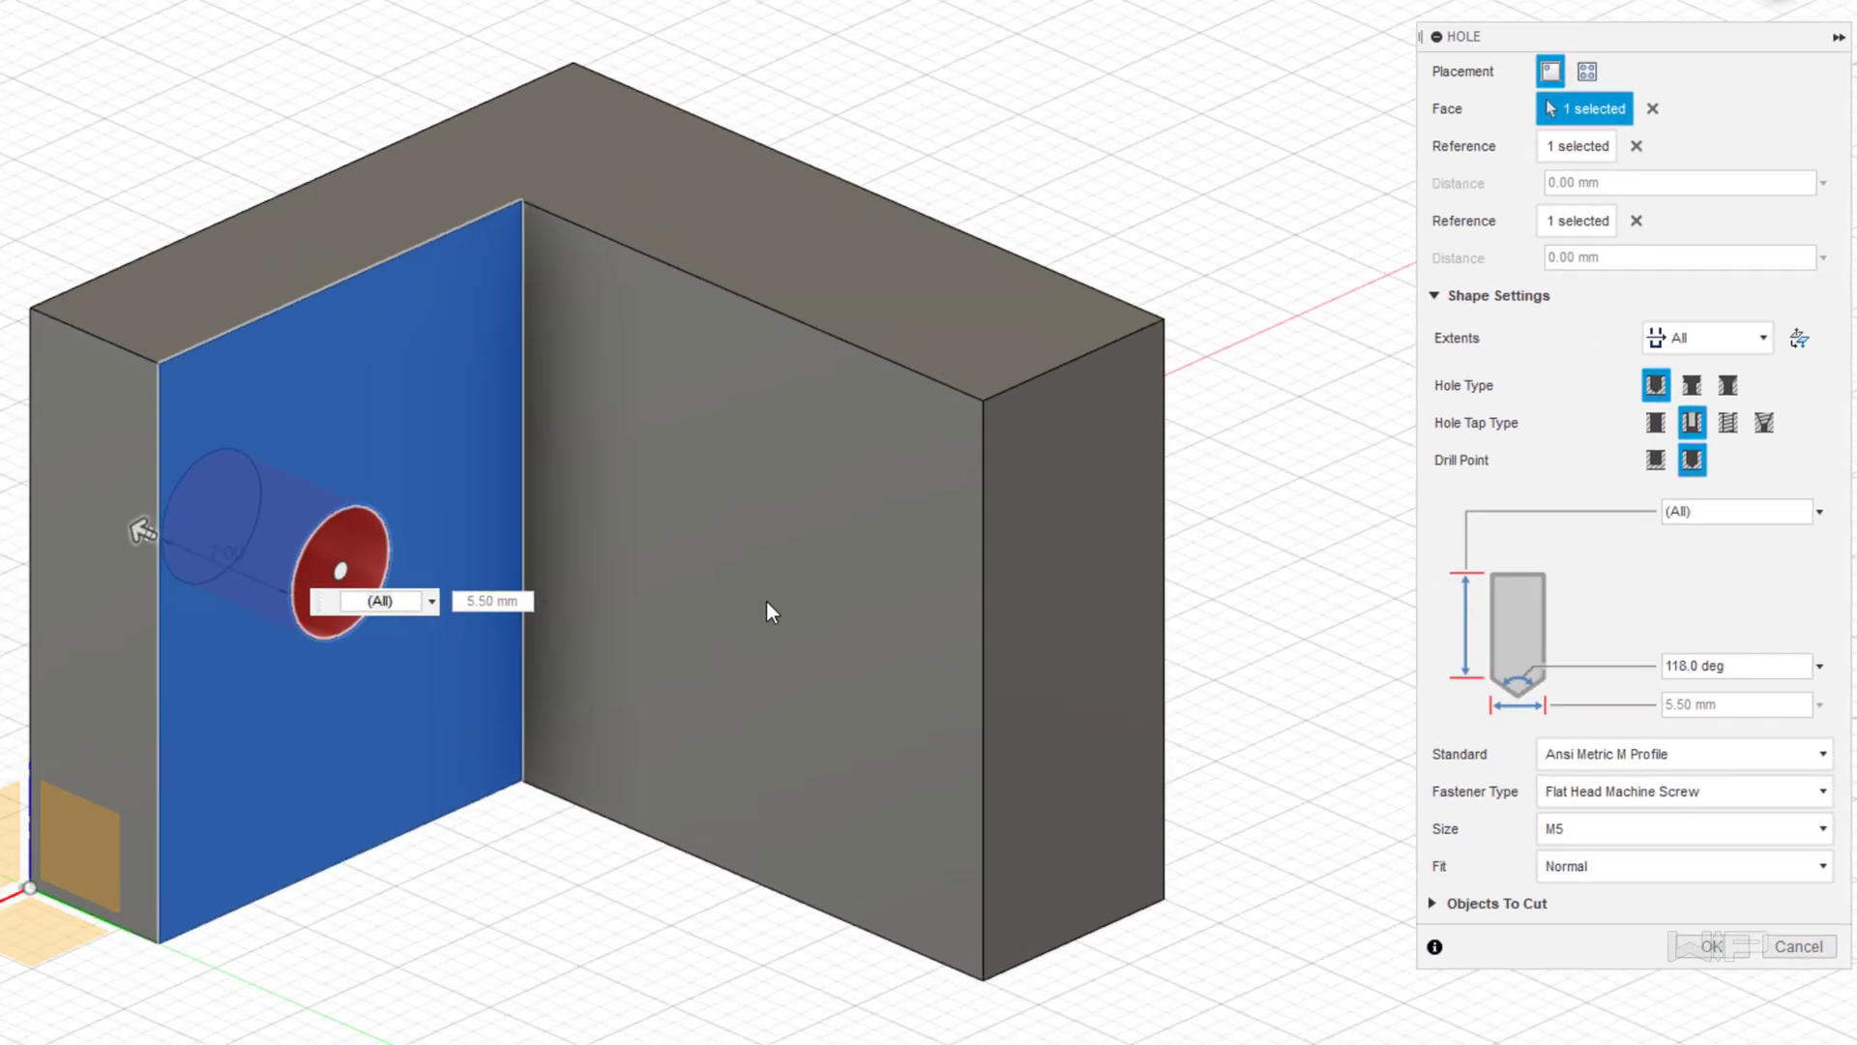
click(1433, 903)
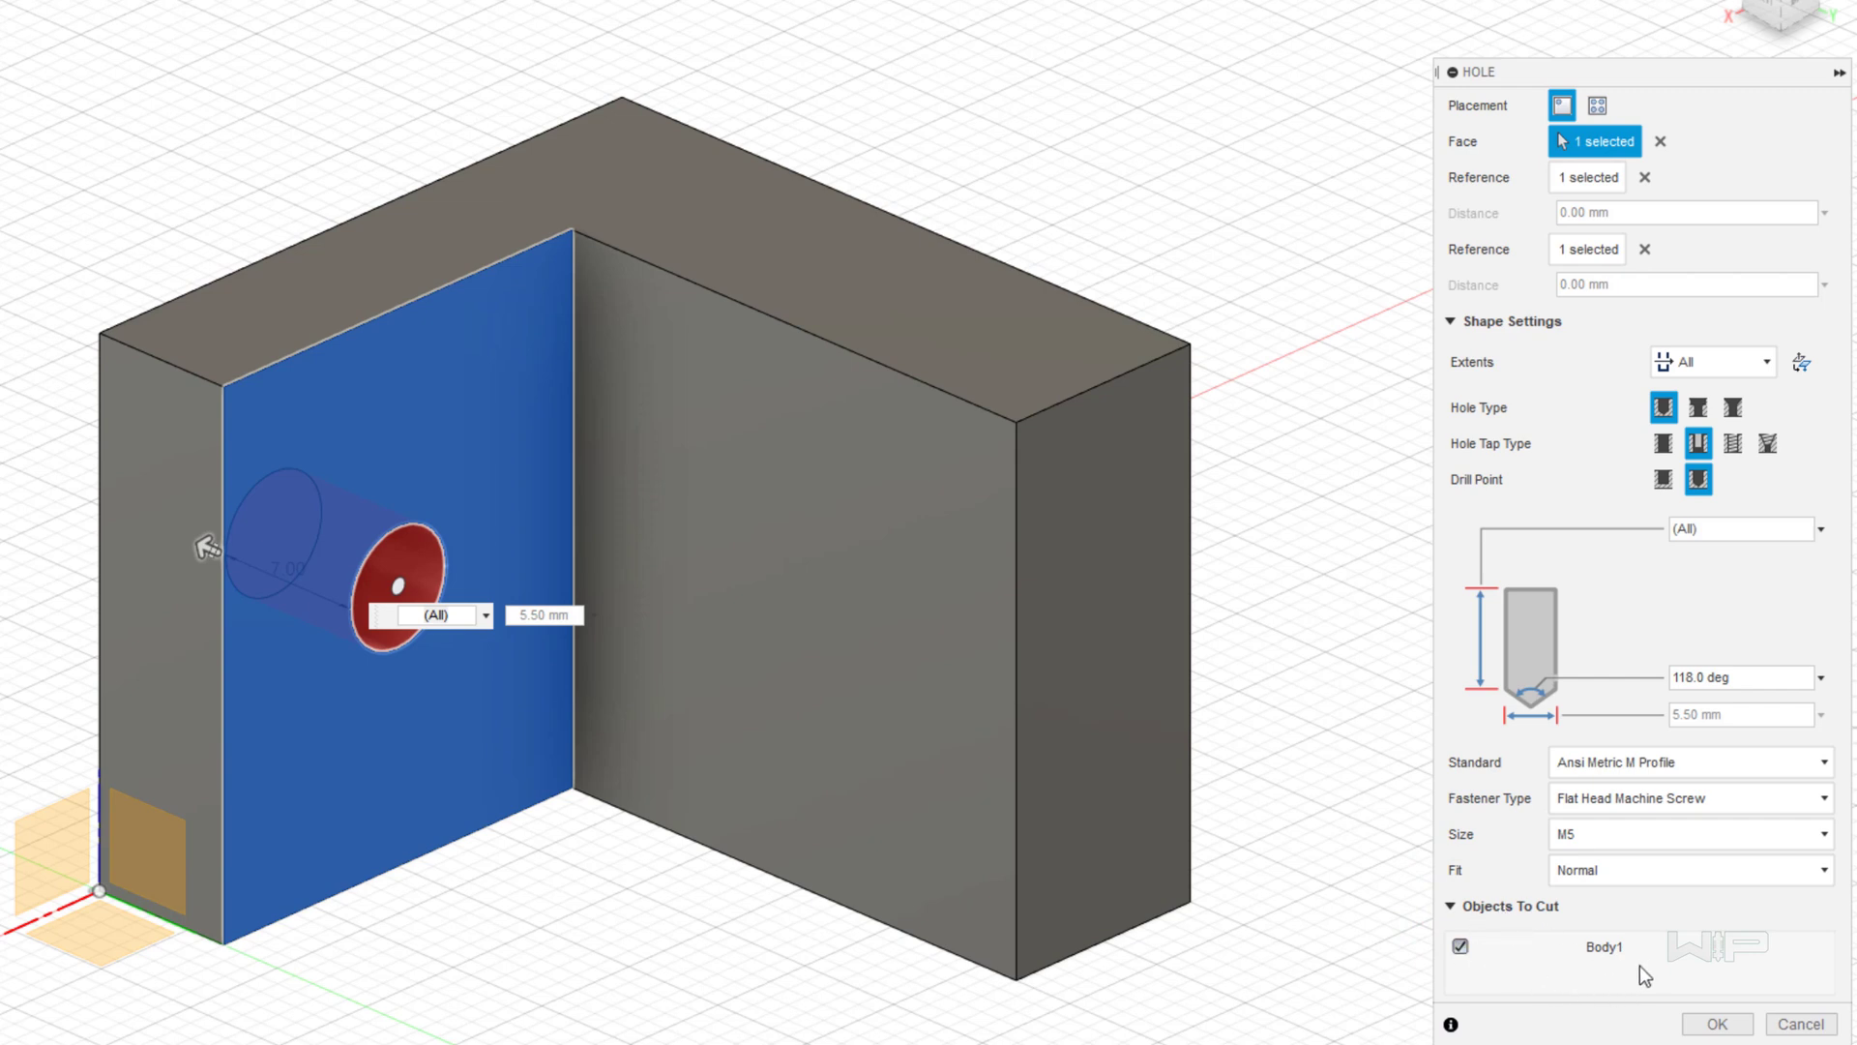
click(1717, 1018)
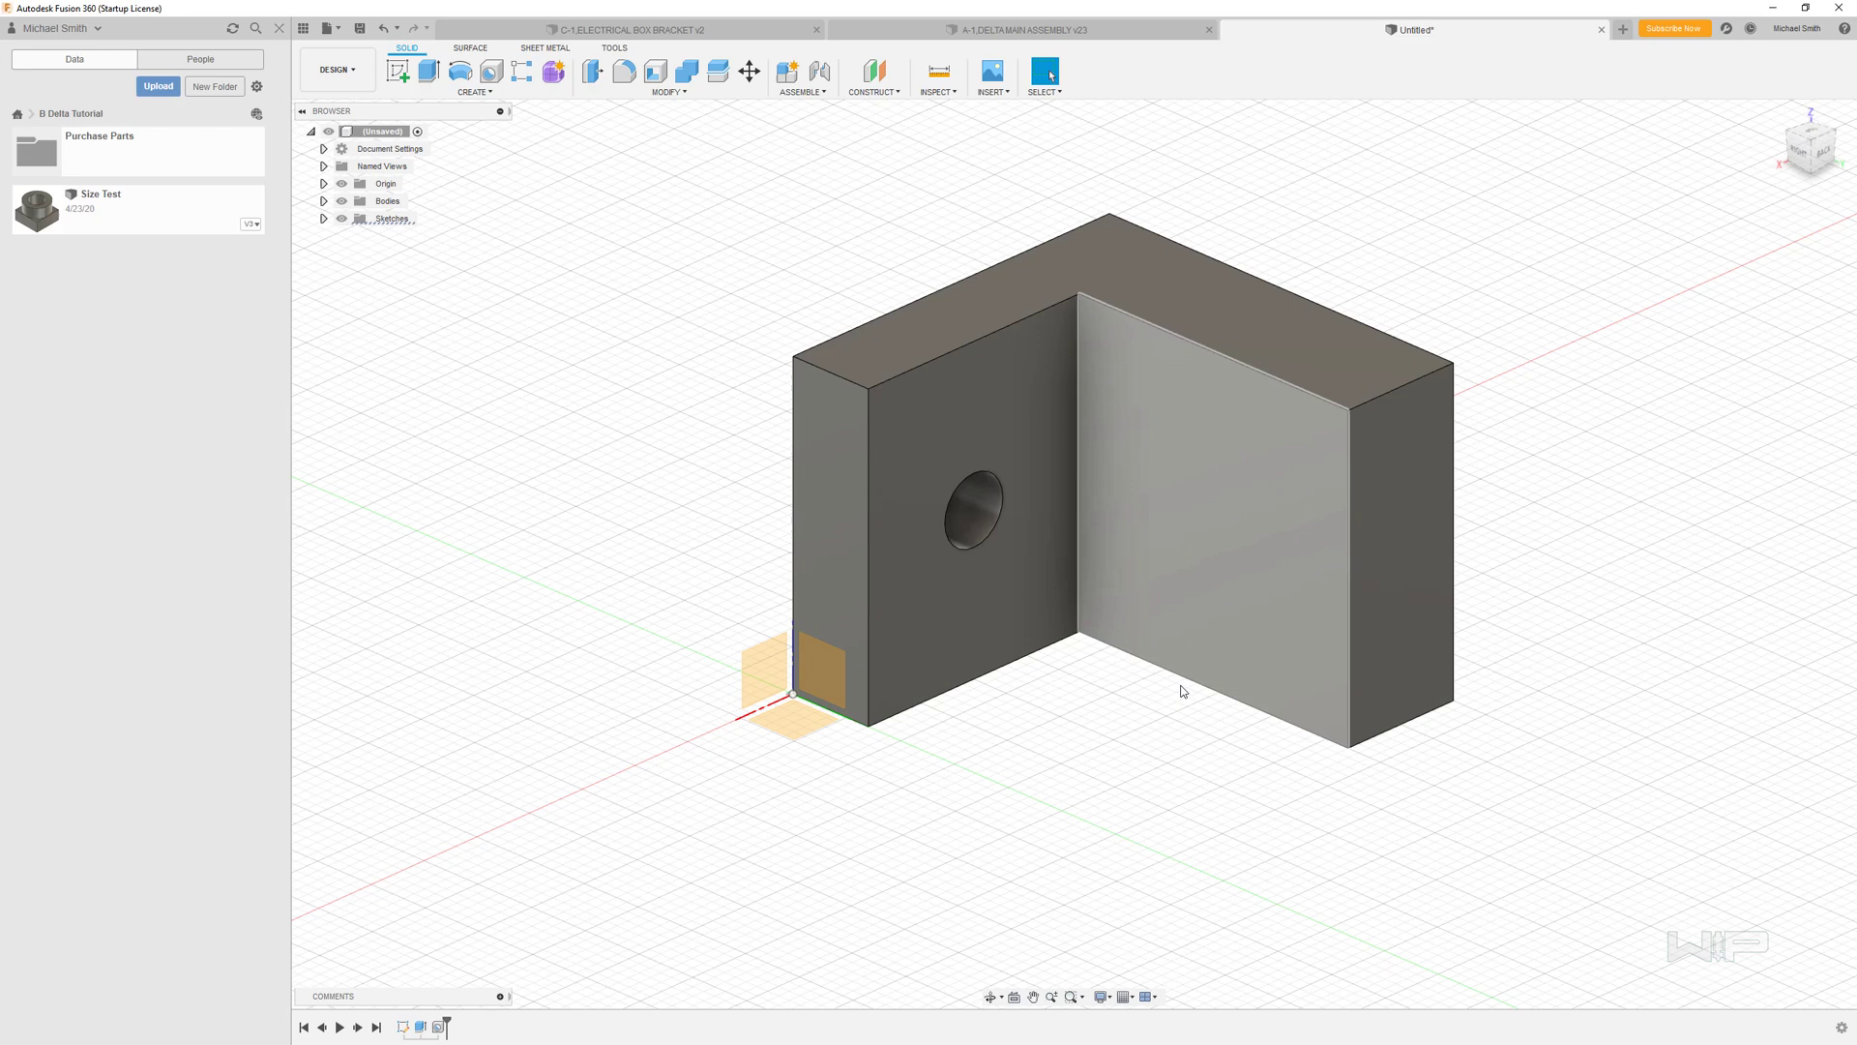
- Sketch on the top face a 7.5 mm line inward from the top edge's midpoint
click(1179, 740)
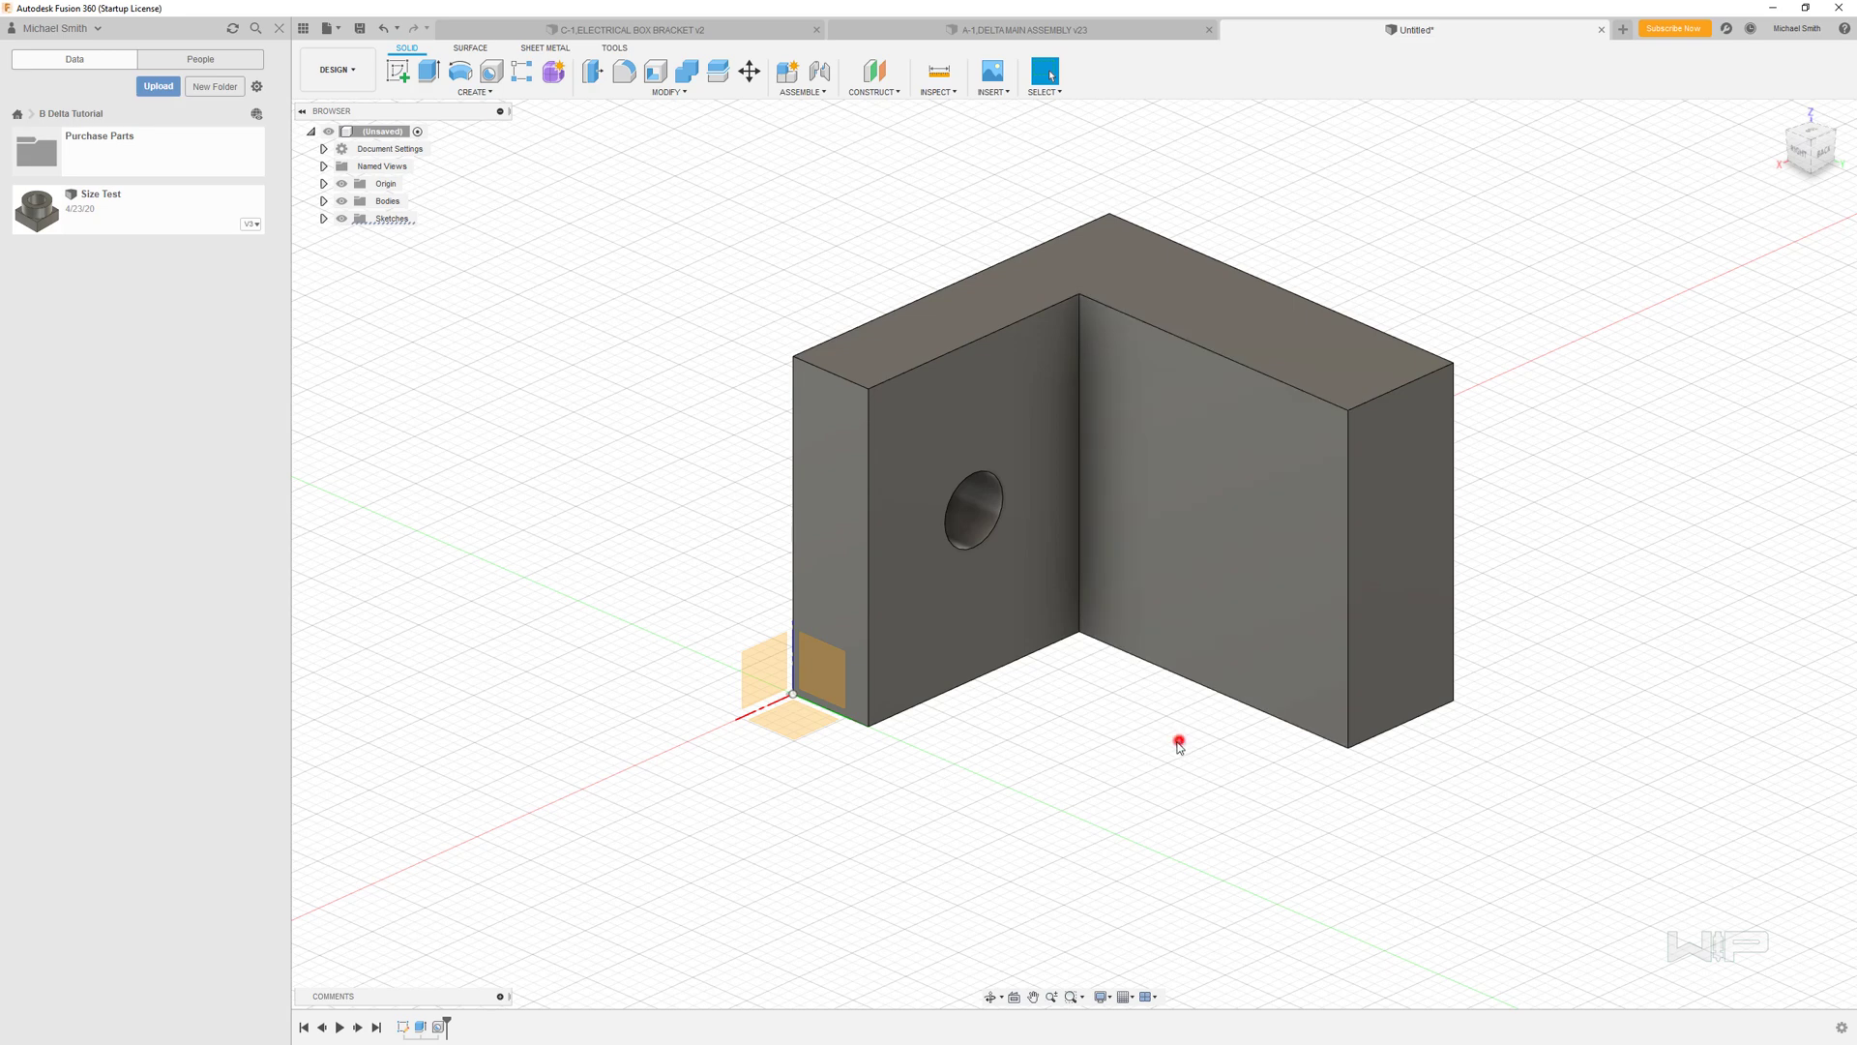
click(397, 71)
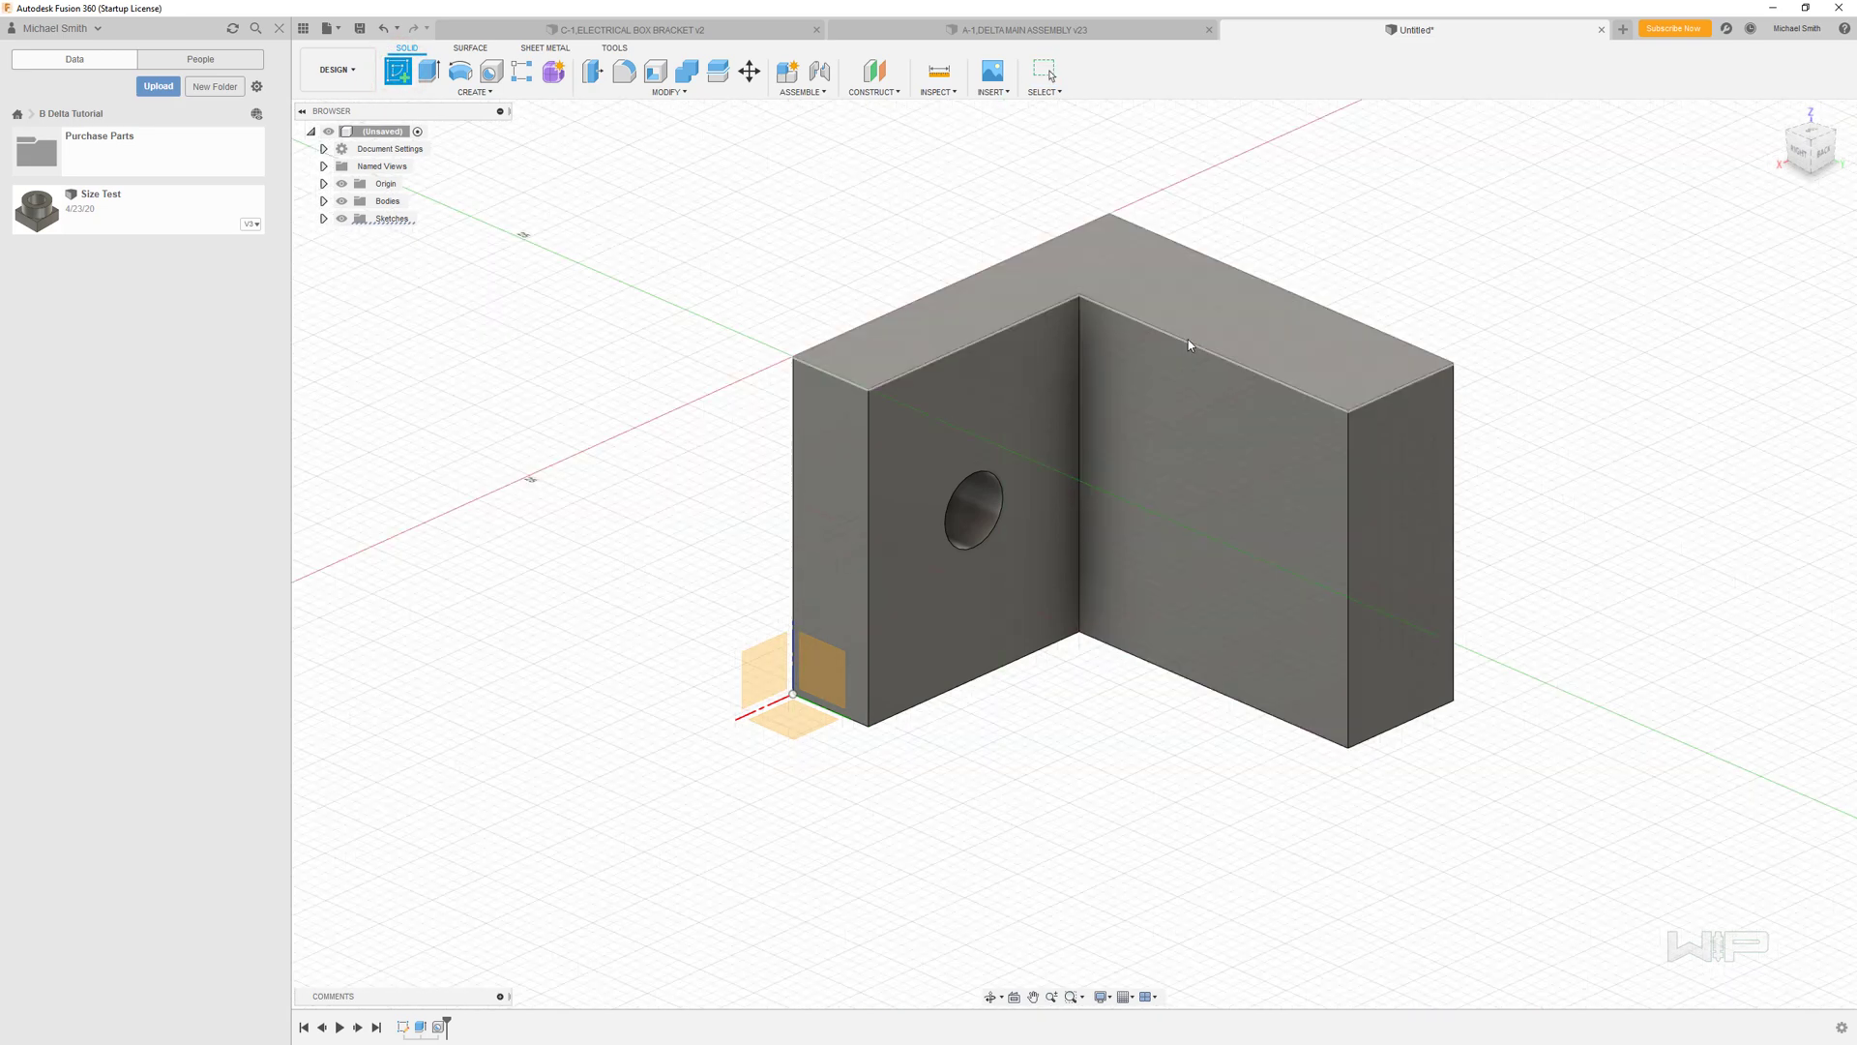
click(1328, 346)
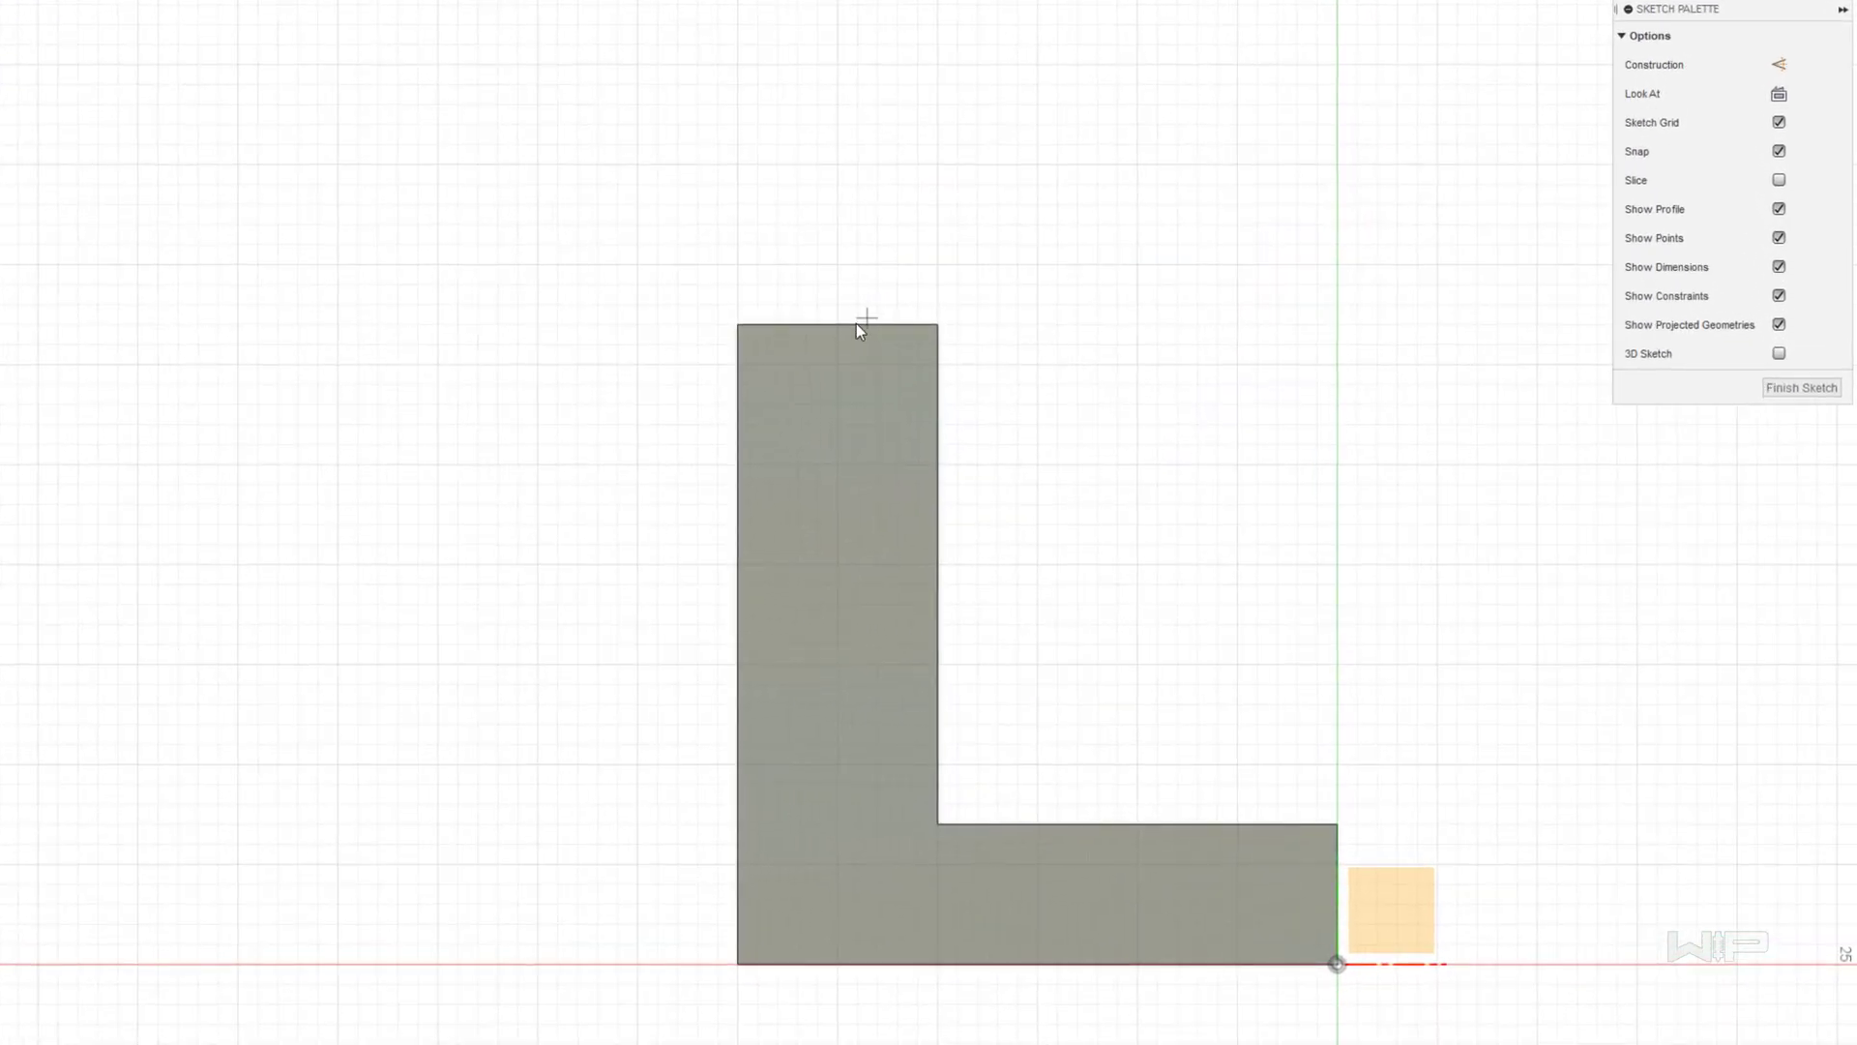
click(835, 327)
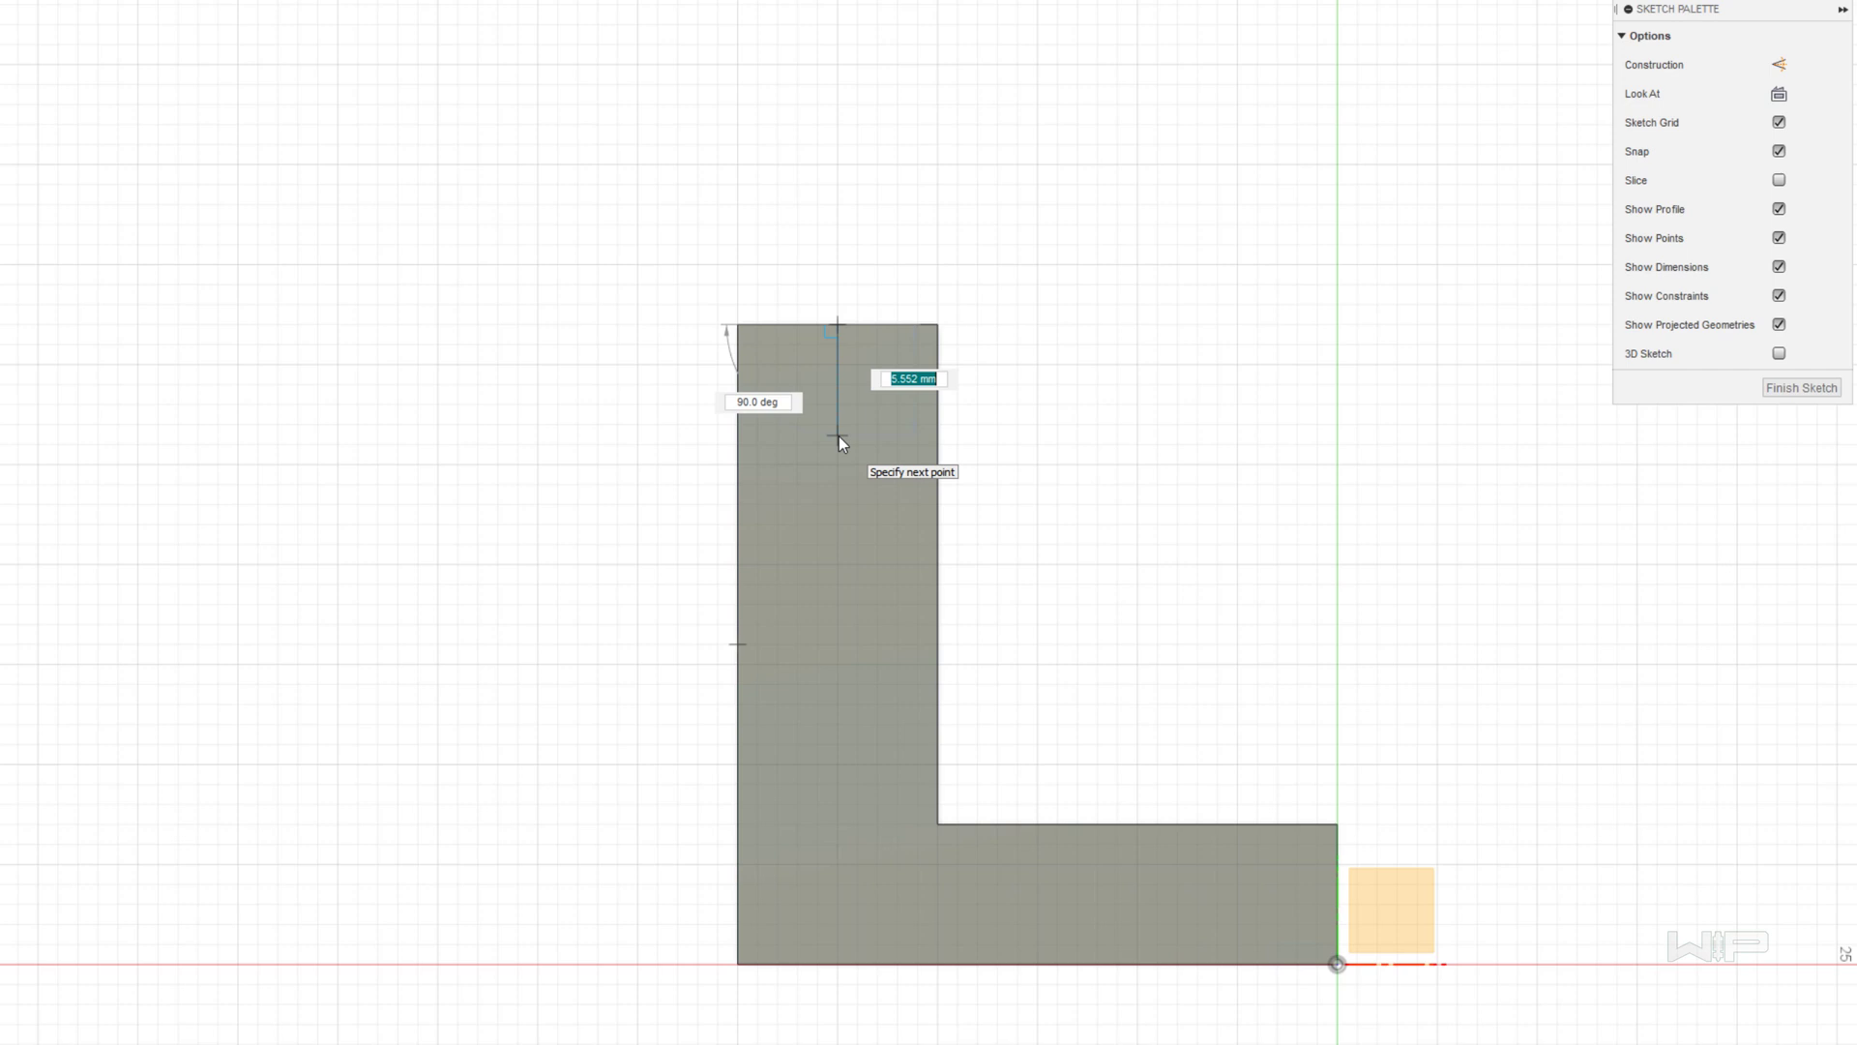
text(7)
key(Tab)
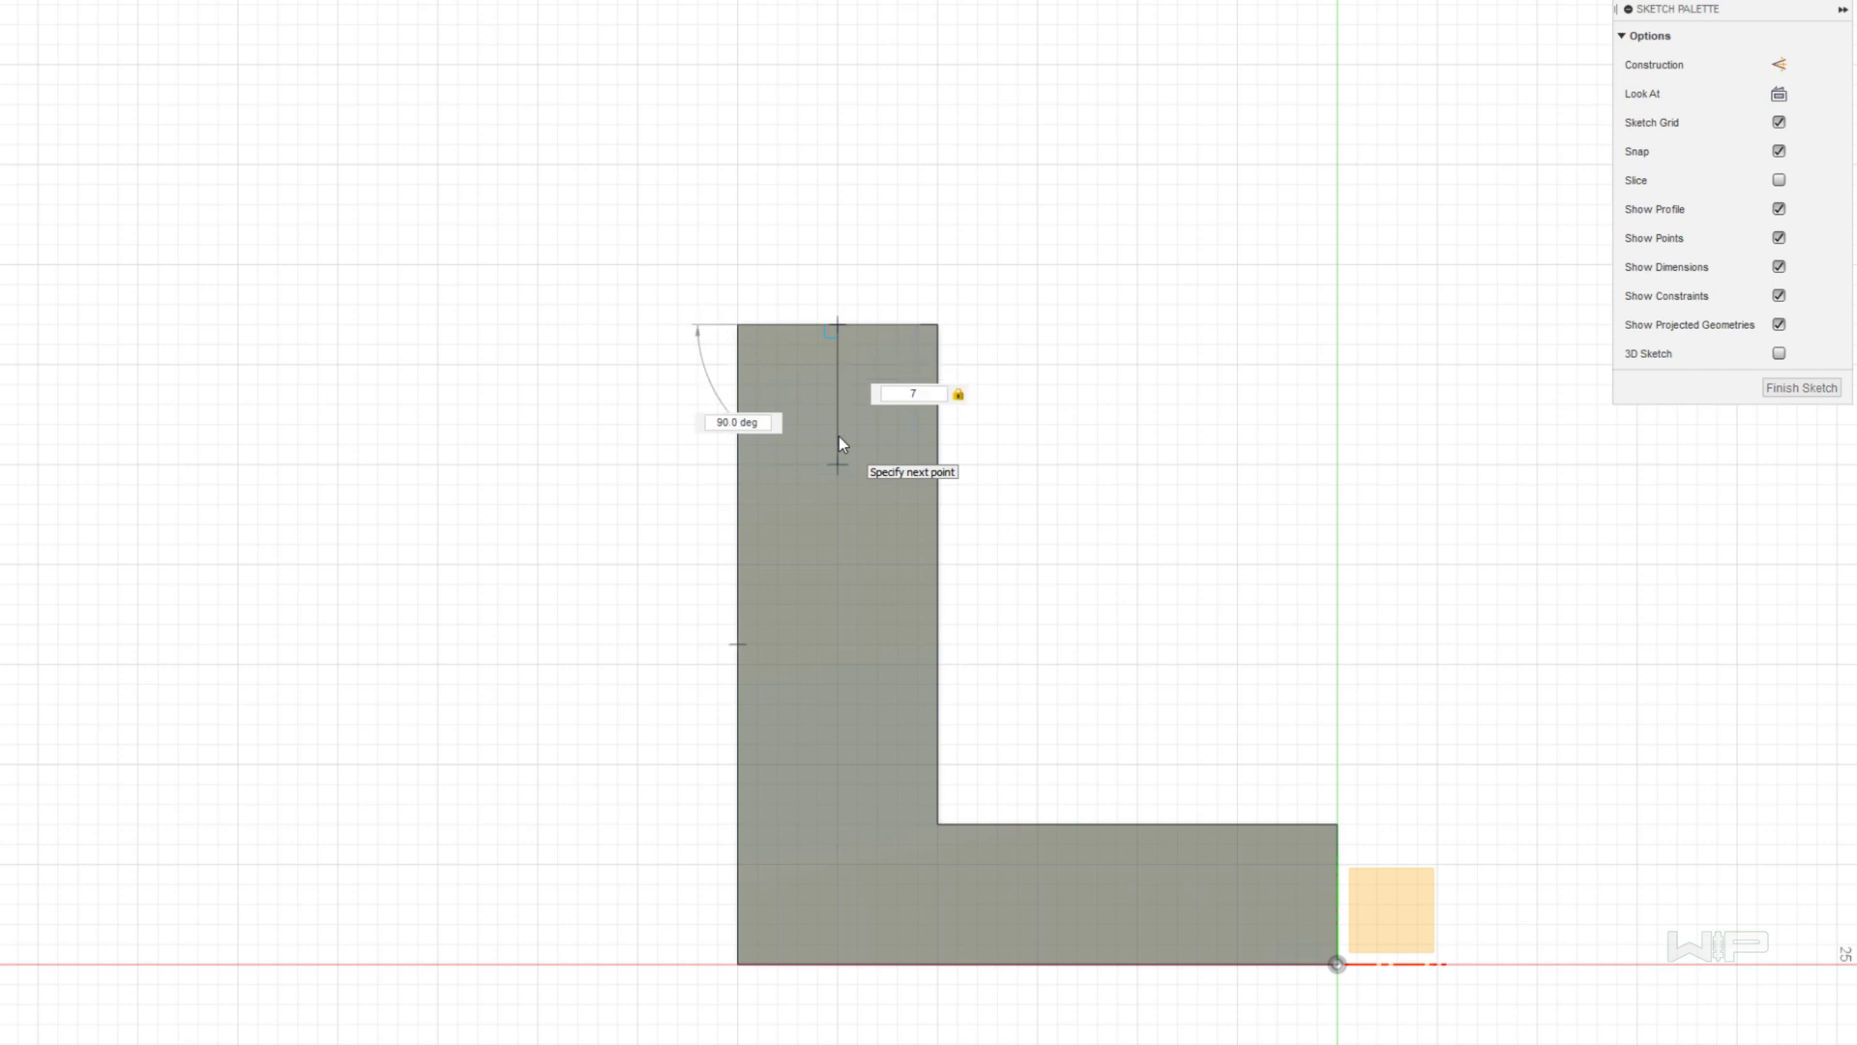
text(.5)
key(Tab)
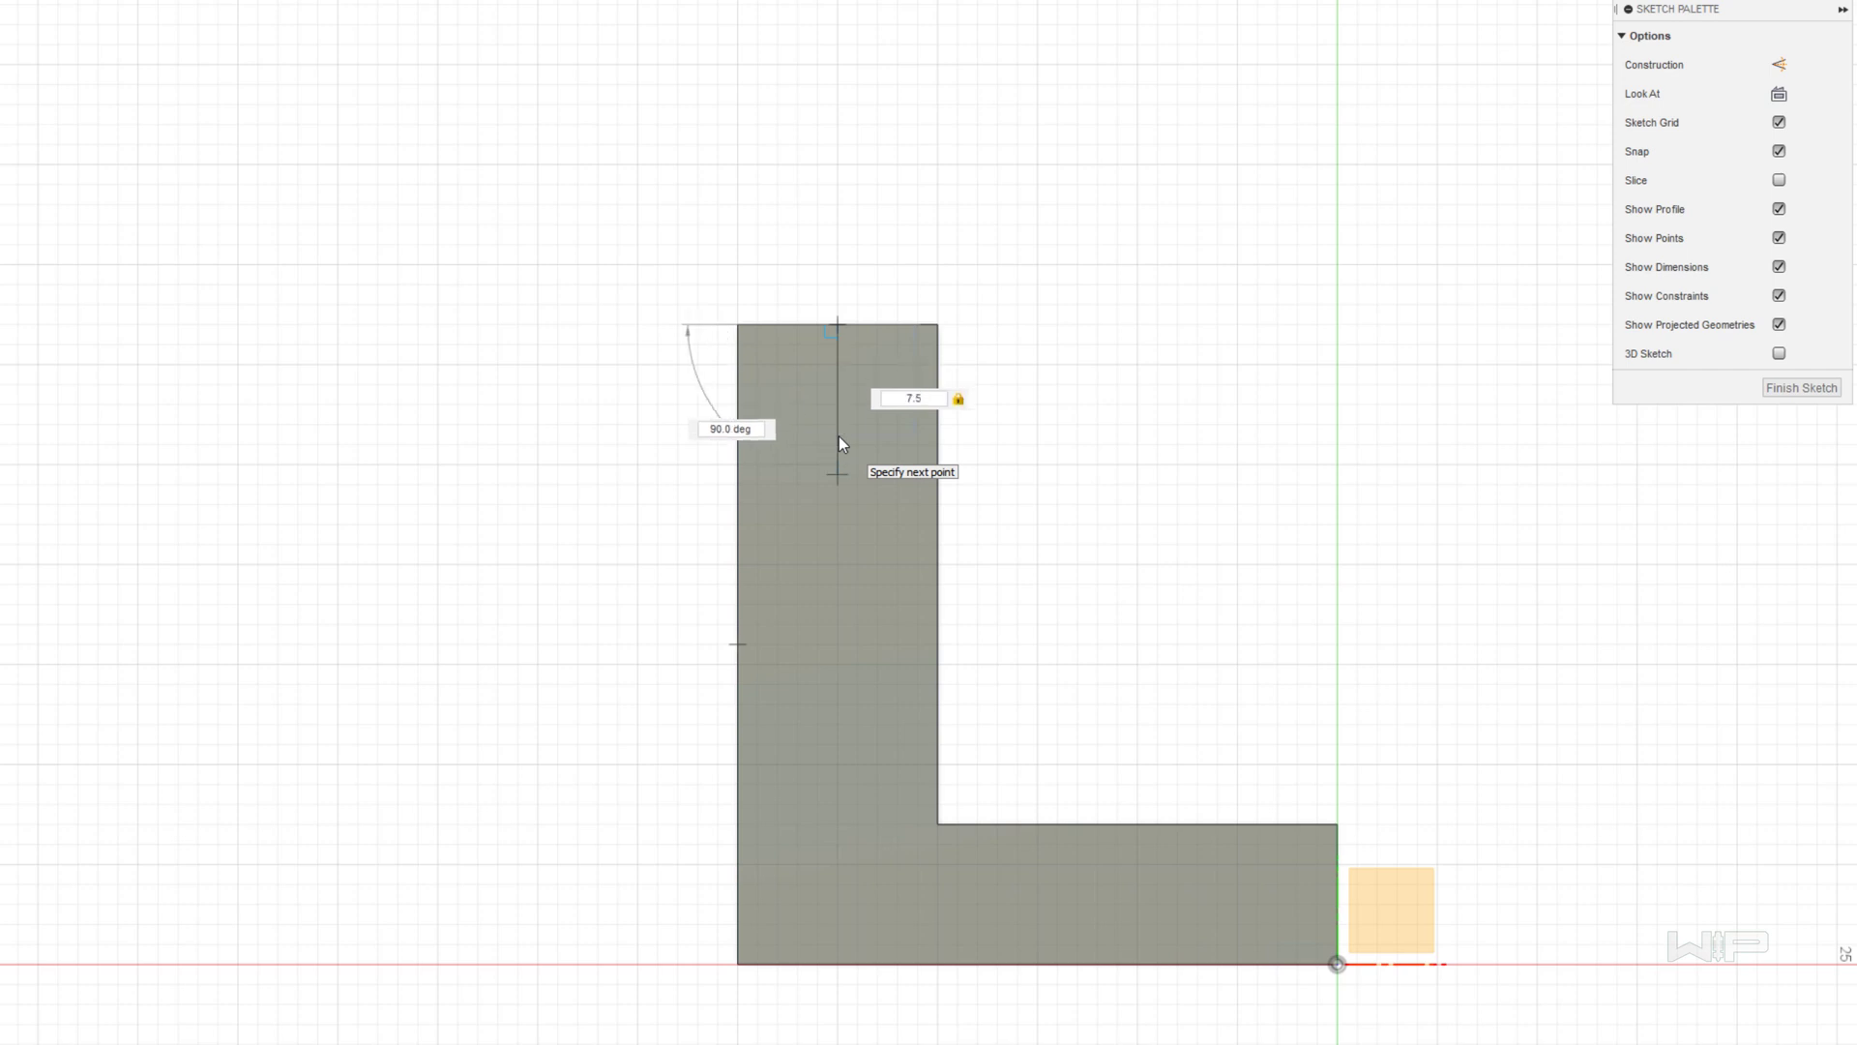
key(Return)
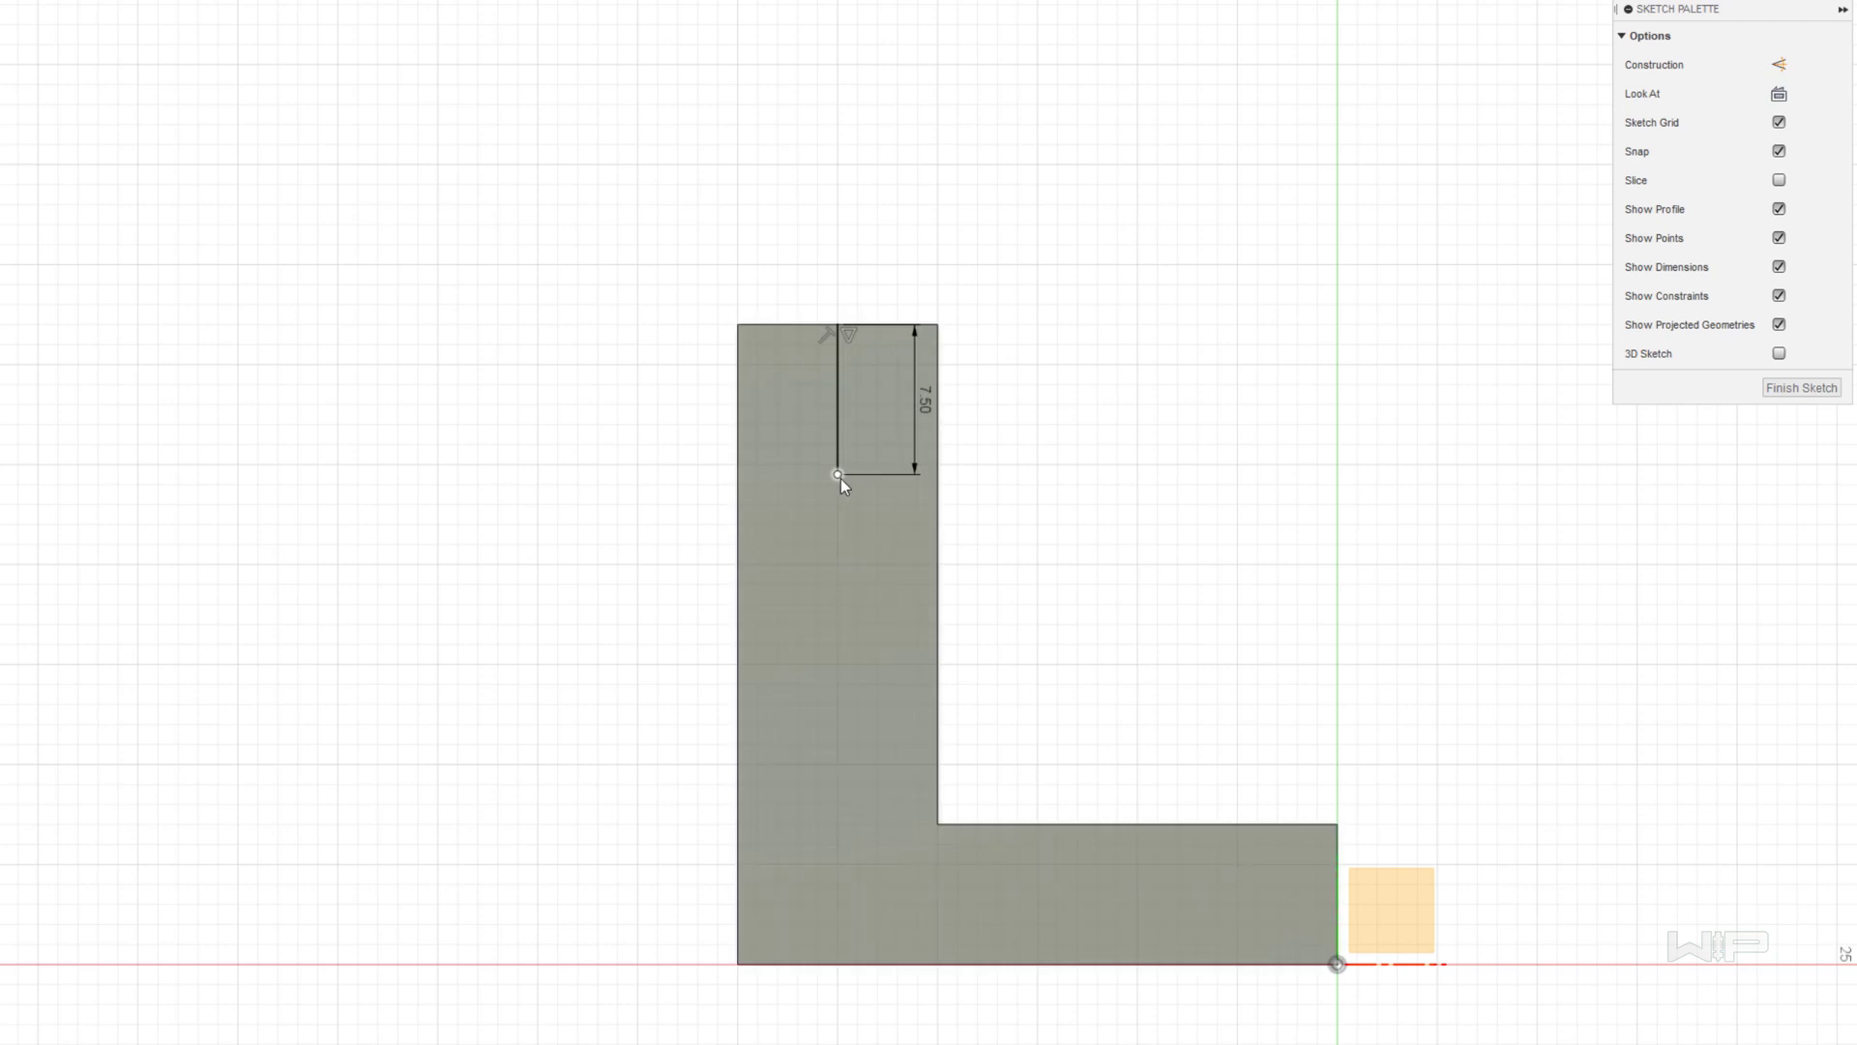
- Delete the extra line segment below the 7.5 mm line and finish the sketch
click(838, 475)
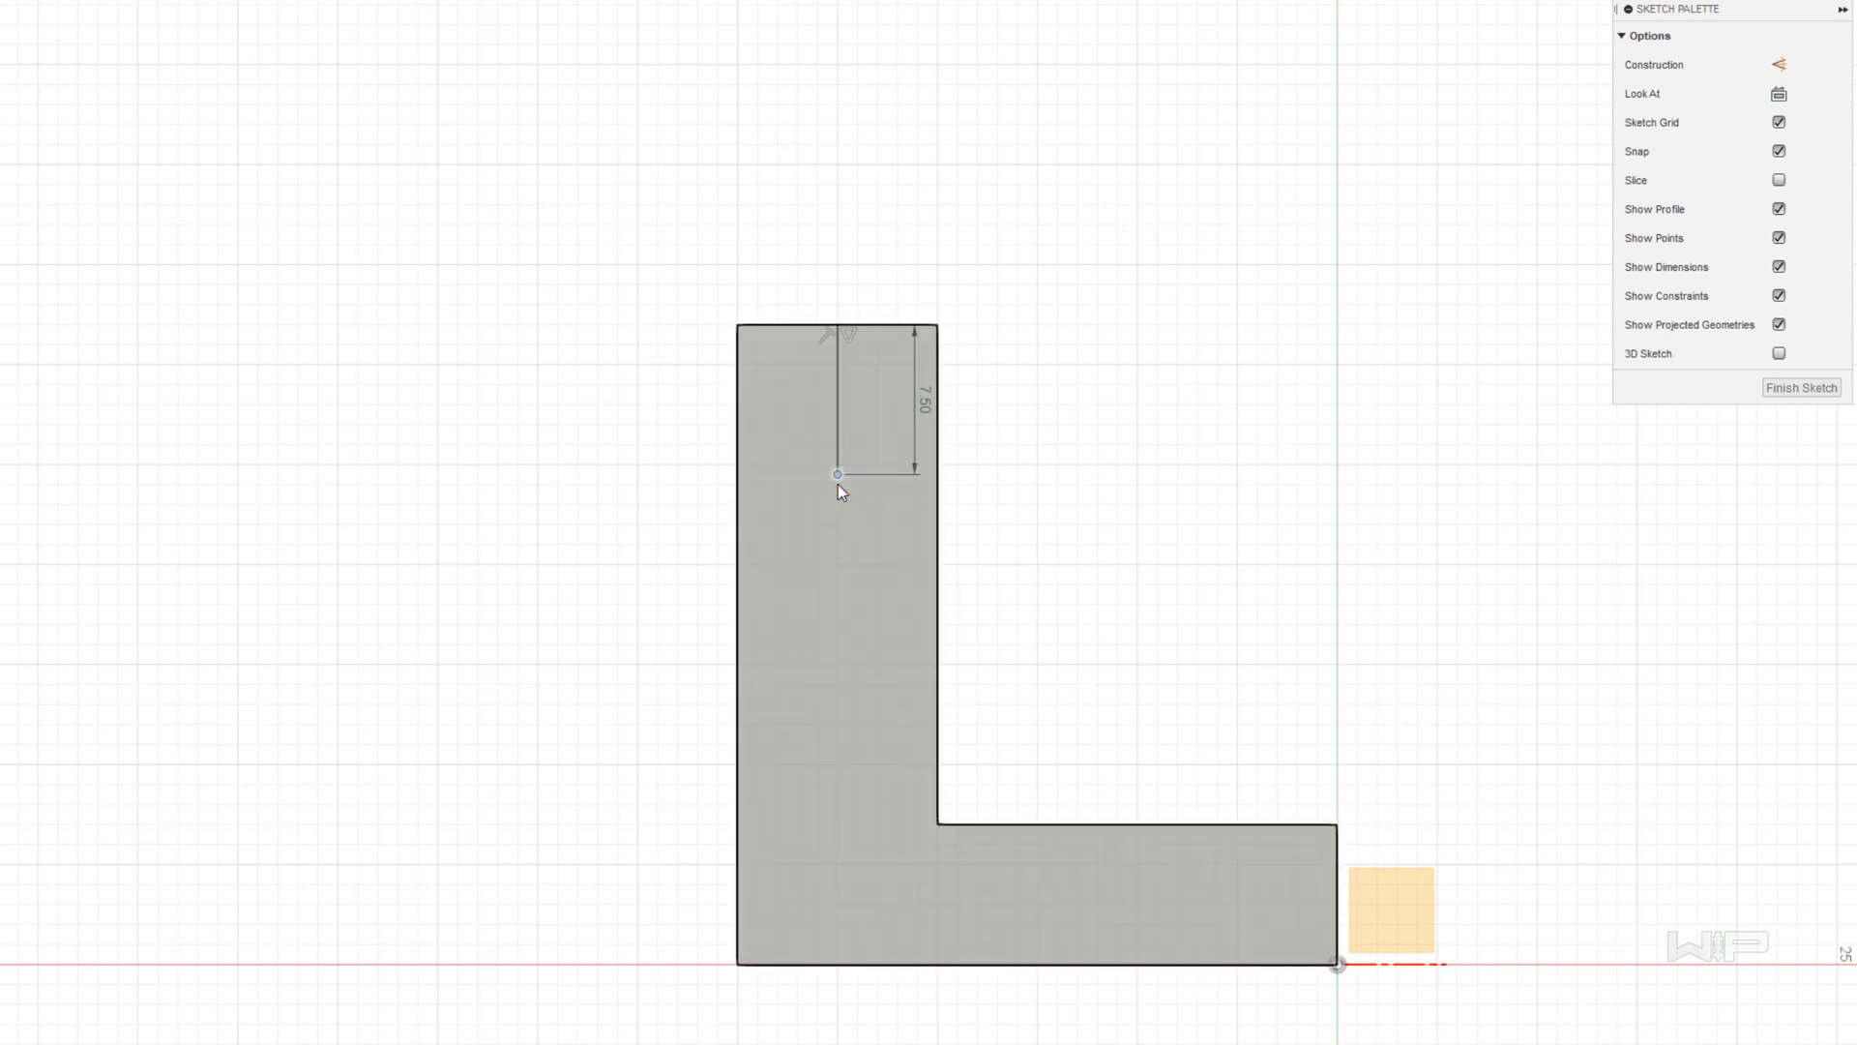
key(Escape)
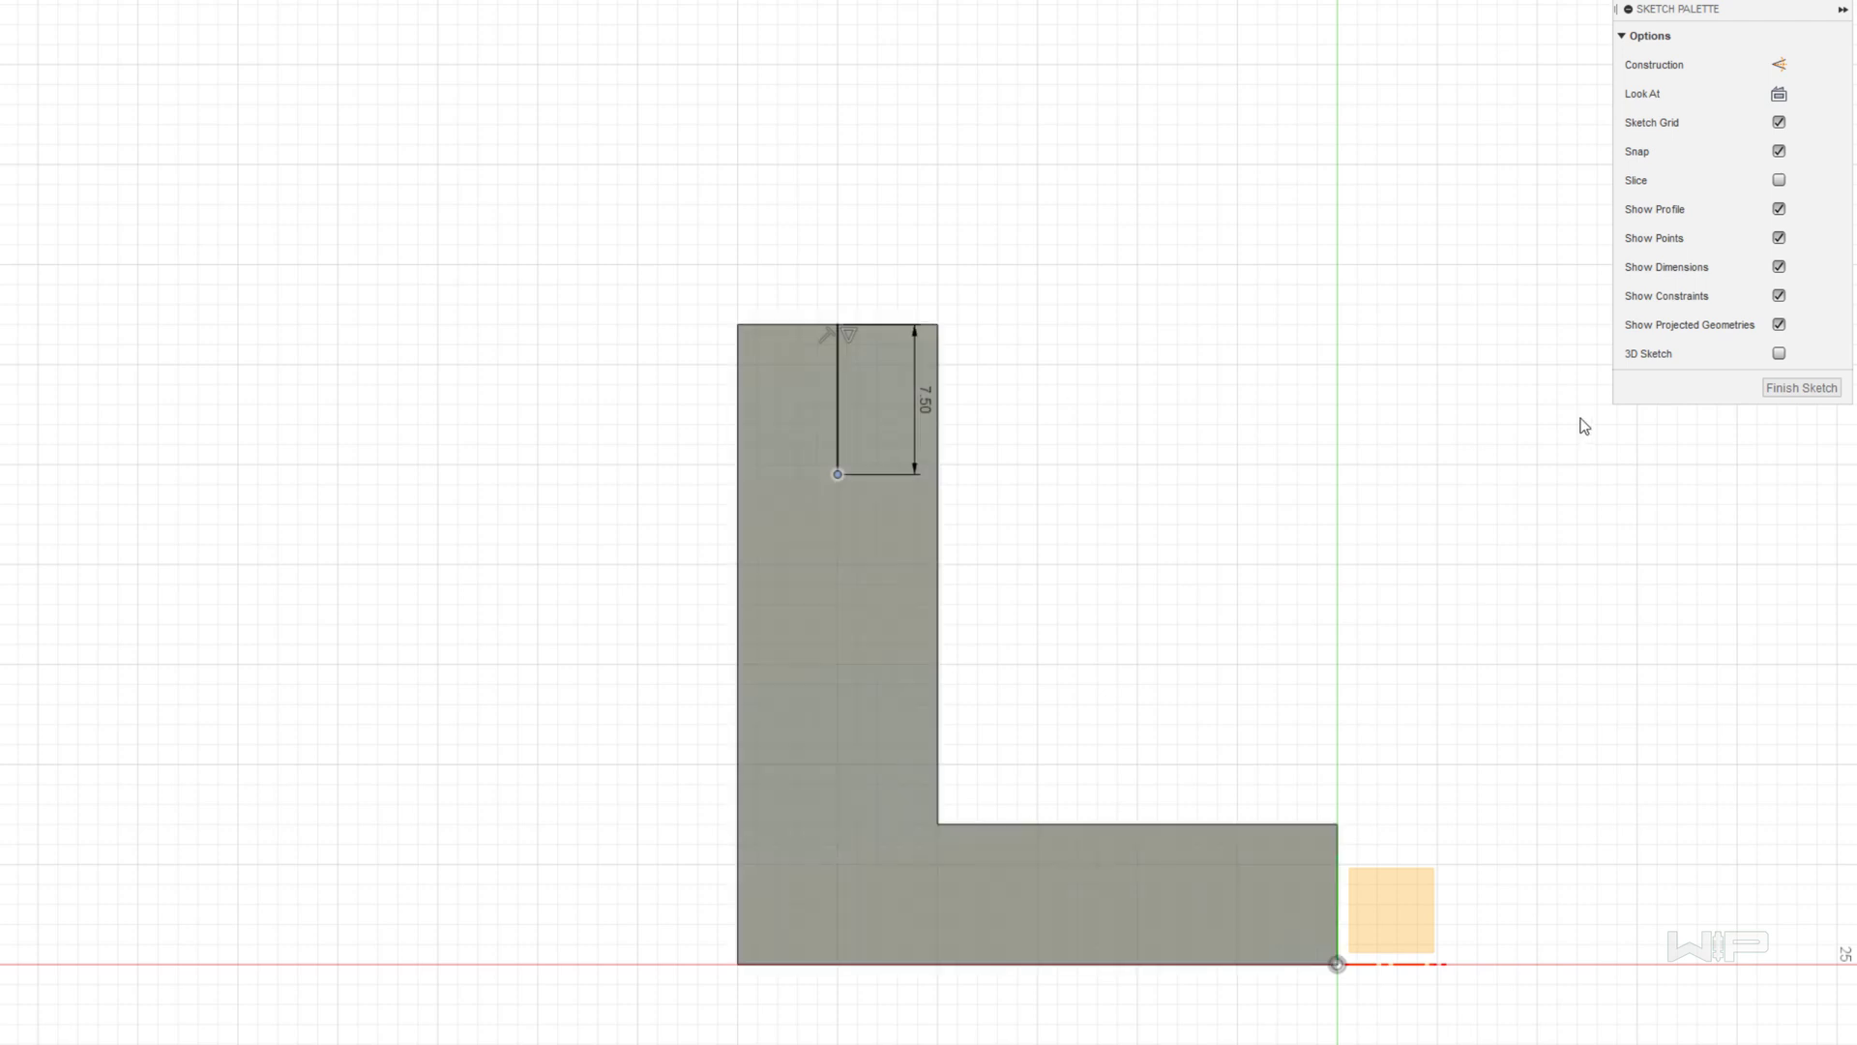
click(1198, 488)
click(838, 475)
click(838, 584)
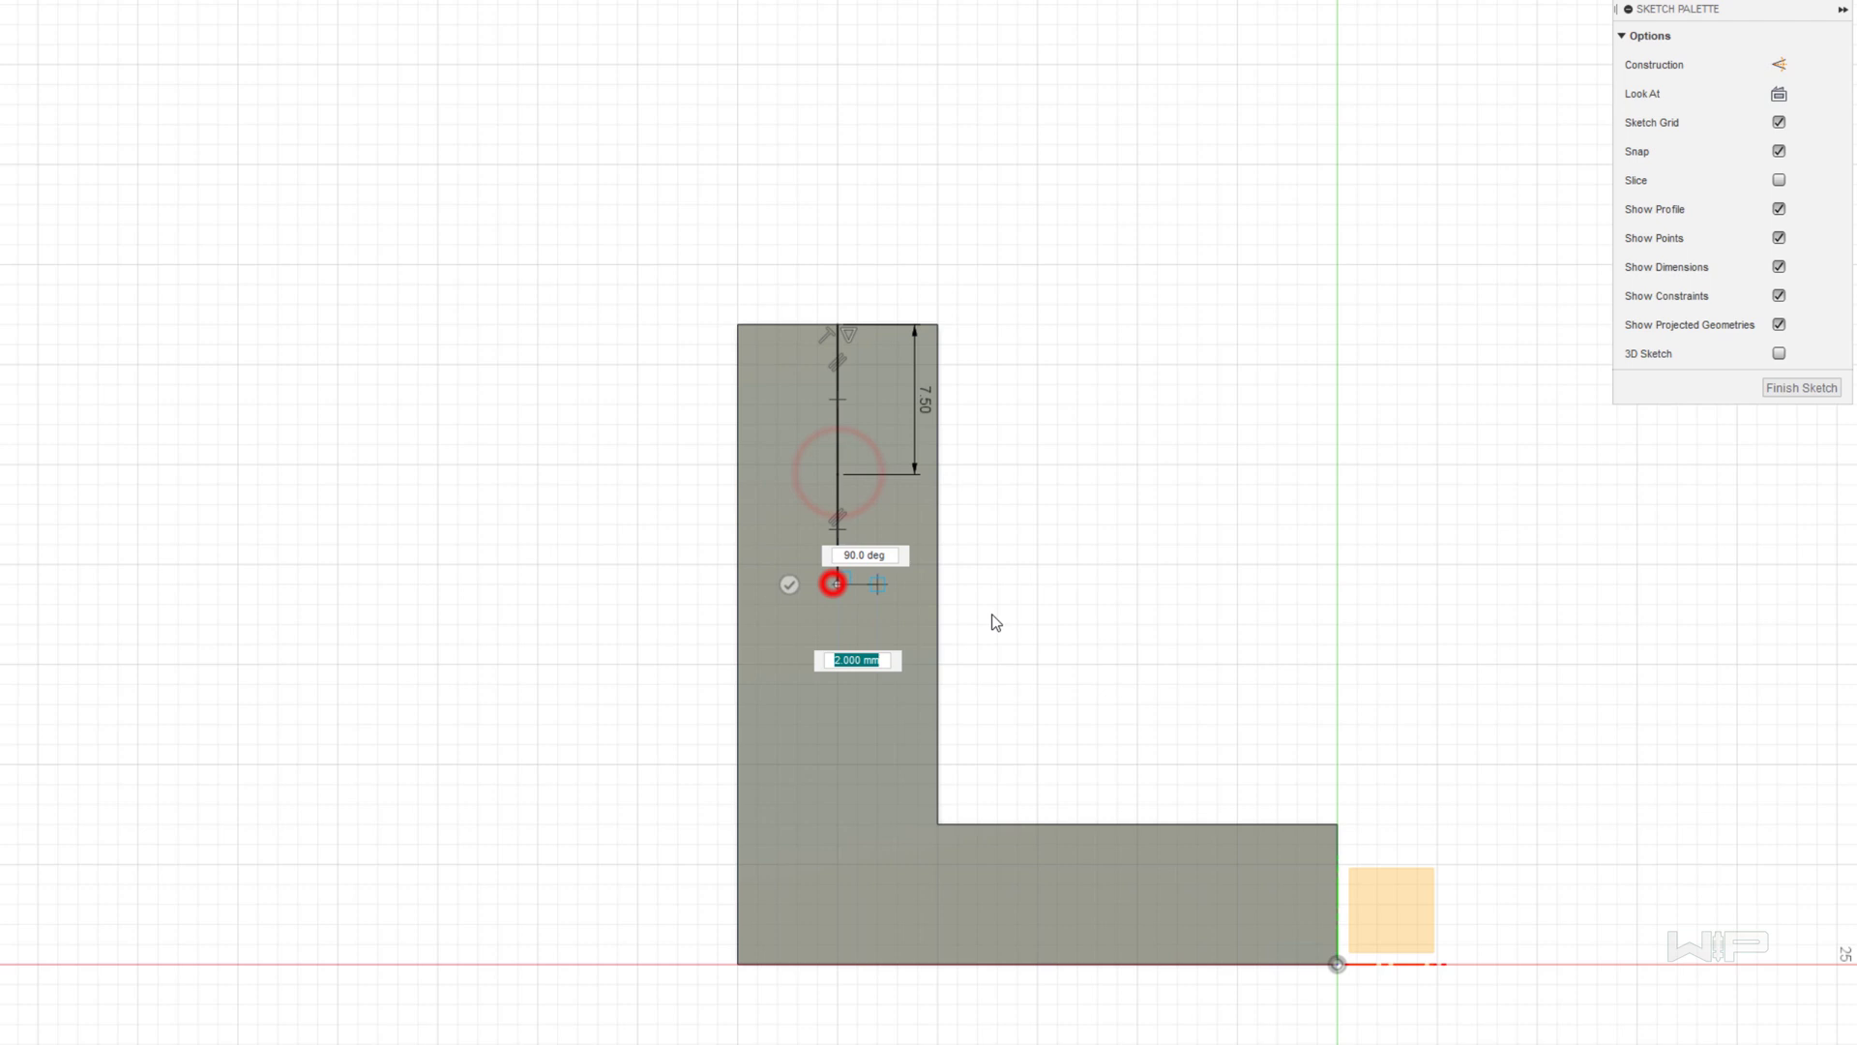
click(838, 474)
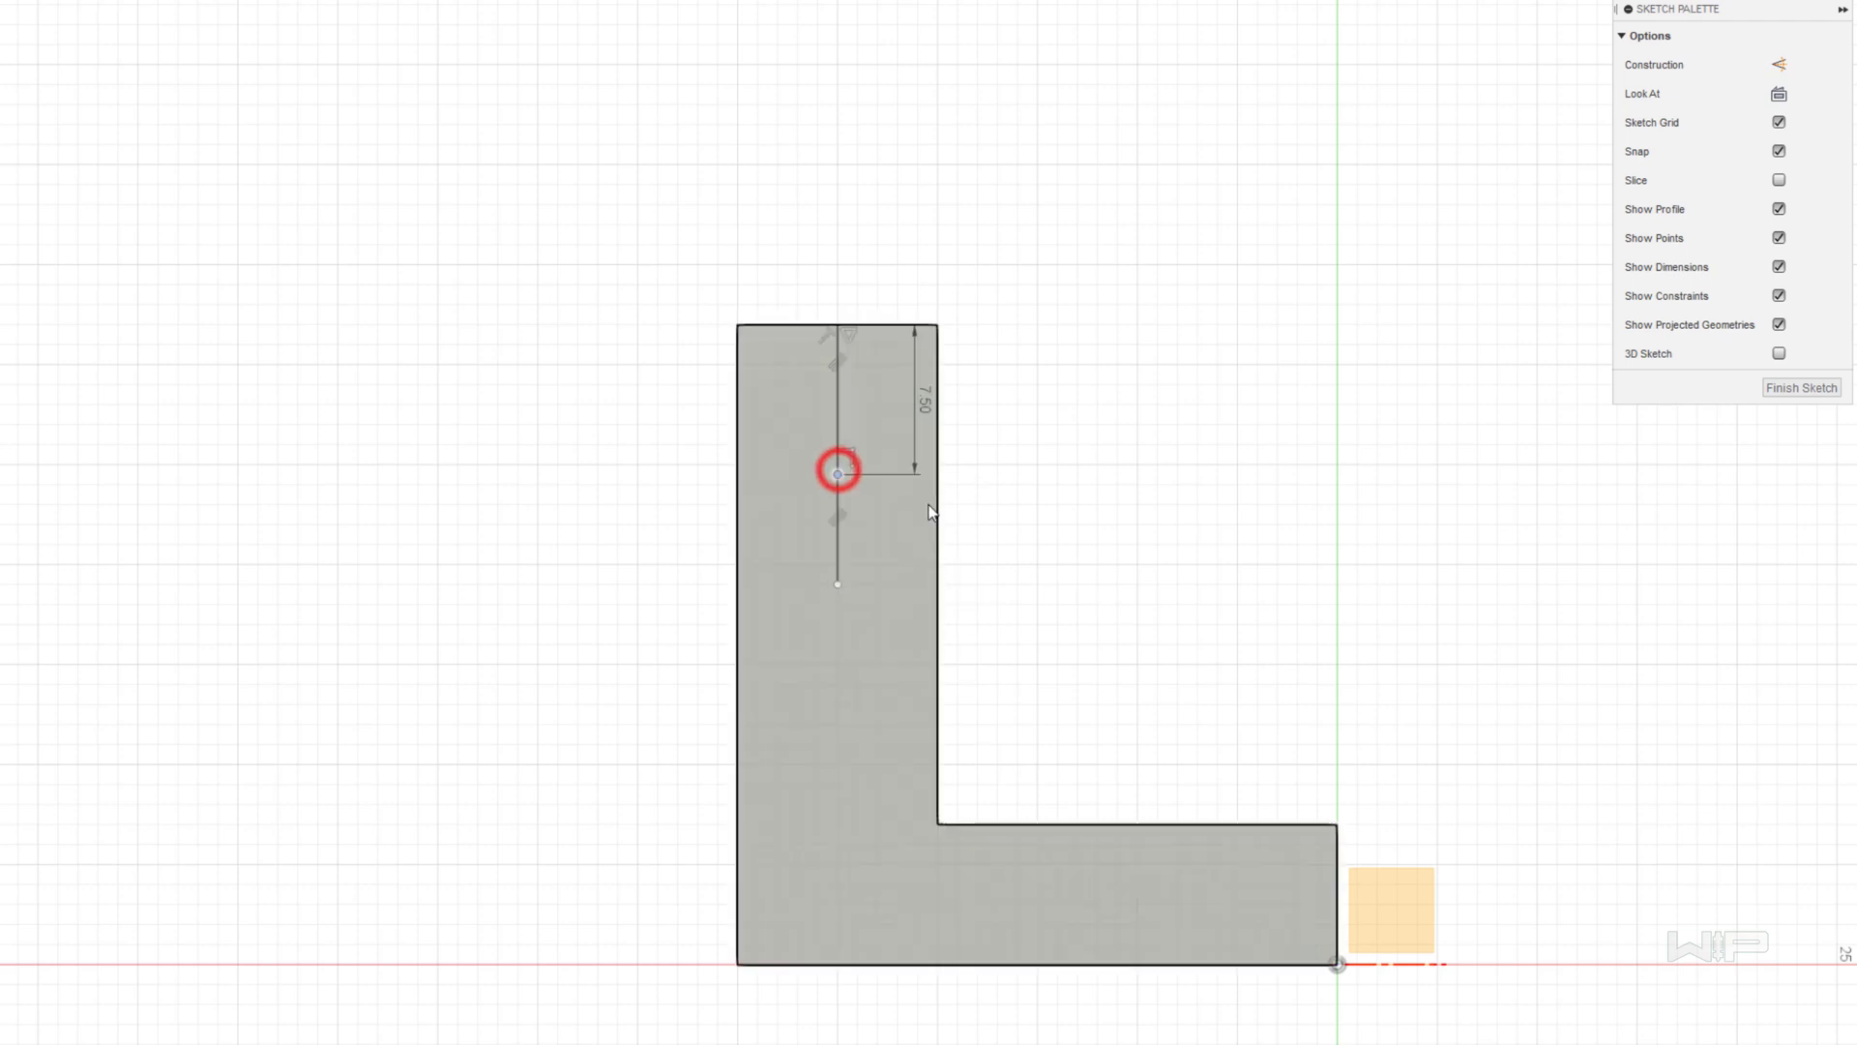
click(838, 543)
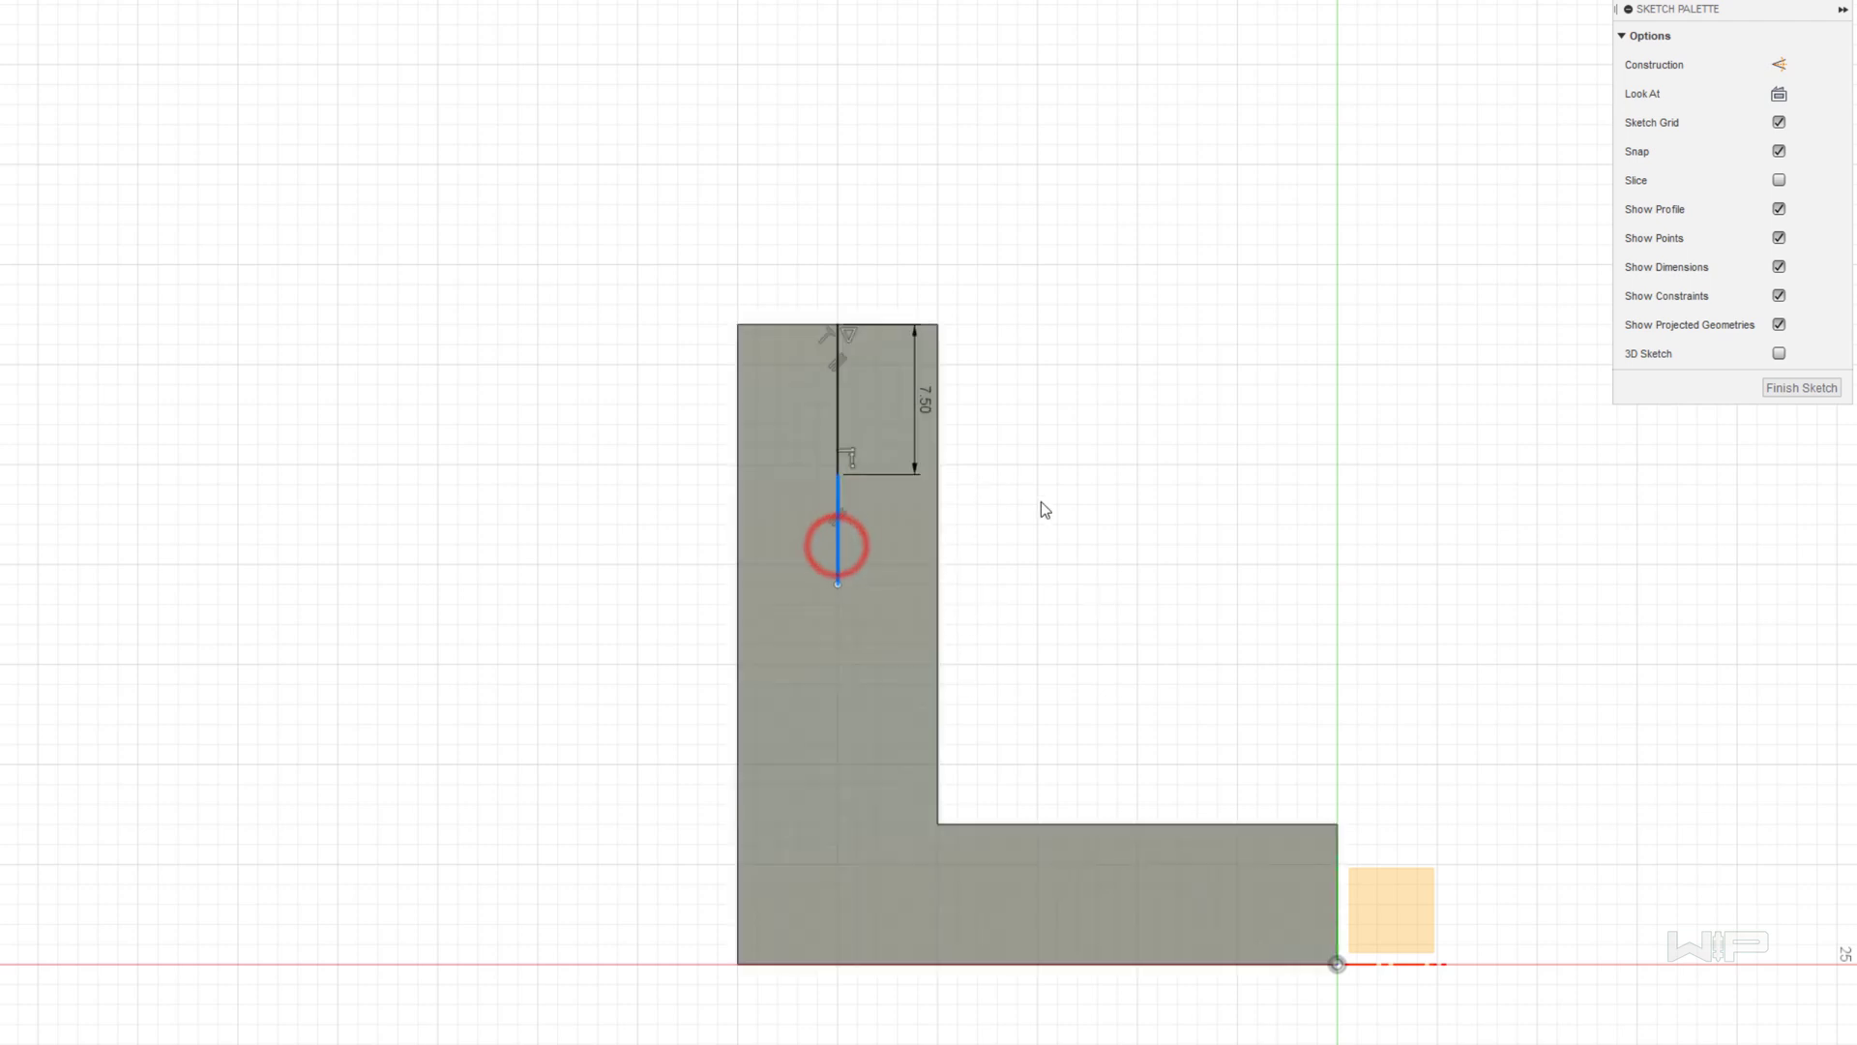
click(1011, 527)
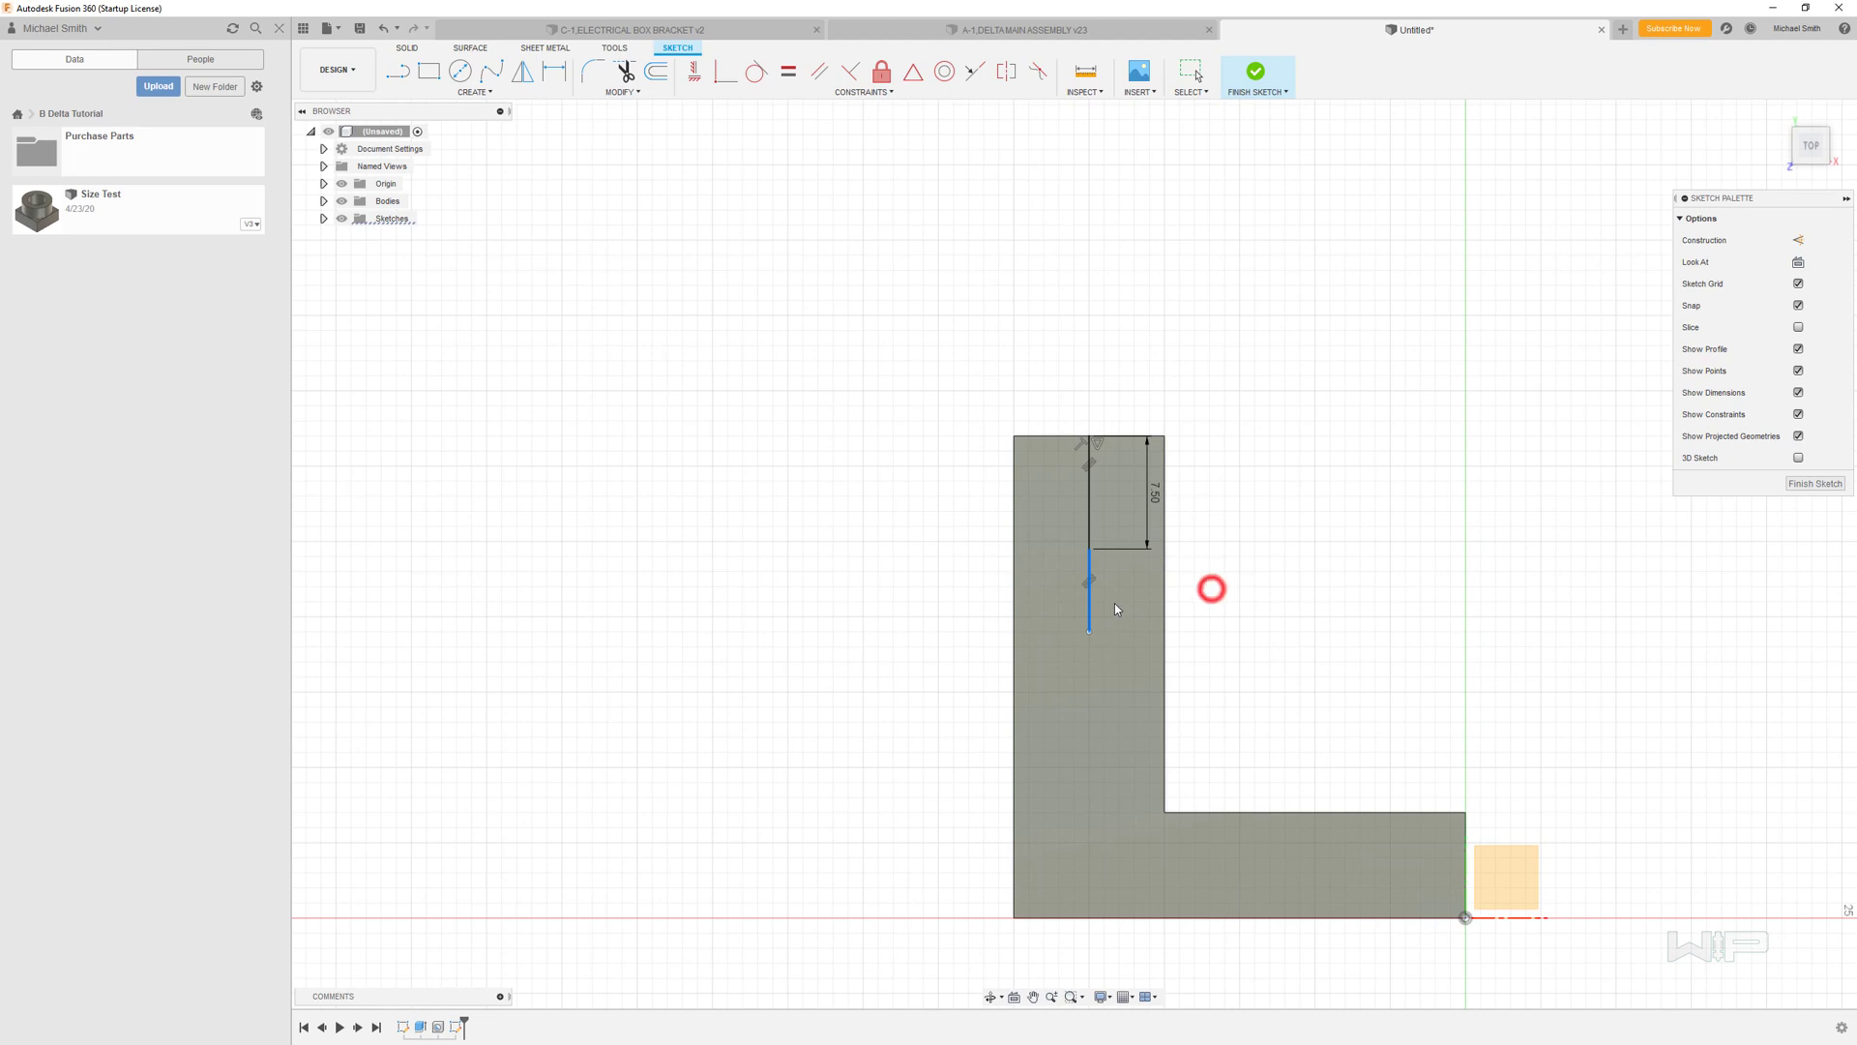
click(913, 557)
key(Delete)
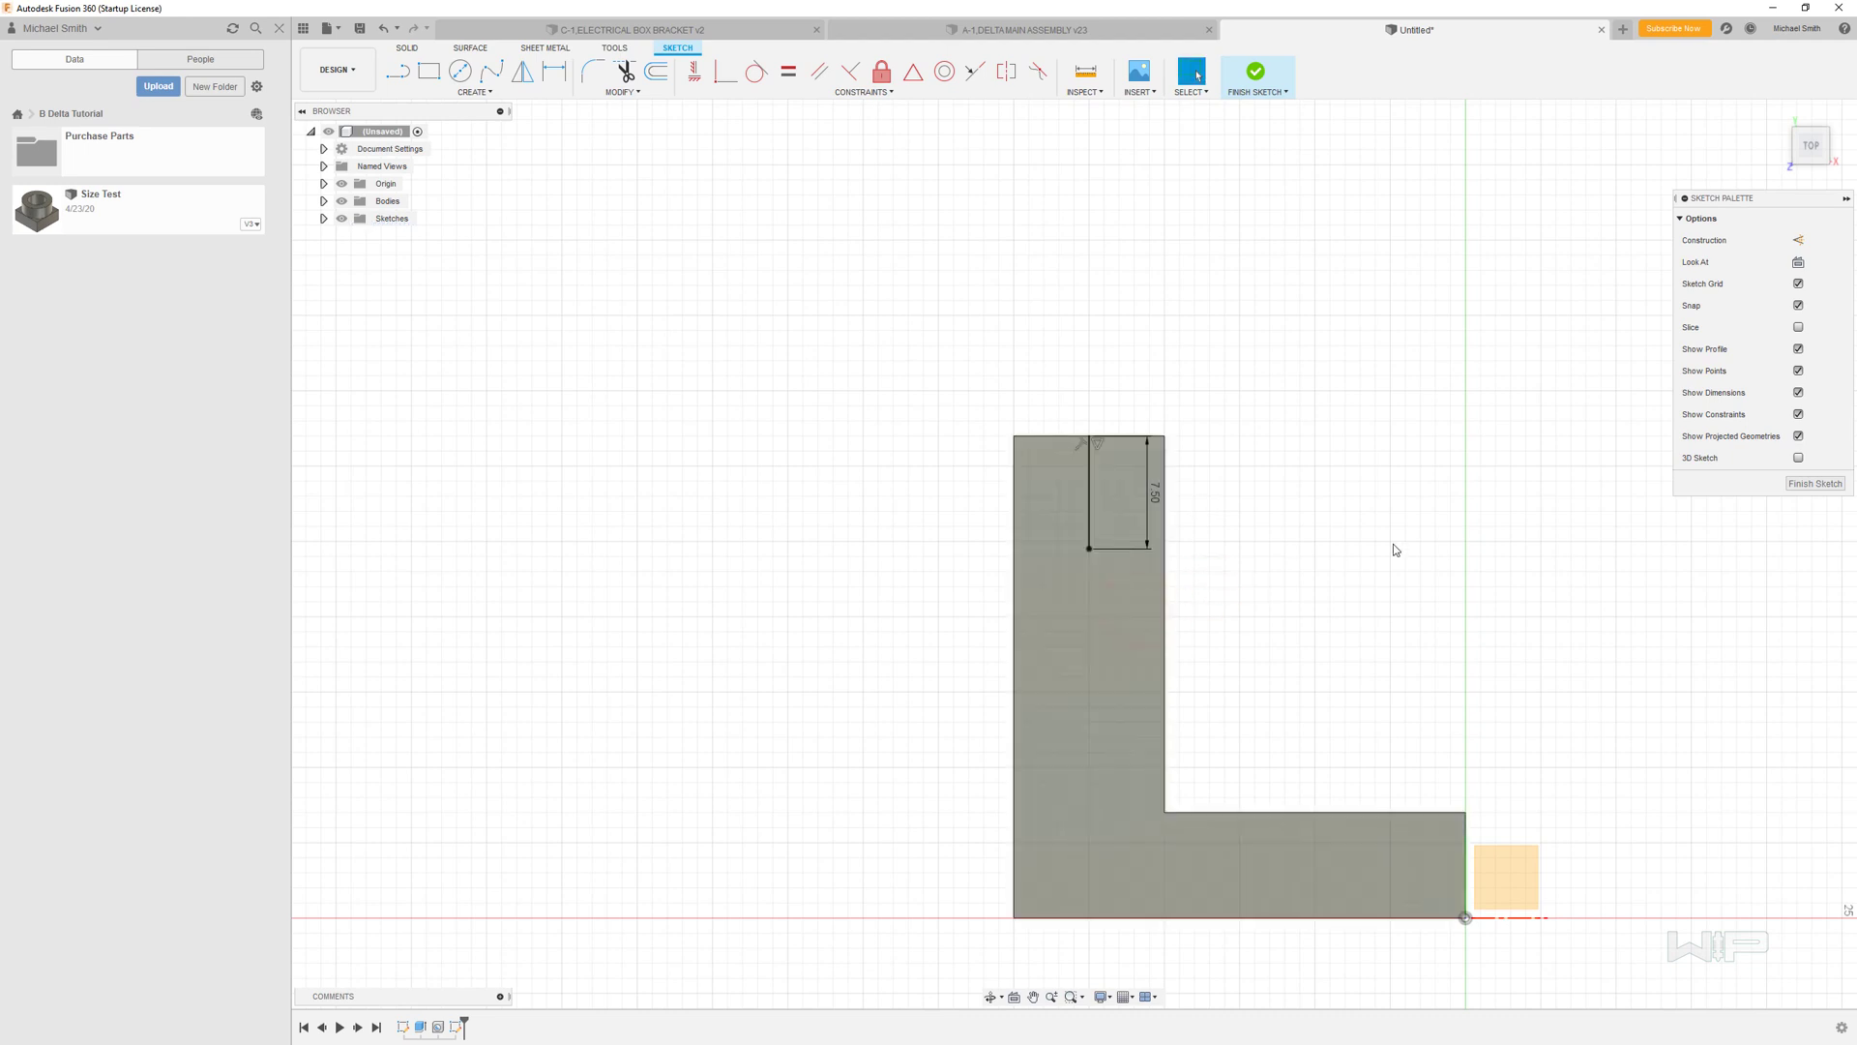
click(1816, 484)
- Start a tapped hole at the top-face sketch point running through all
click(1319, 357)
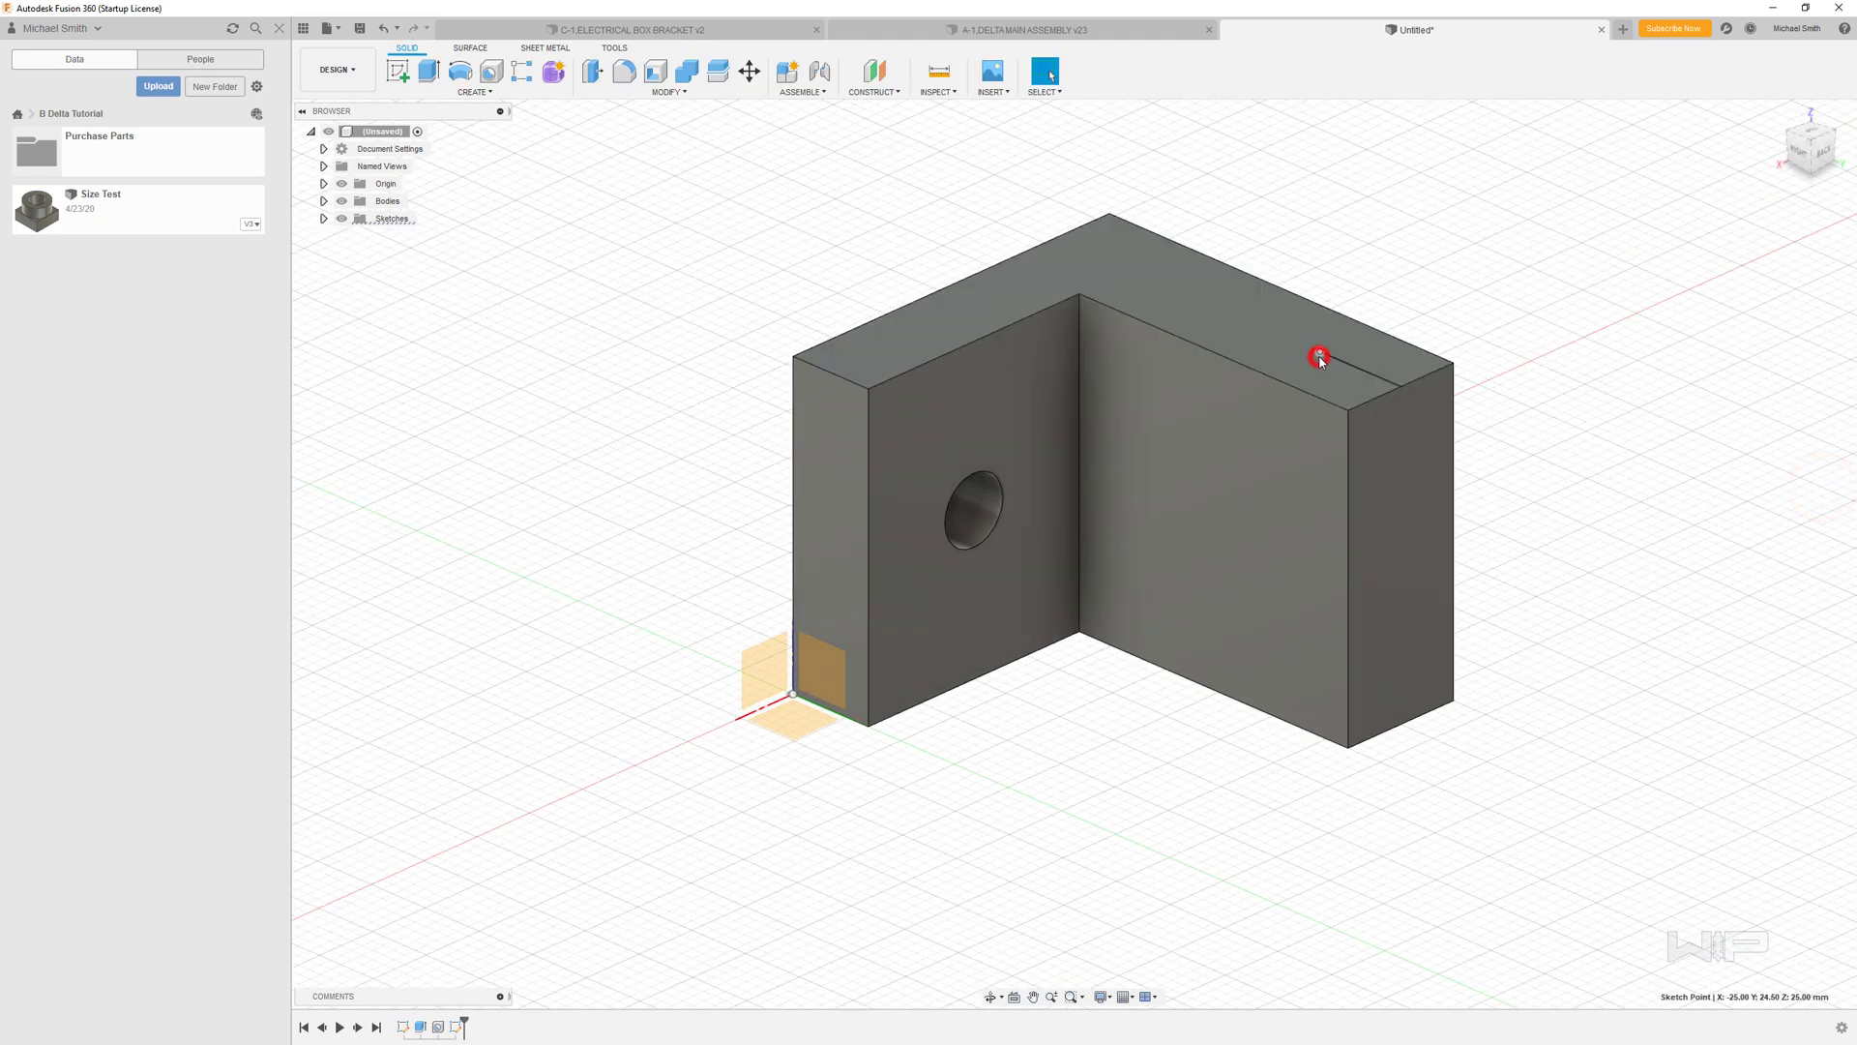
click(494, 74)
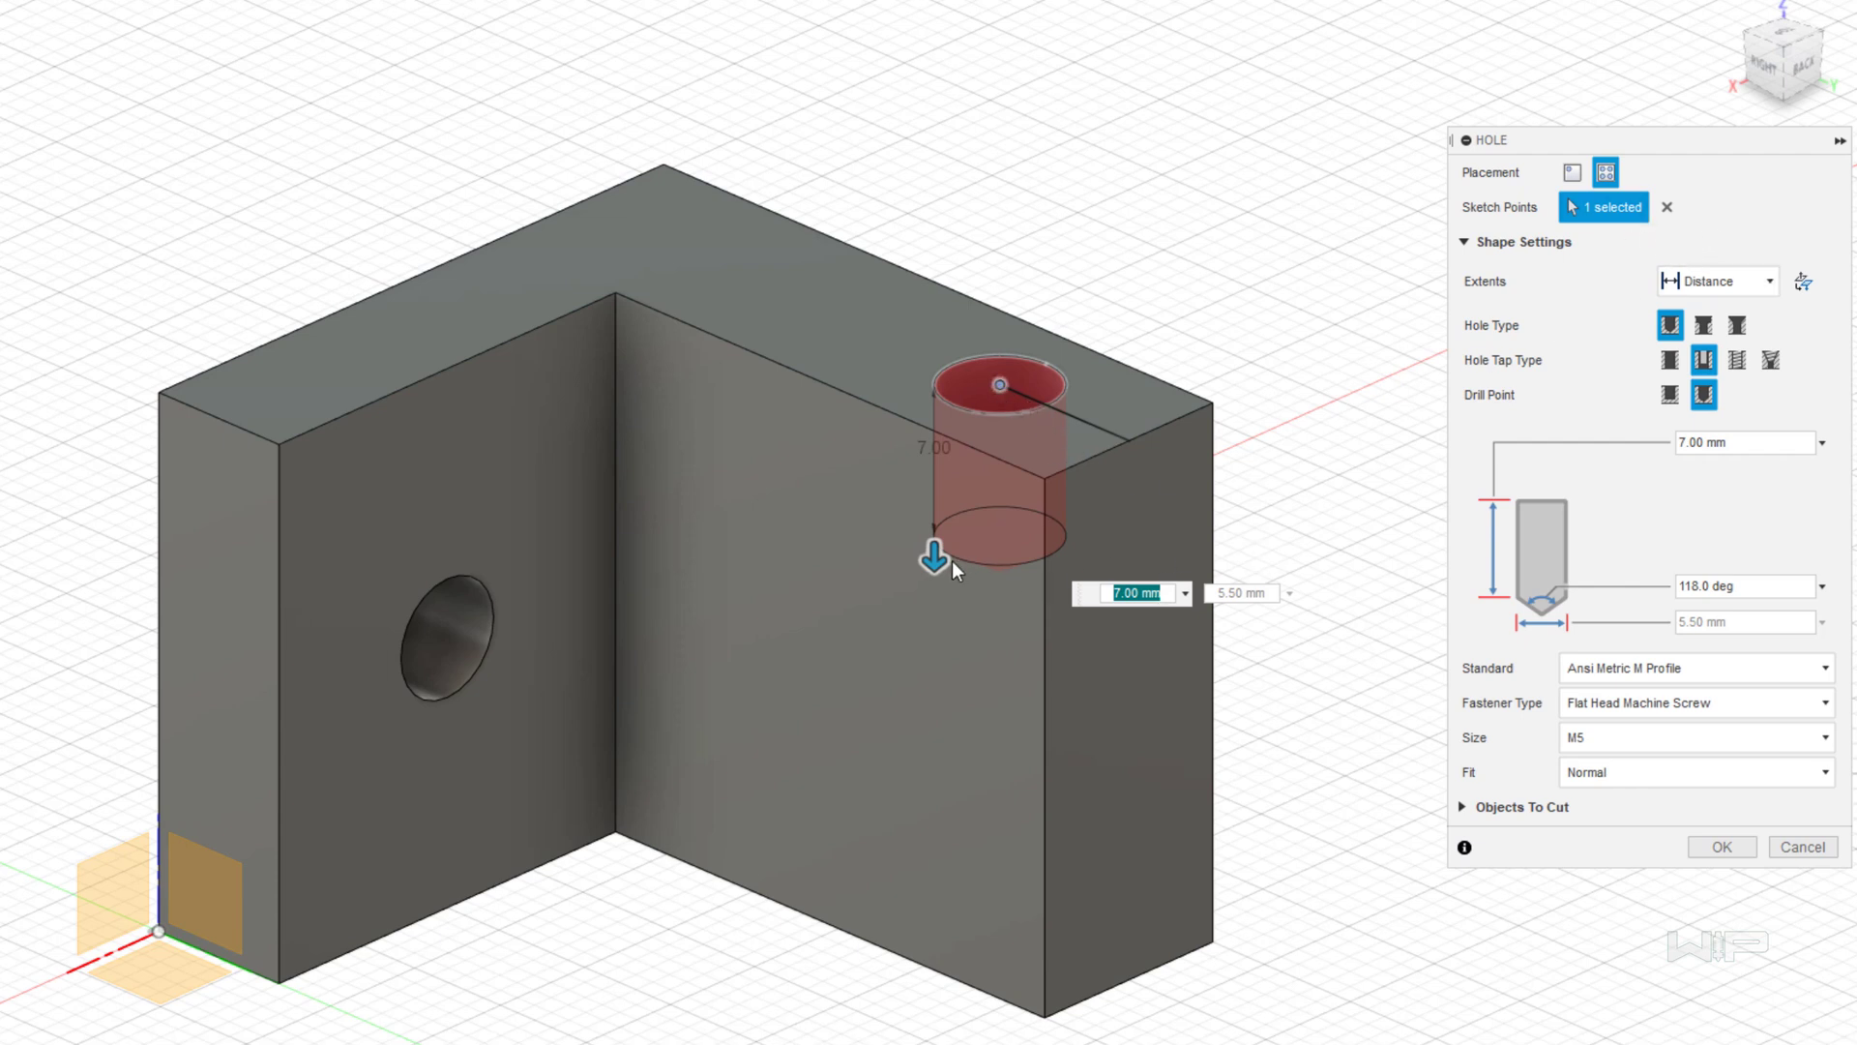
click(1700, 290)
click(1697, 364)
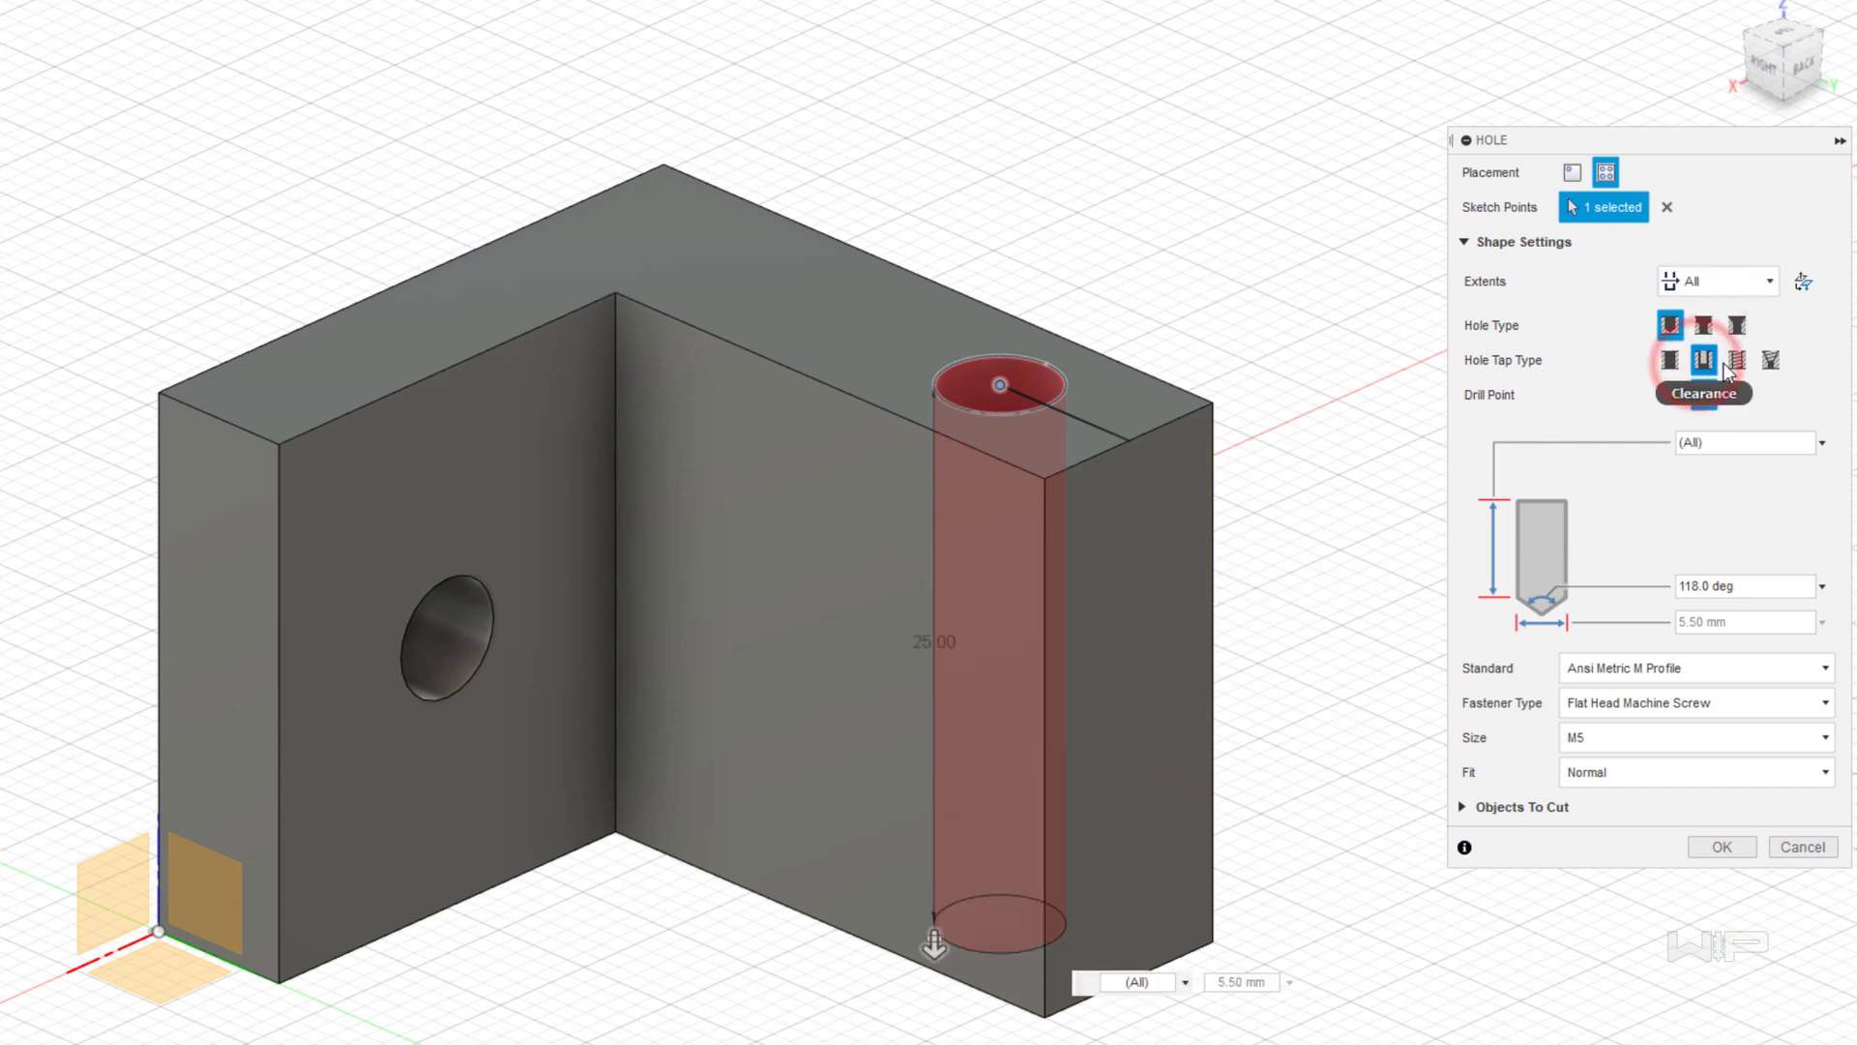
click(1734, 364)
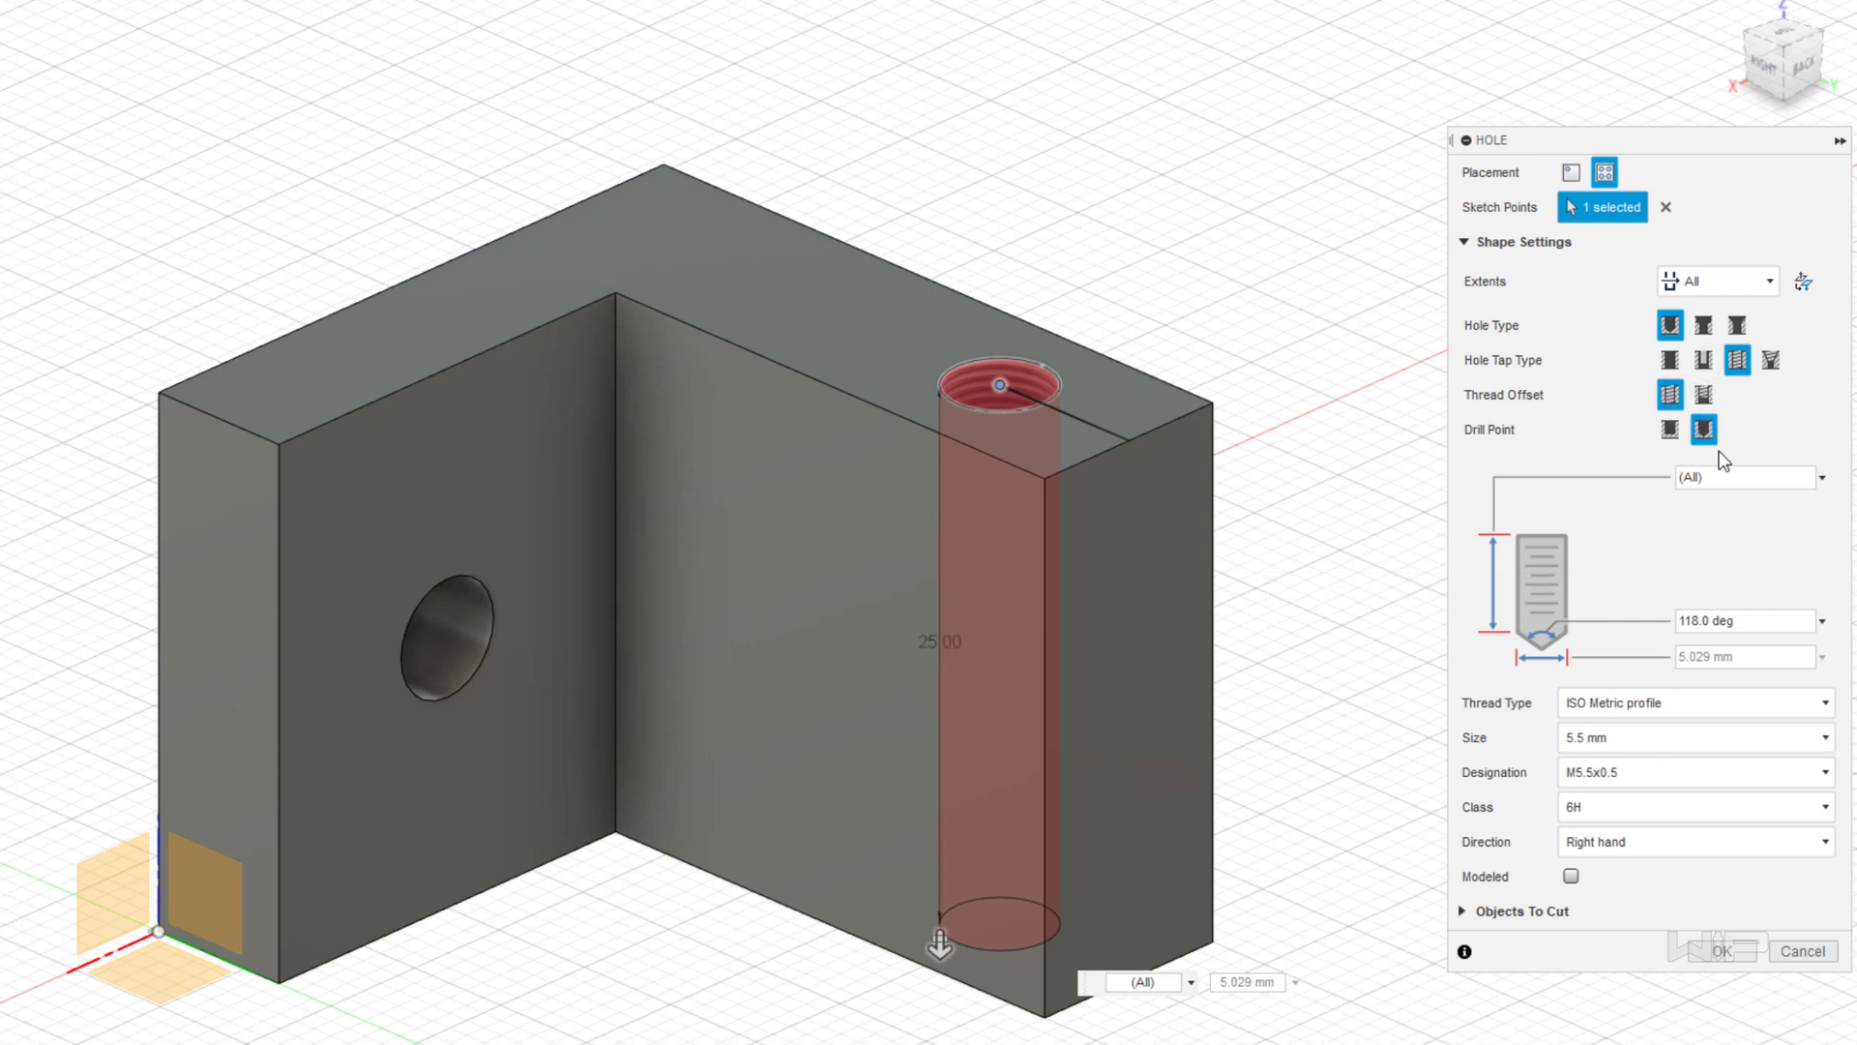
- Set the thread to 5.0 mm (M5x0.8, 6H), keep it cosmetic, and confirm
click(1629, 736)
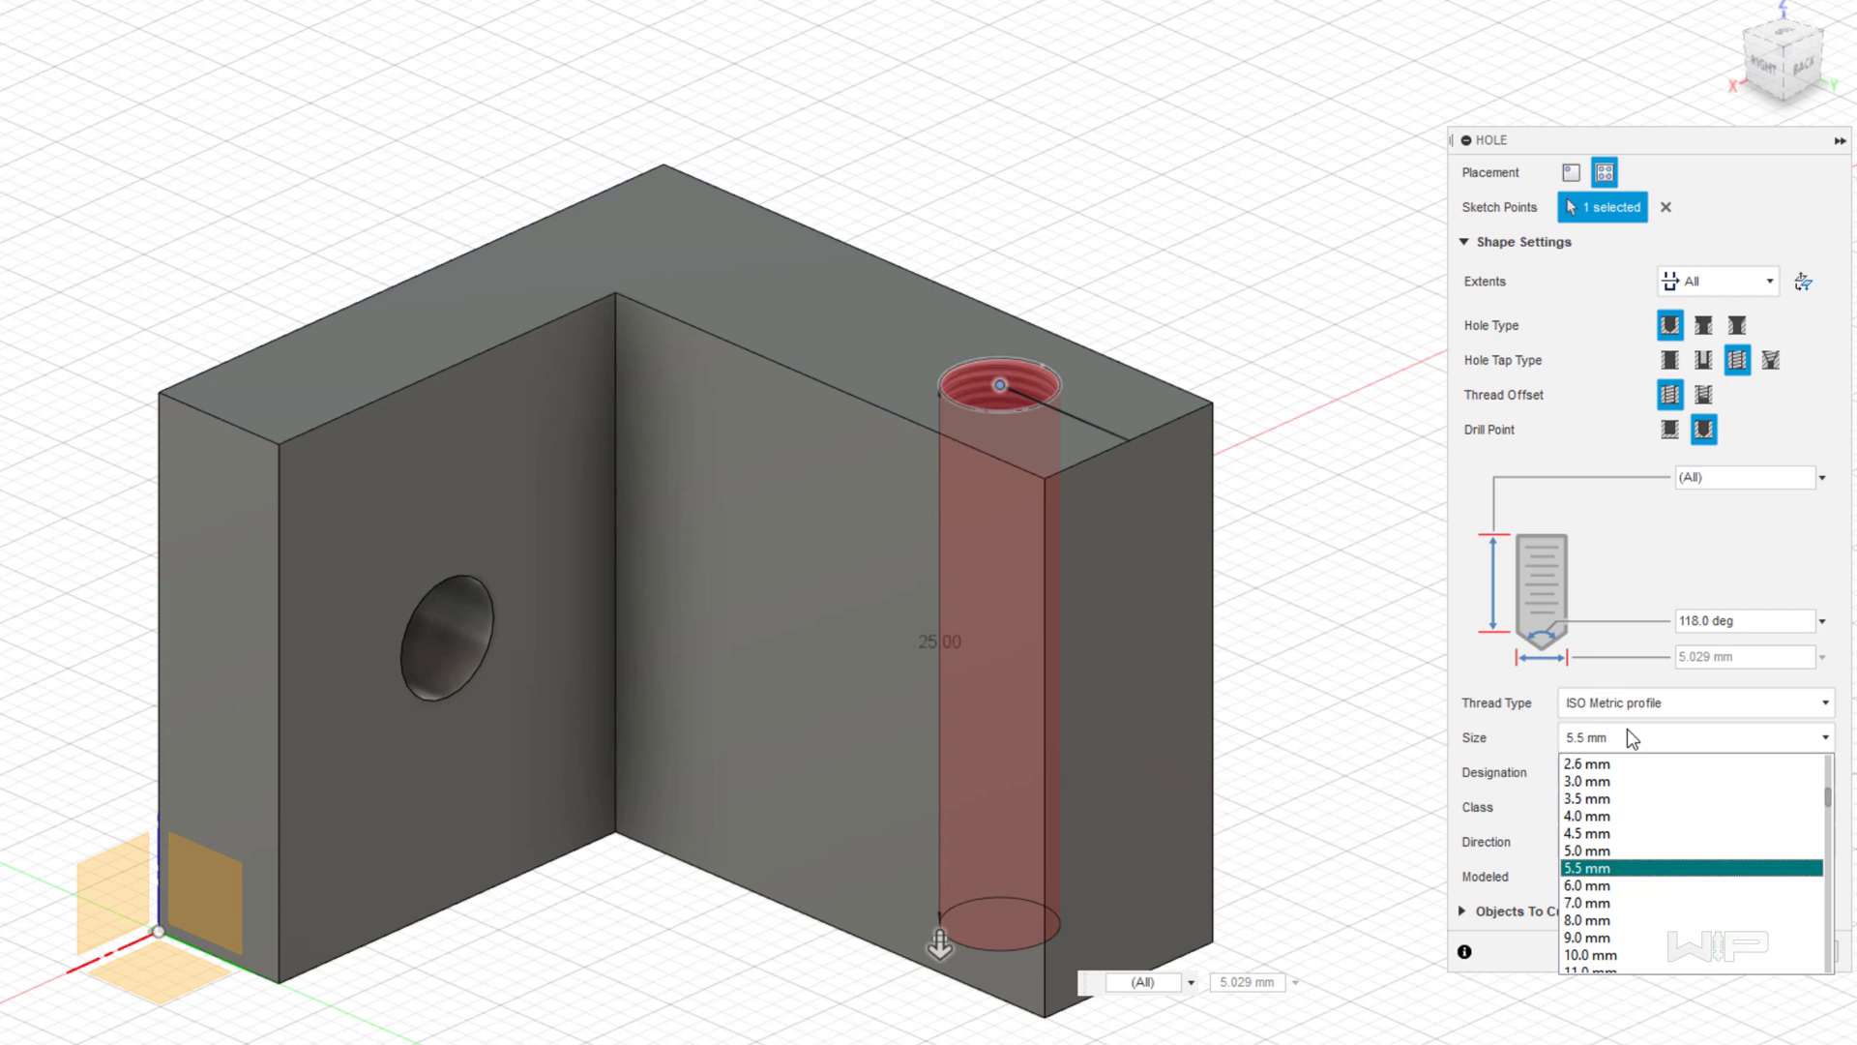
click(1609, 851)
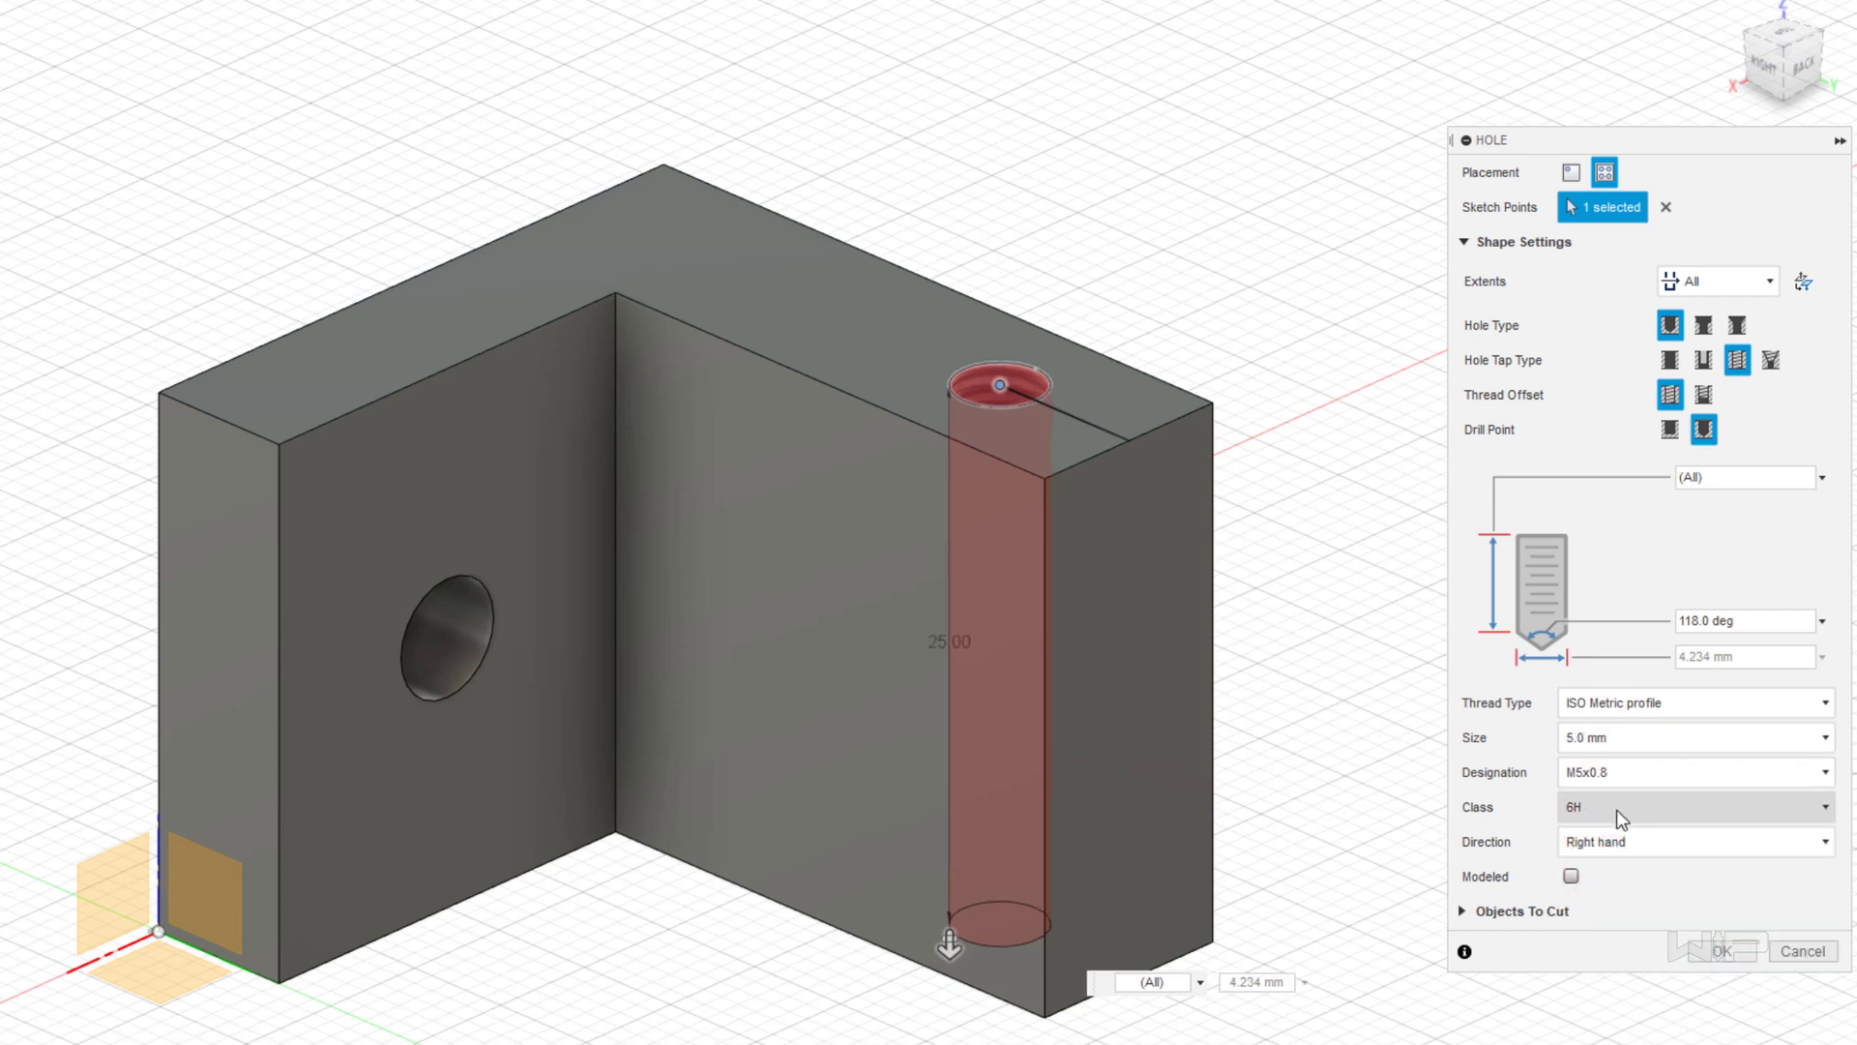
click(1572, 876)
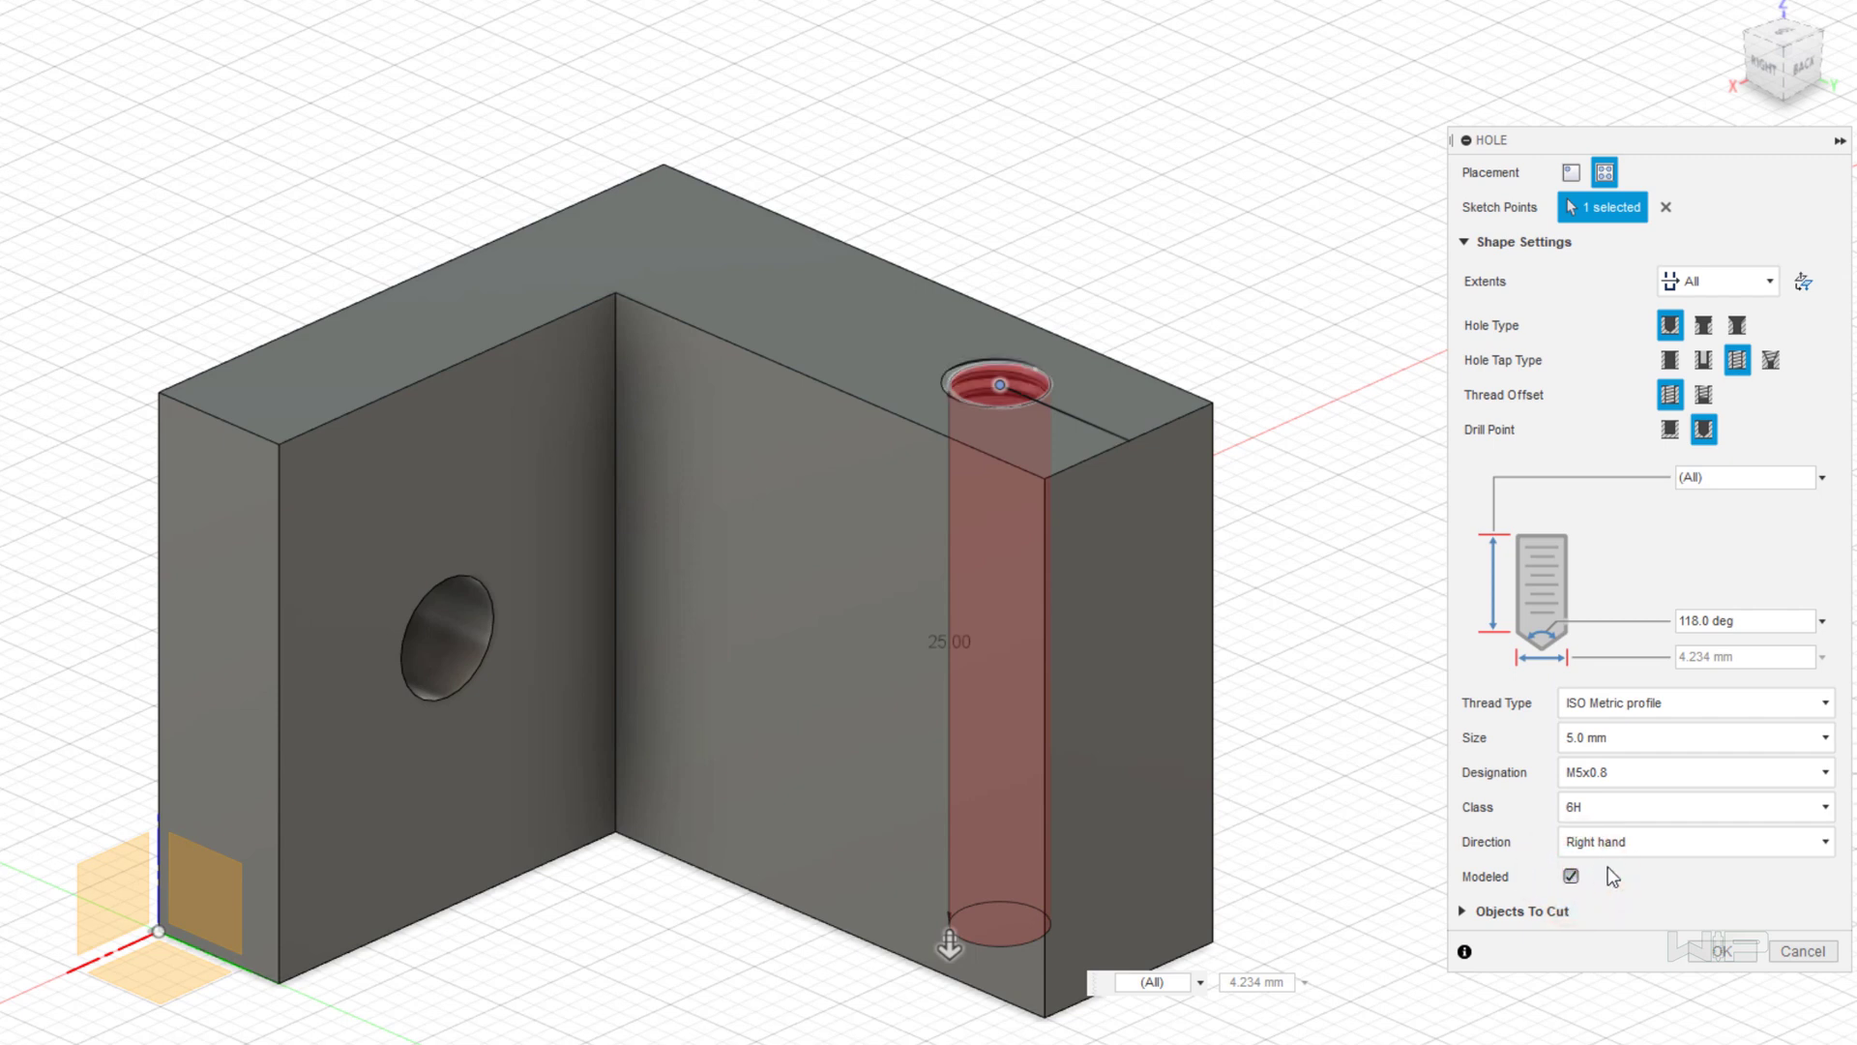
click(1572, 877)
click(1572, 876)
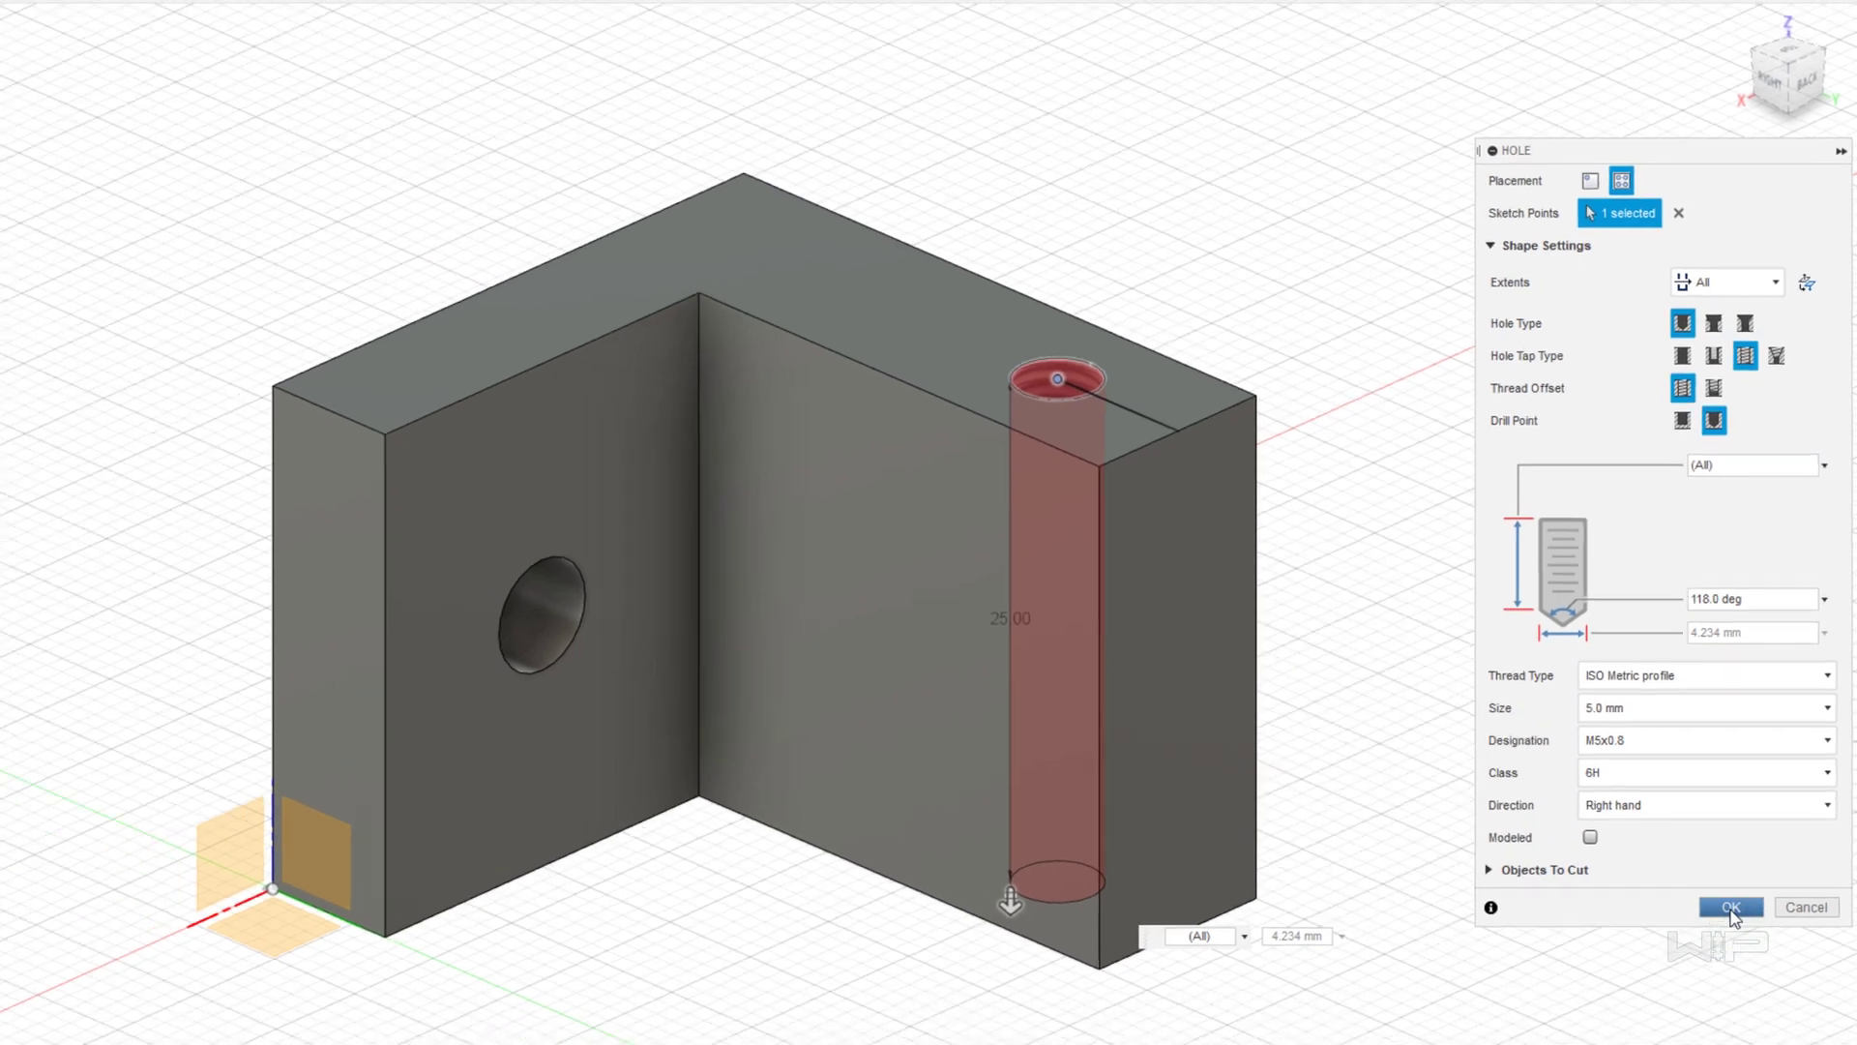
click(1732, 909)
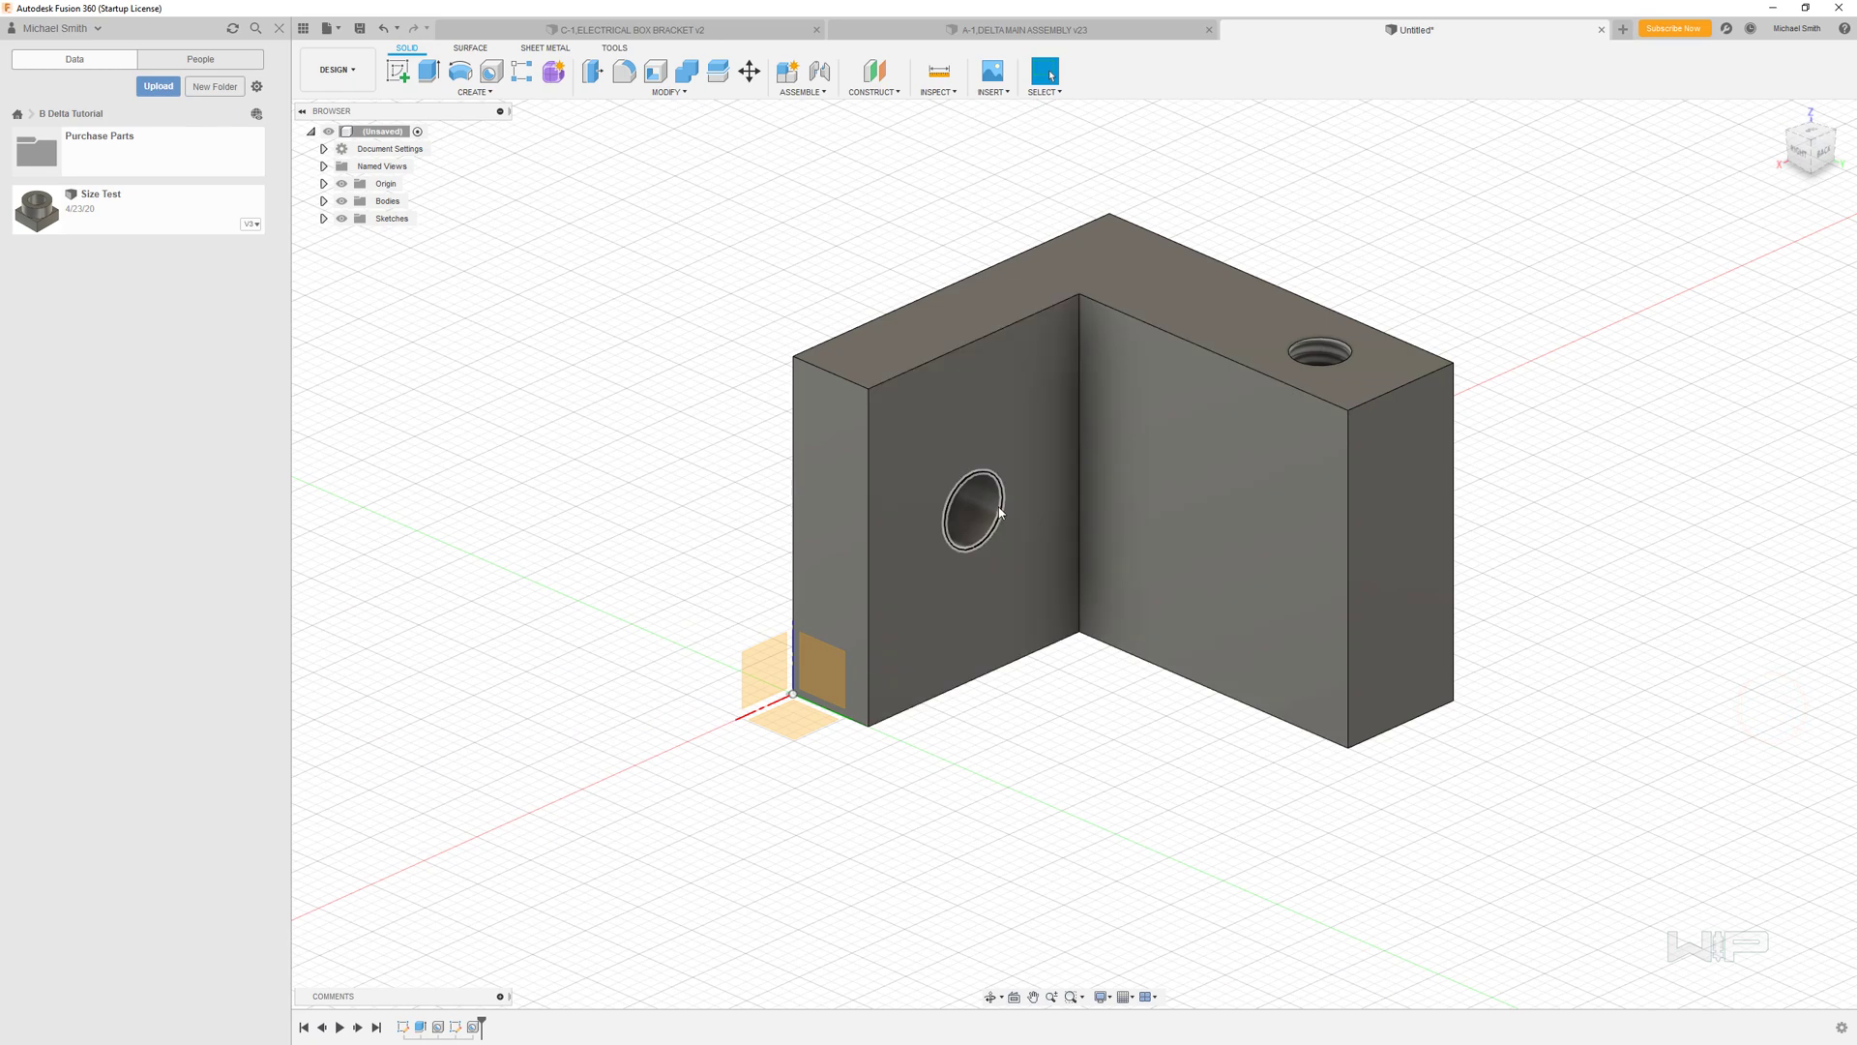
click(999, 509)
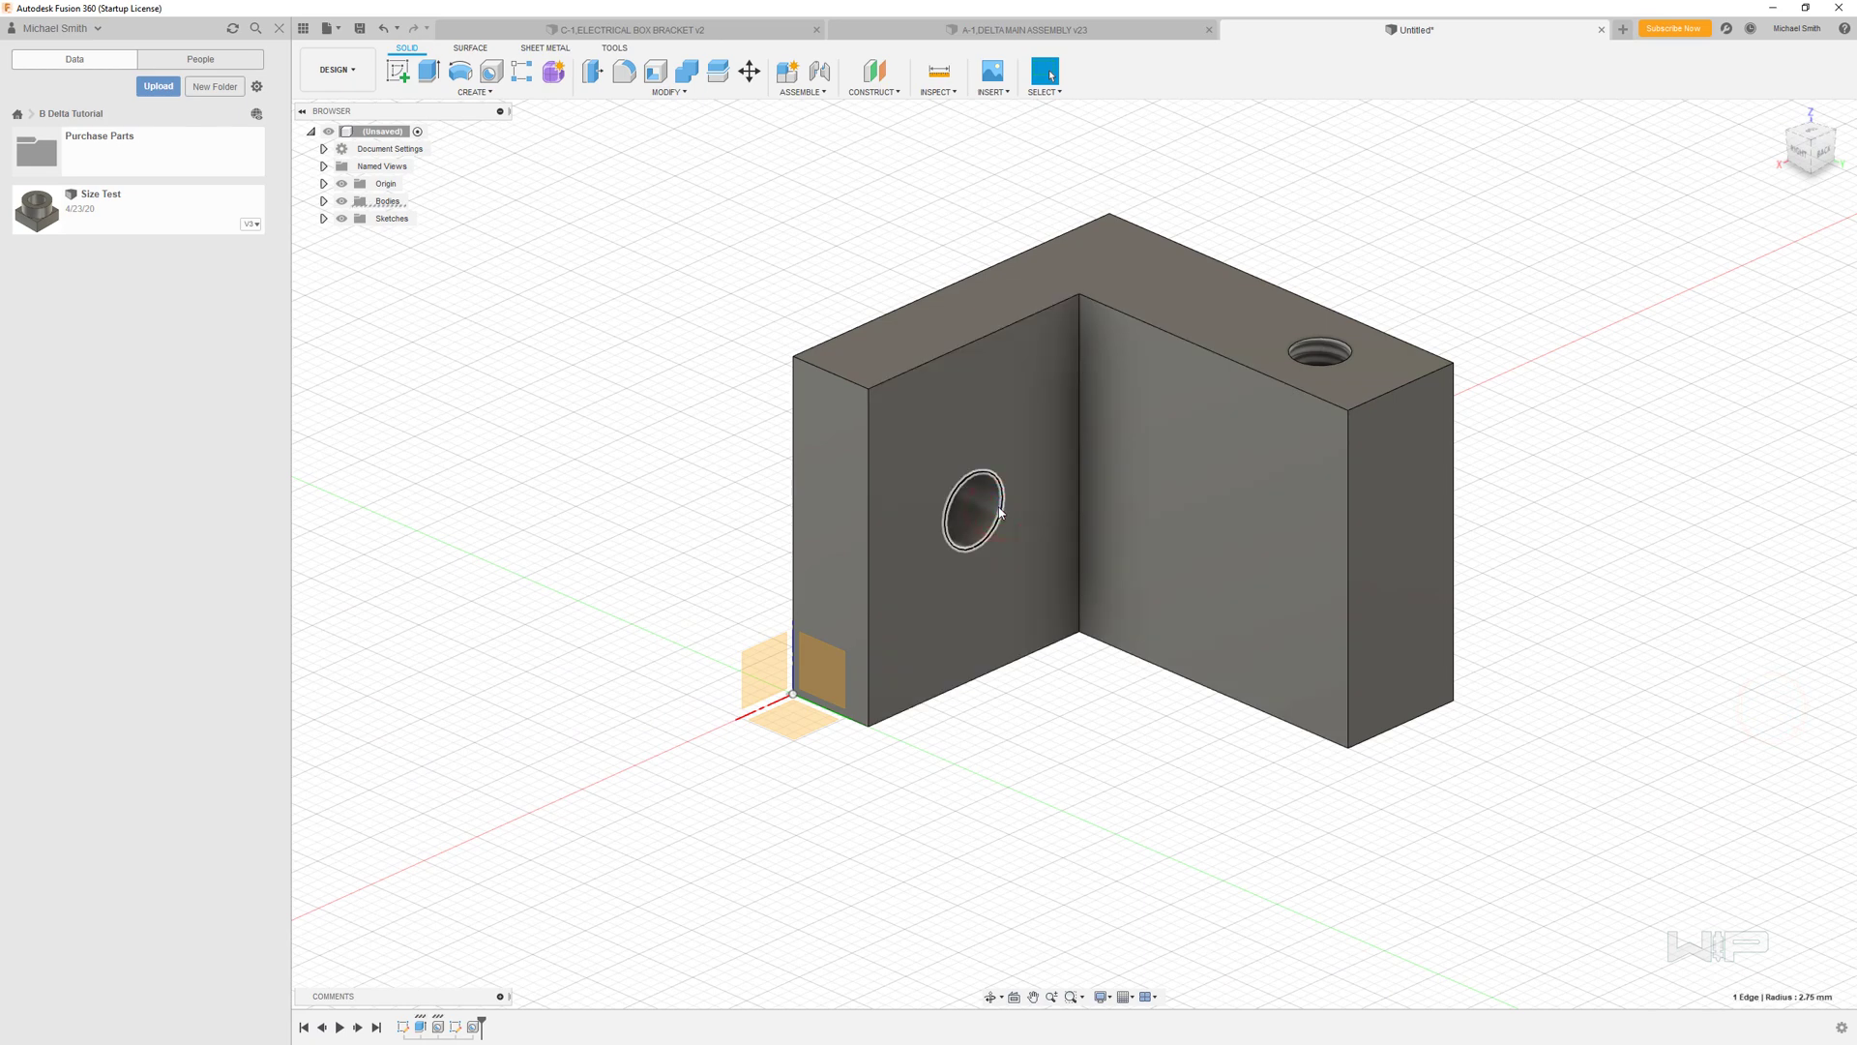
click(1332, 342)
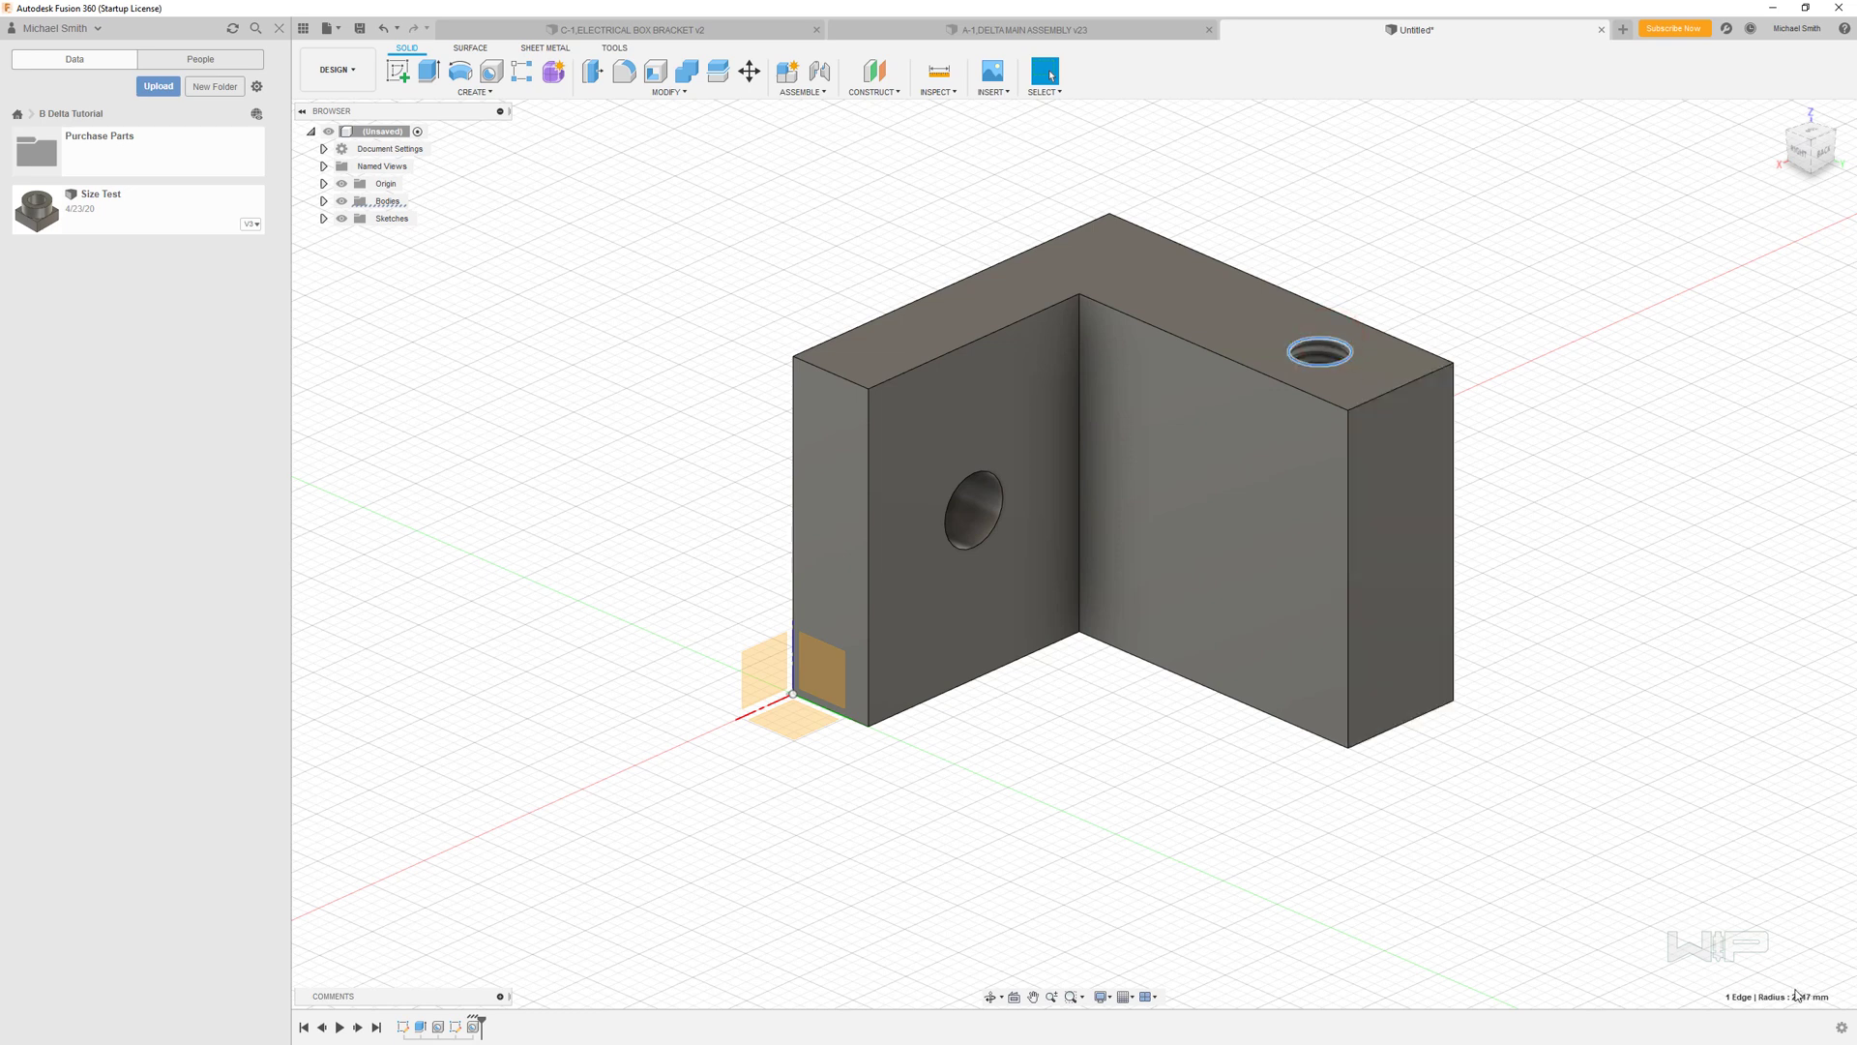
click(989, 539)
key(Escape)
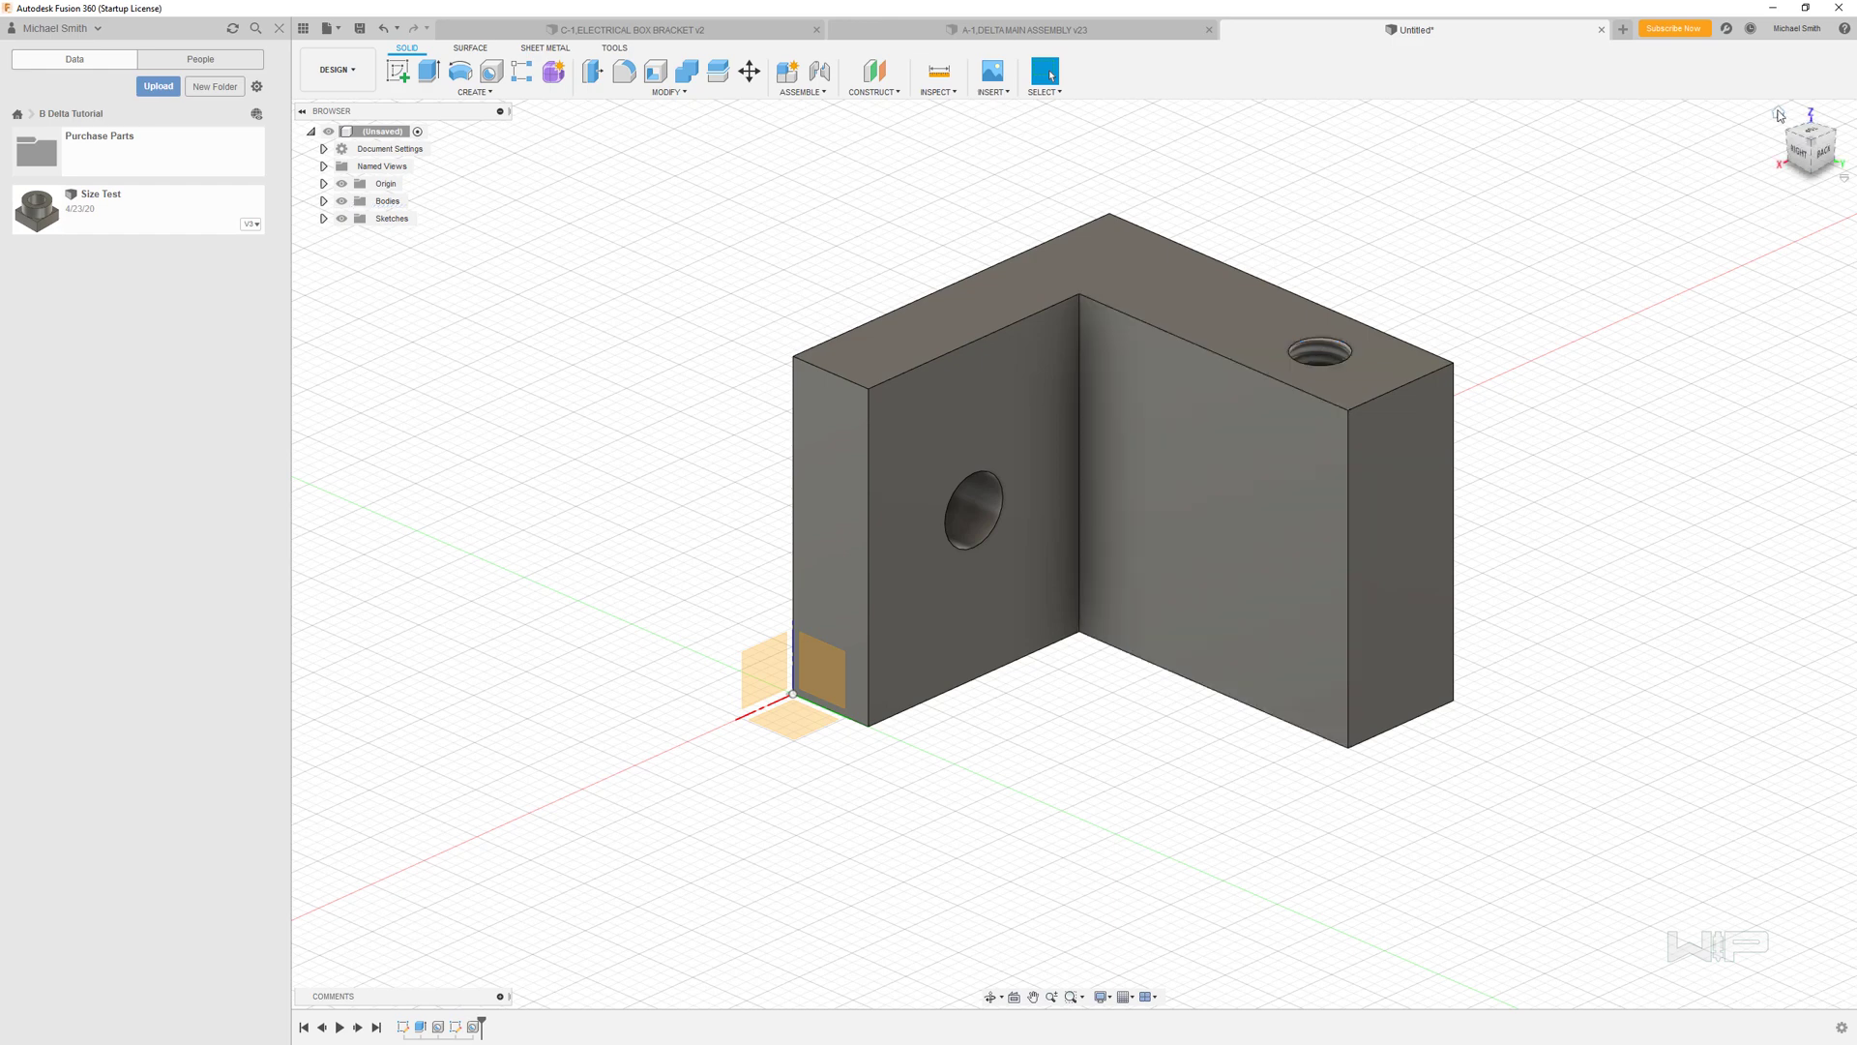
click(1778, 114)
drag(1789, 131, 1567, 207)
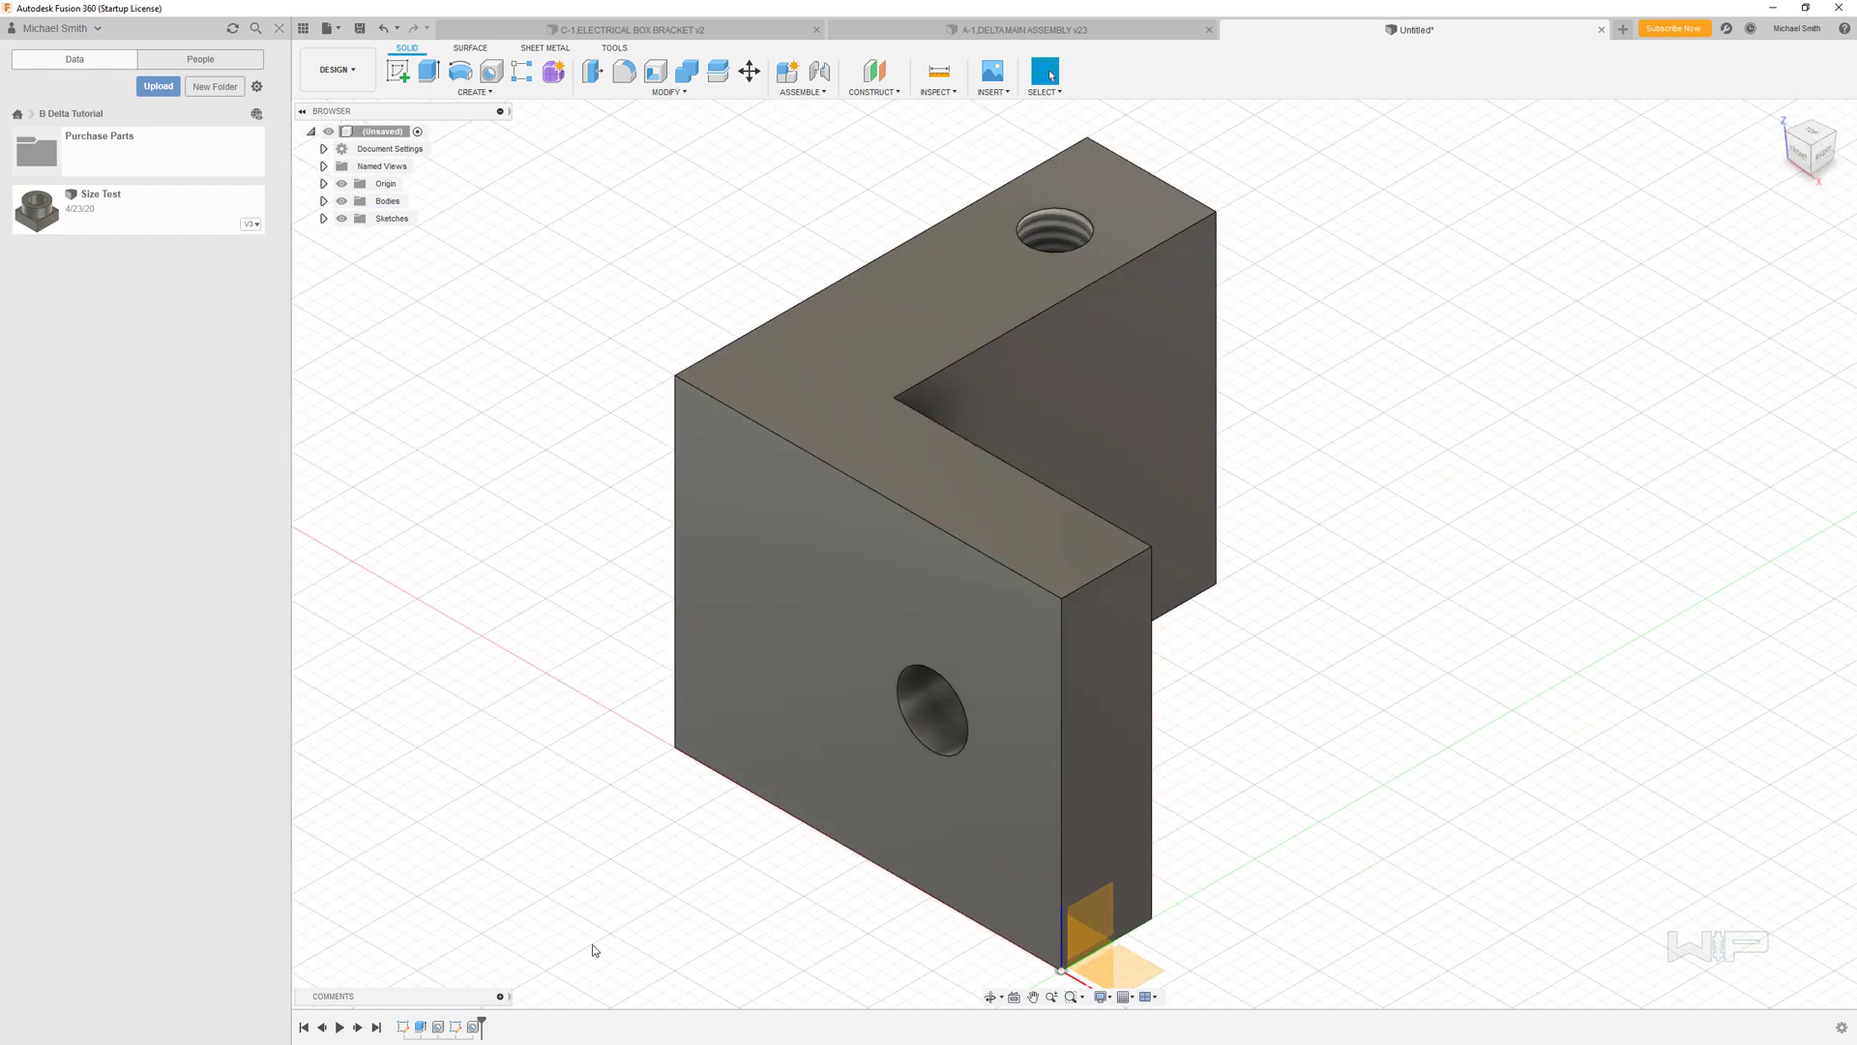
- Start a 1 mm chamfer on the bracket's top front, inner L, inner back and top edges
click(666, 97)
click(644, 147)
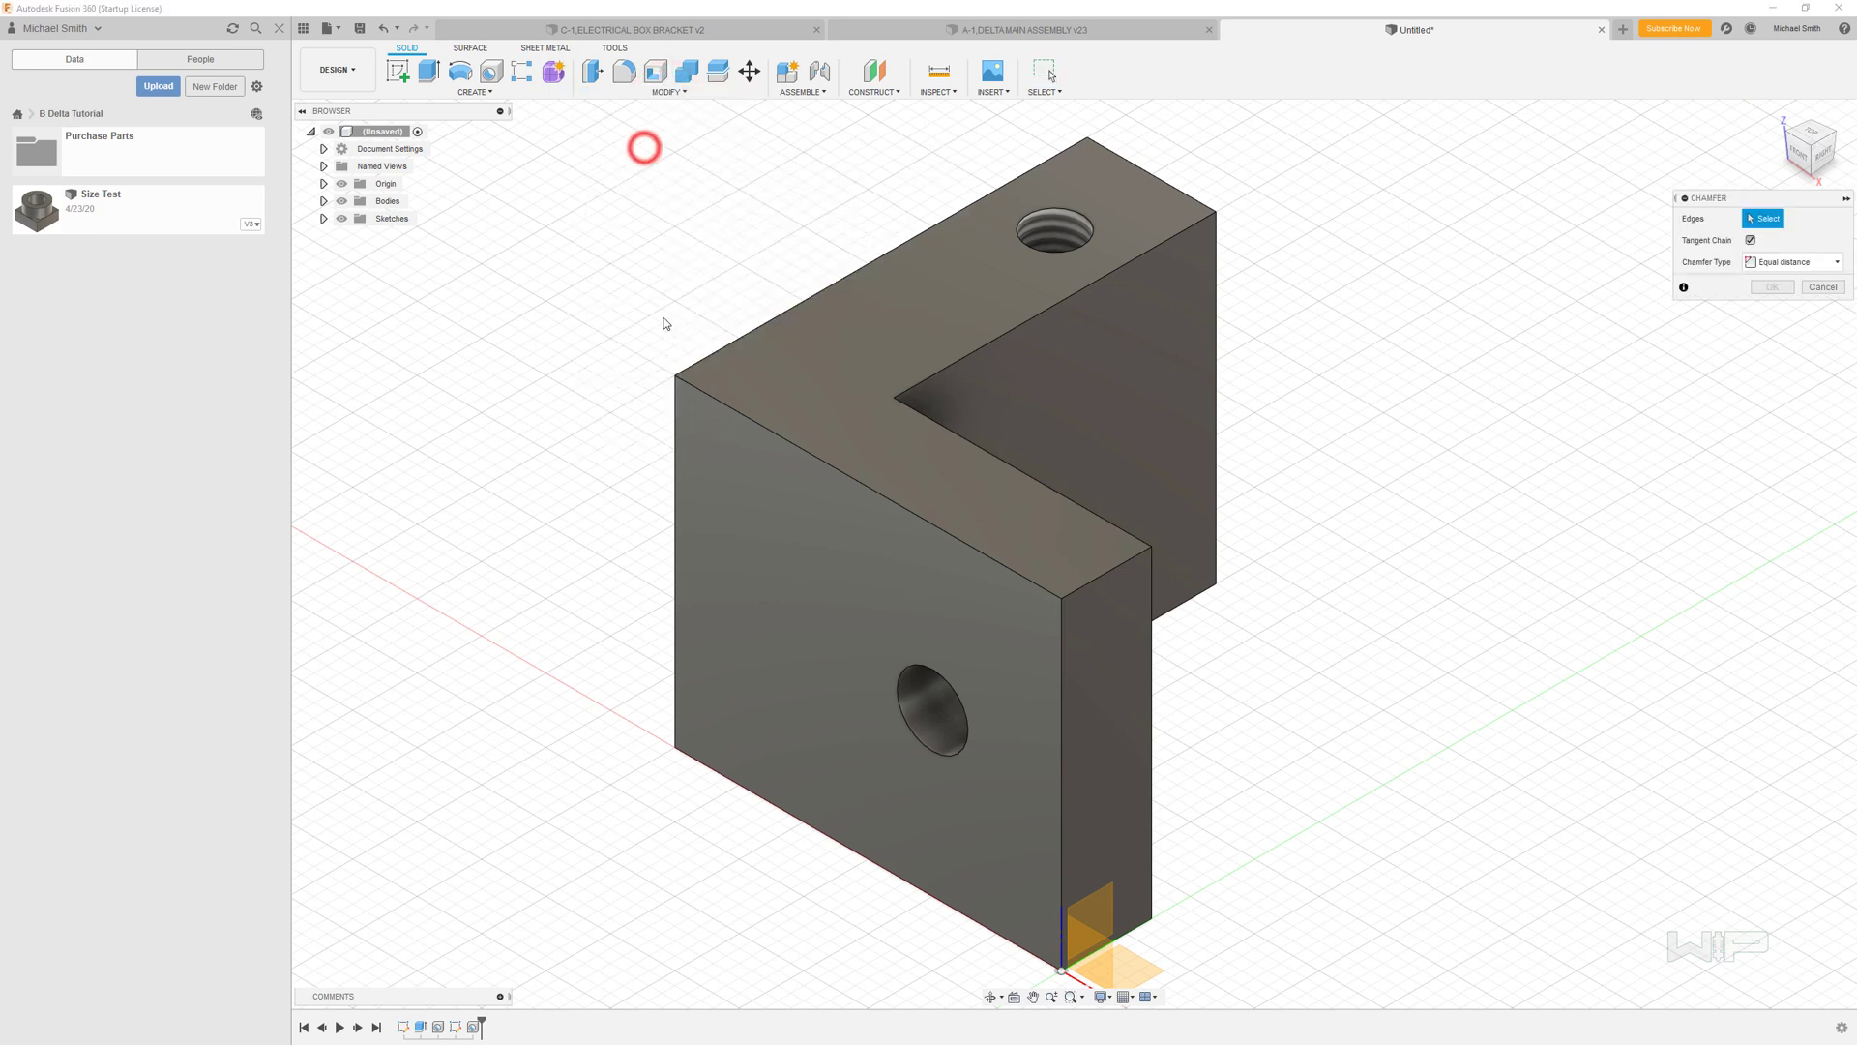
click(695, 388)
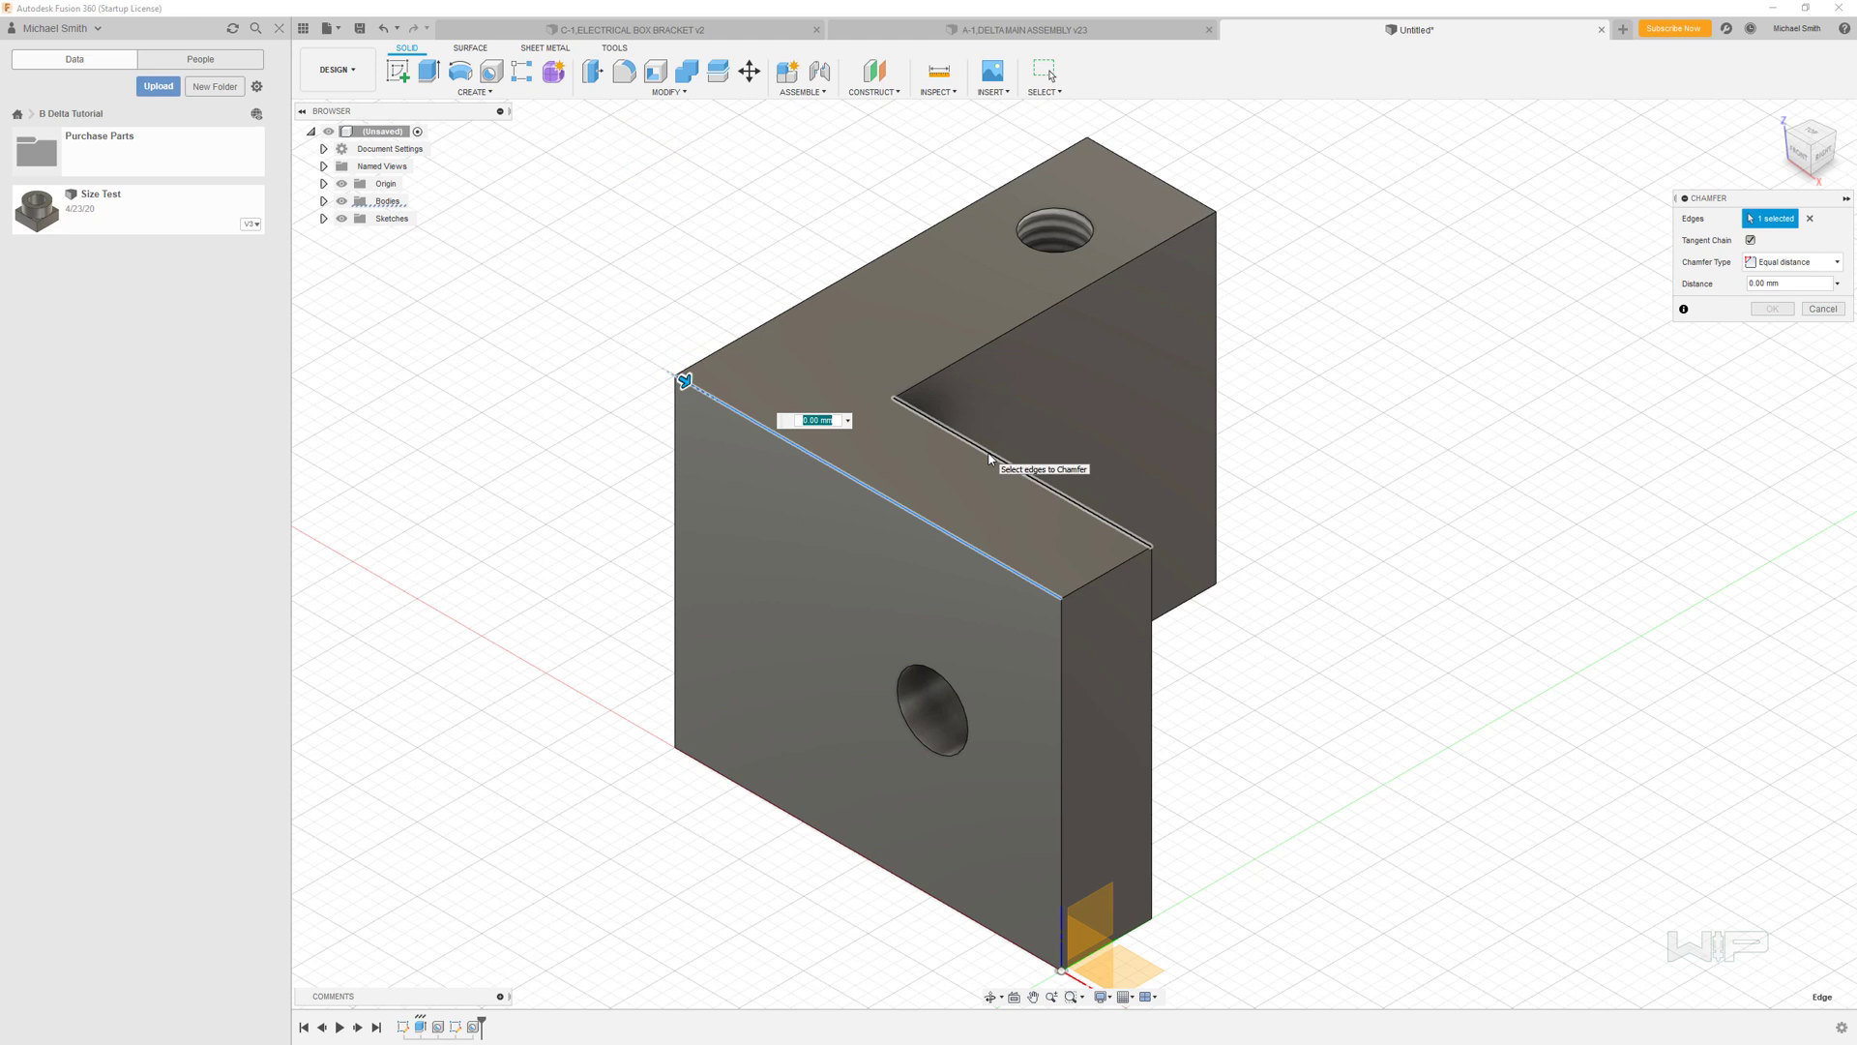
text(1)
click(1094, 578)
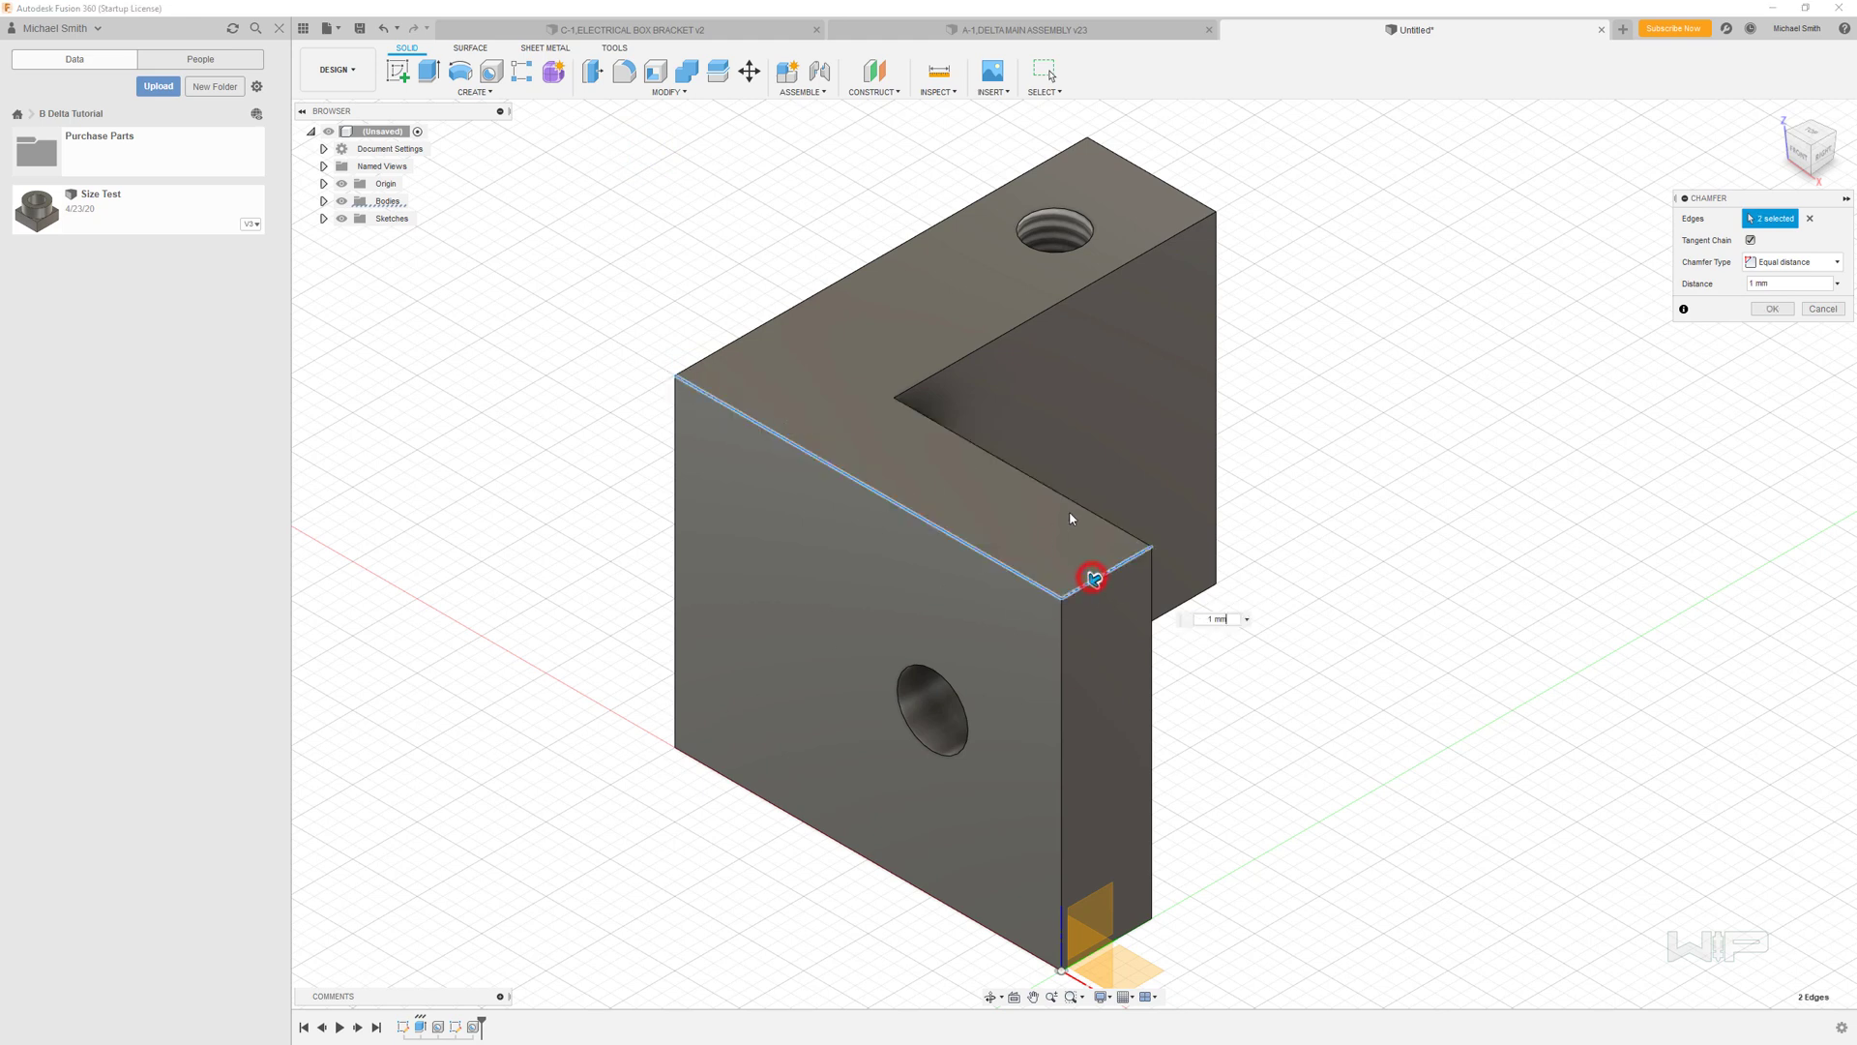
click(1069, 503)
click(985, 346)
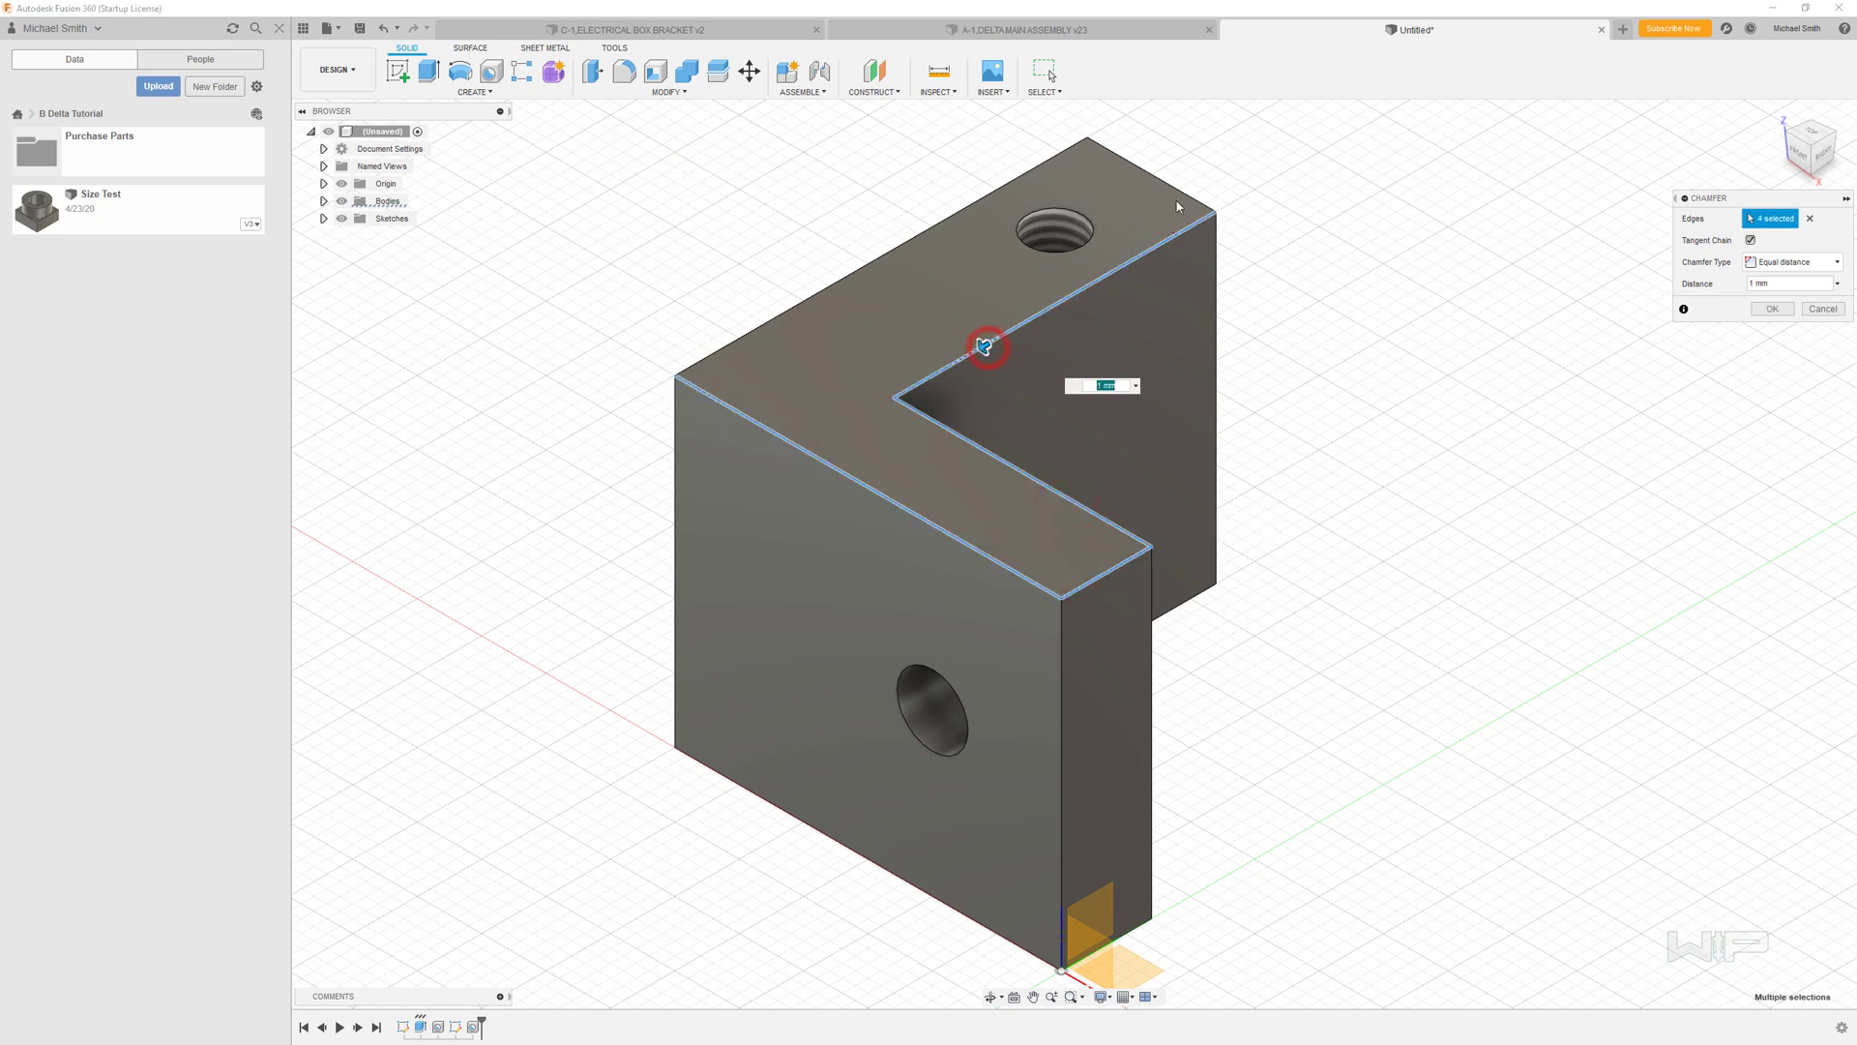
click(1180, 193)
click(1068, 156)
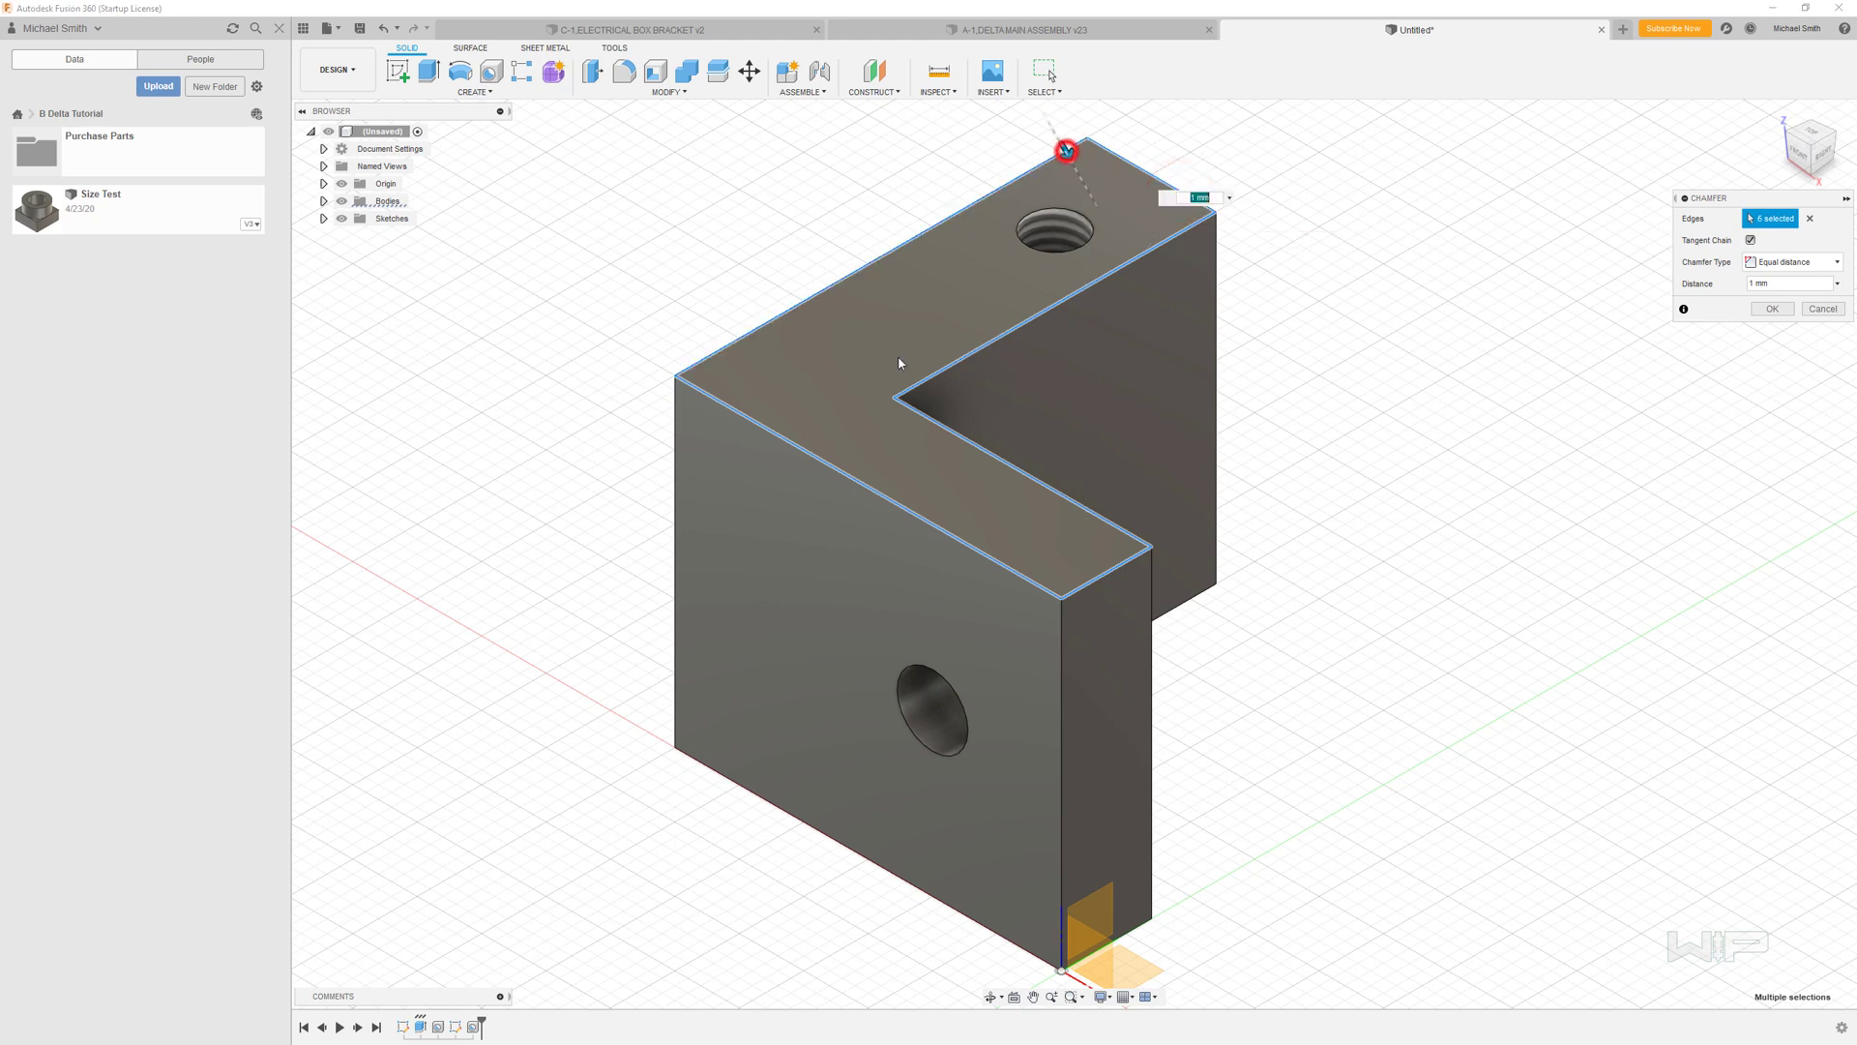
- Add the remaining vertical, bottom and hidden edges, then apply the 1 mm chamfer to all sixteen
click(676, 711)
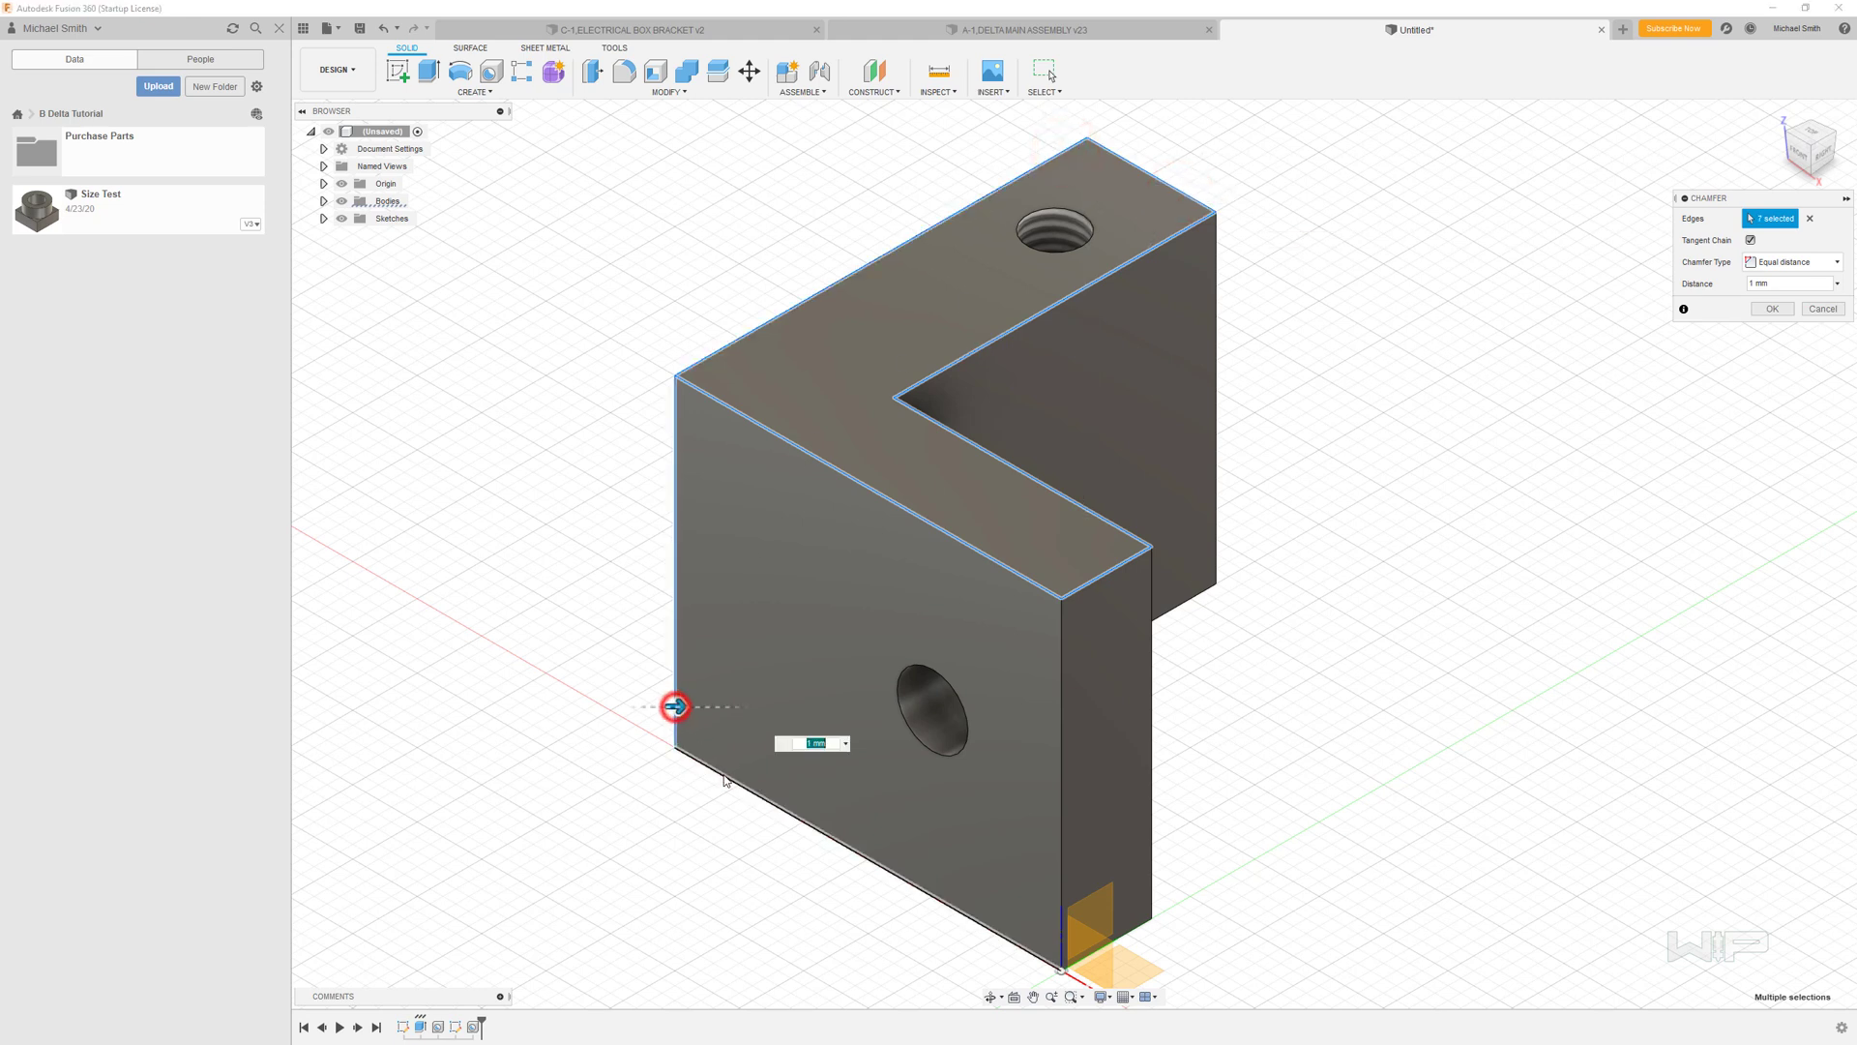
click(724, 771)
click(1062, 873)
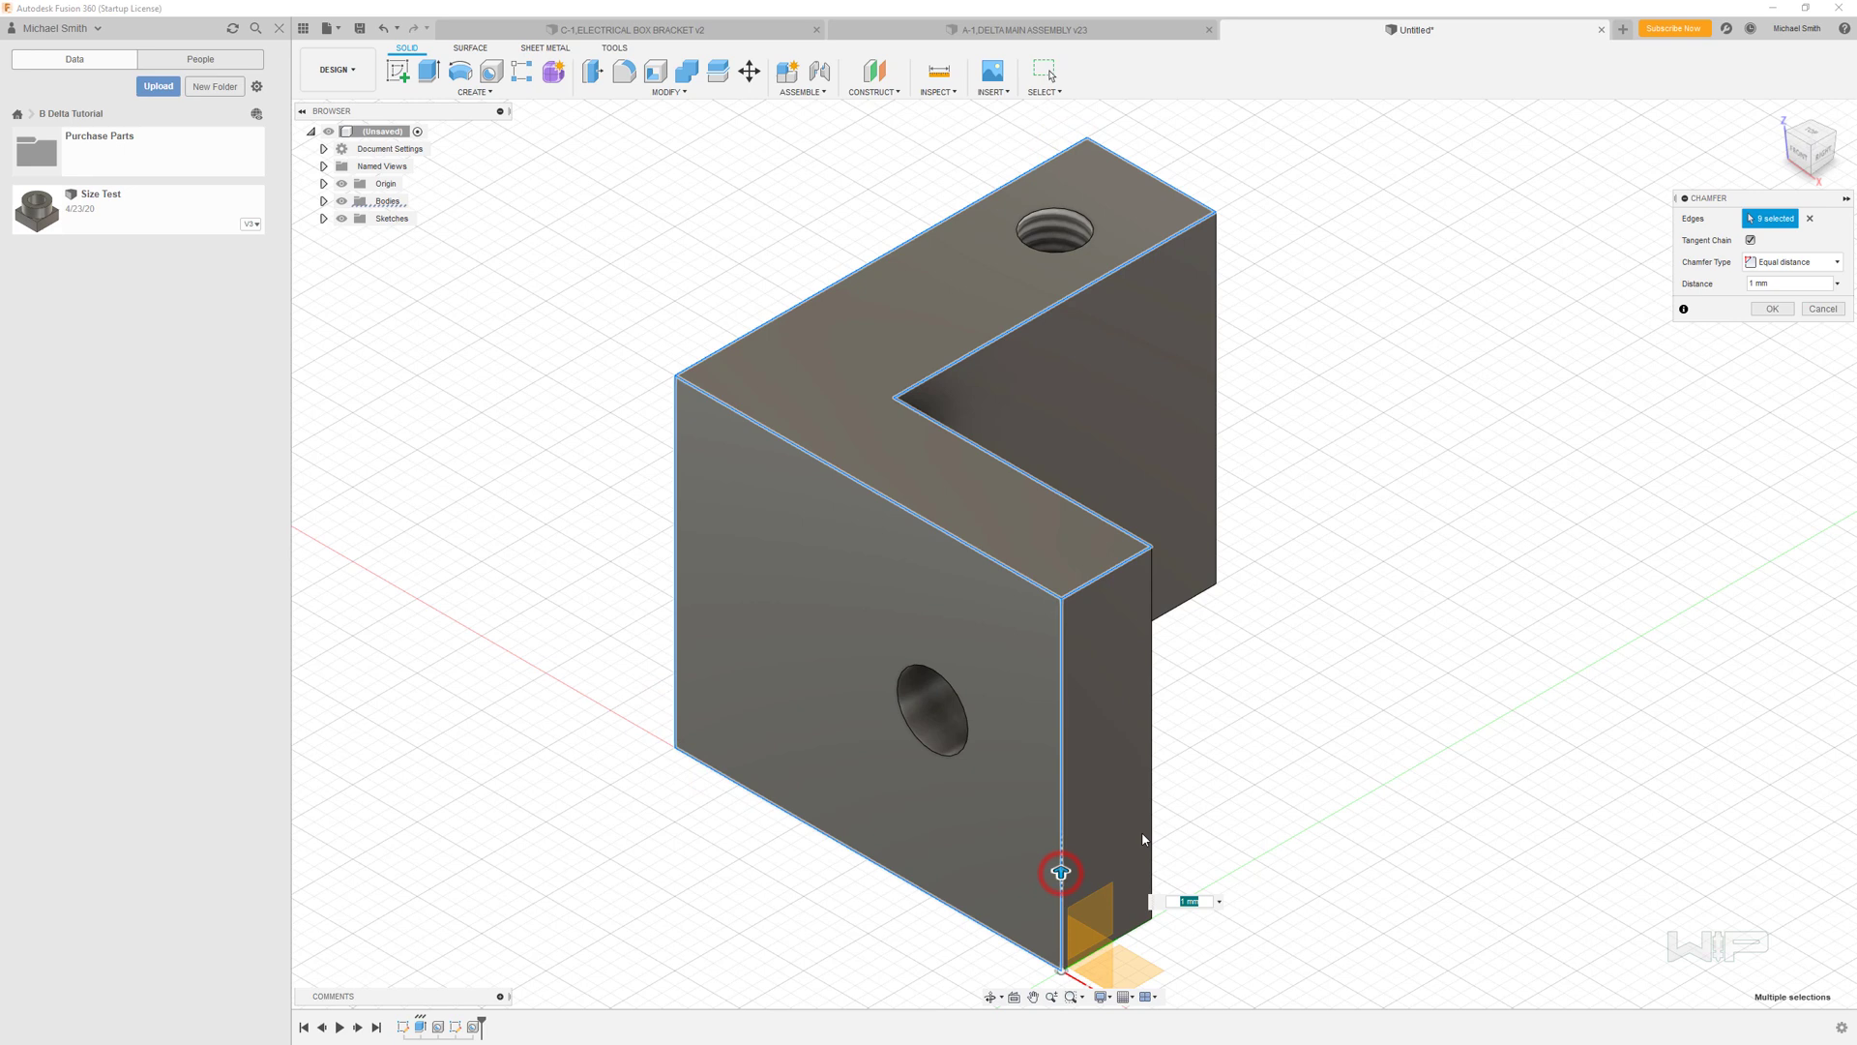
click(1150, 827)
click(1134, 930)
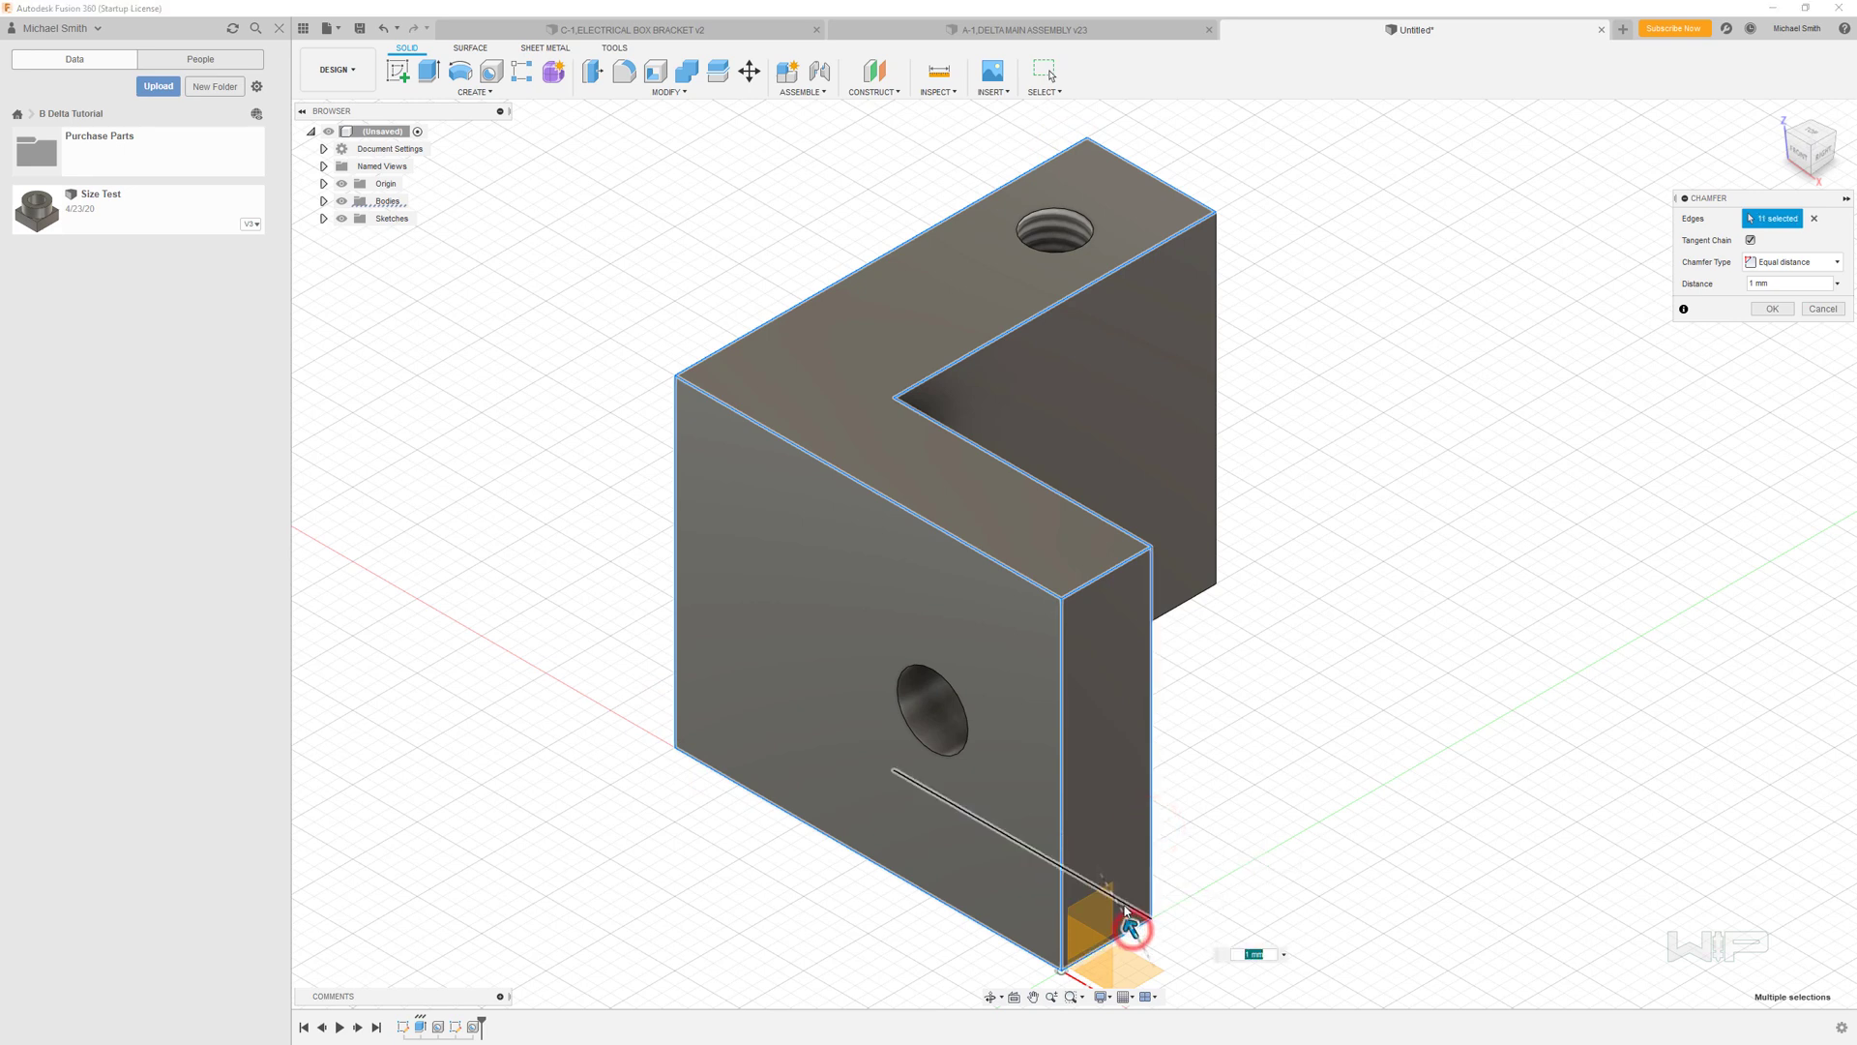
click(1134, 914)
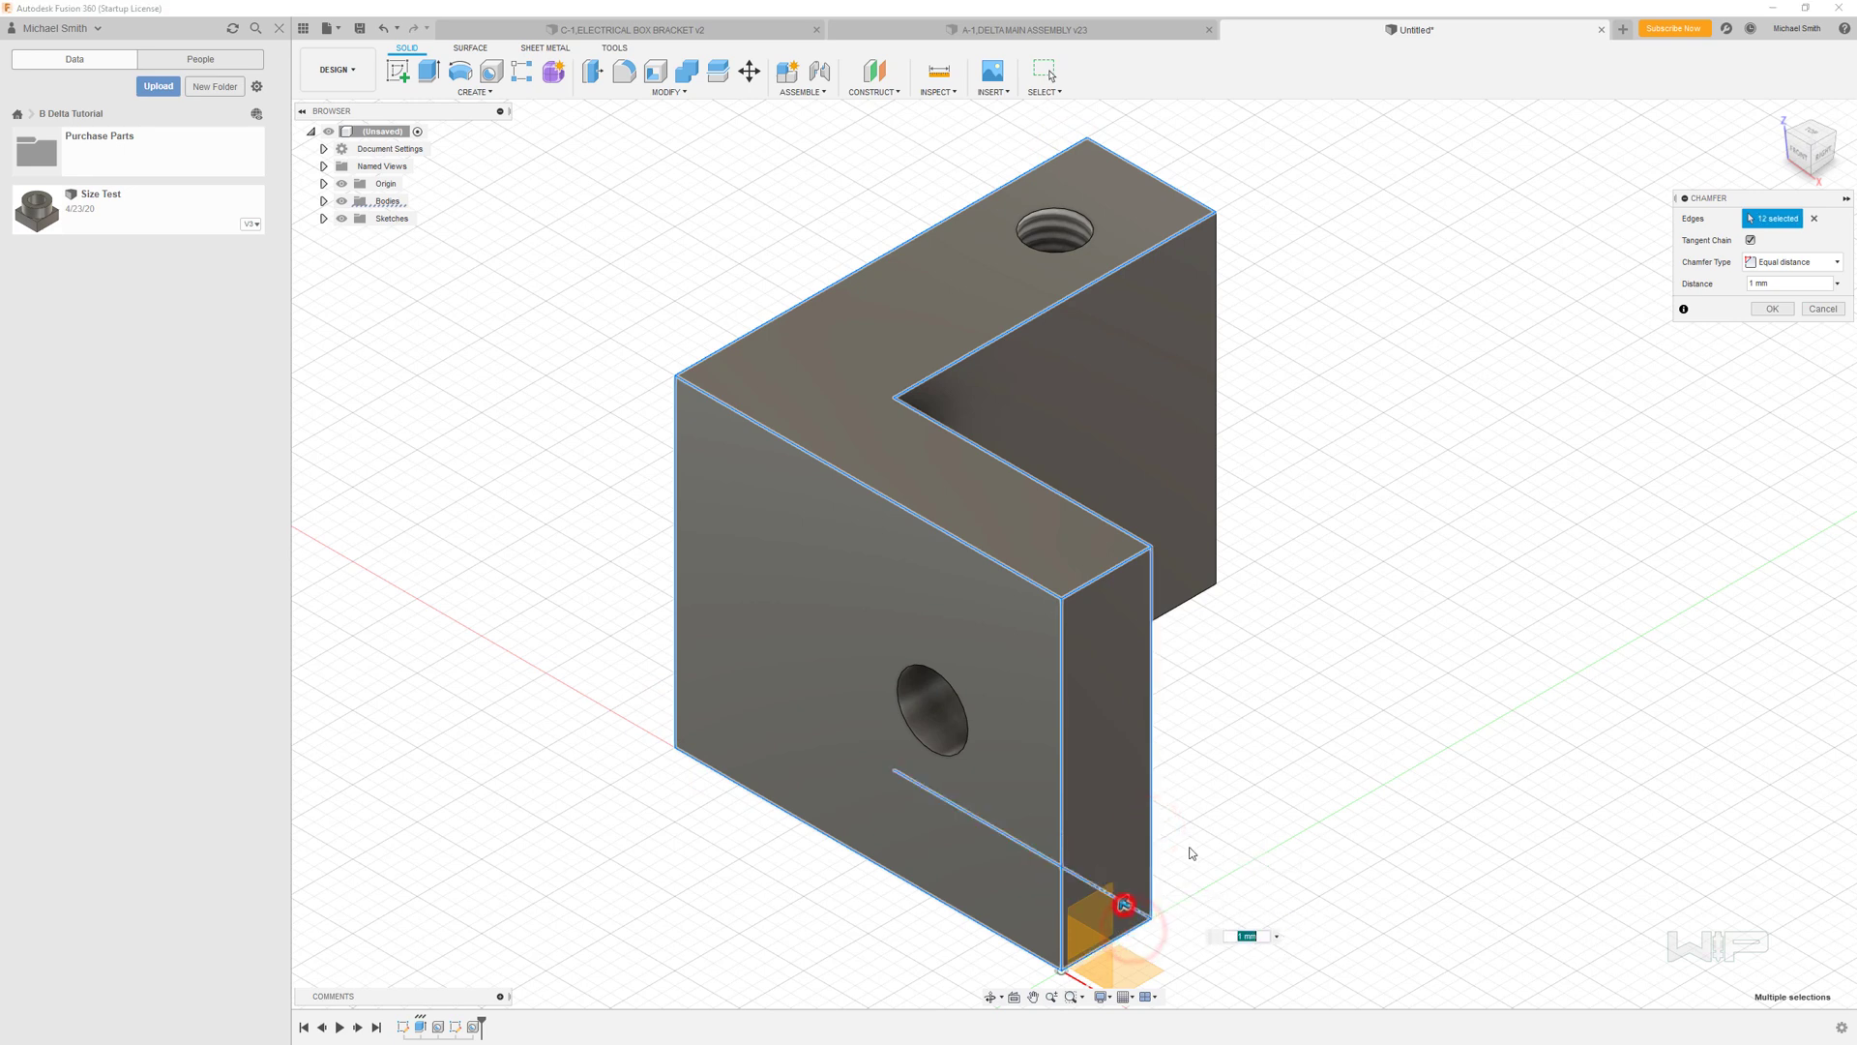
click(1216, 503)
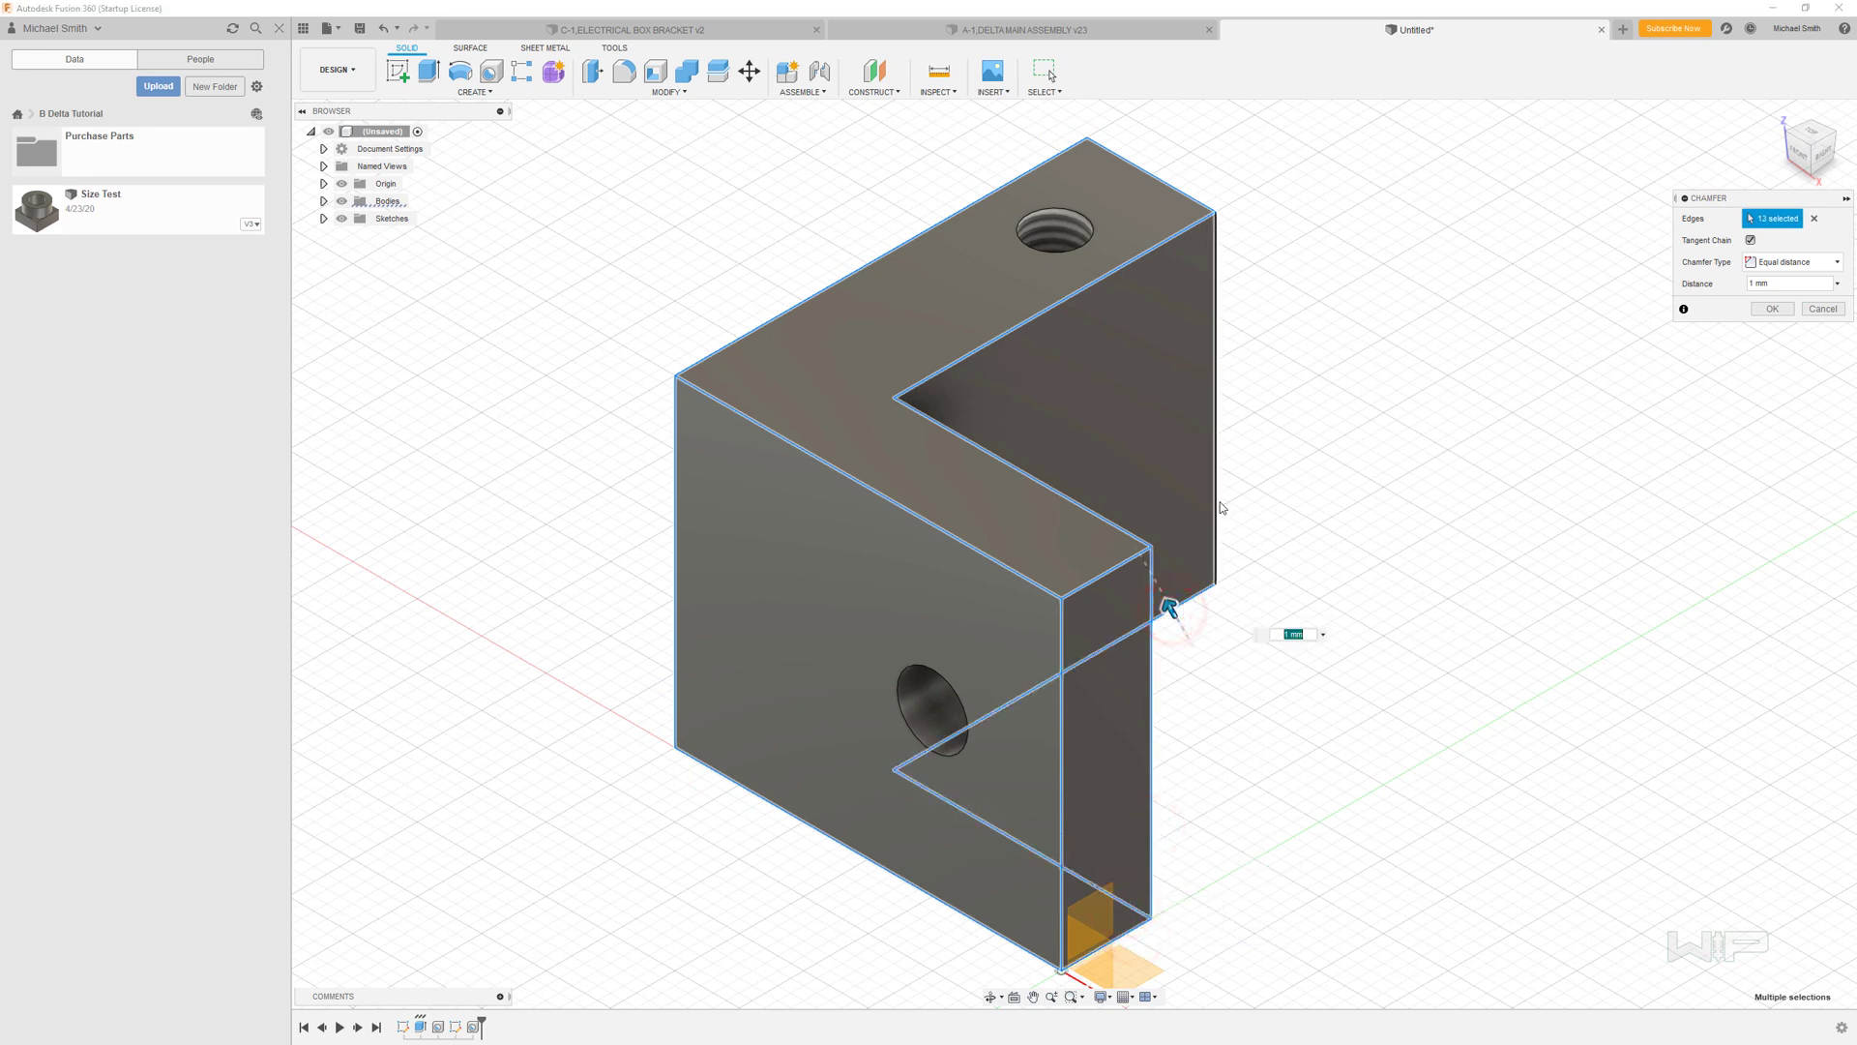
click(1088, 173)
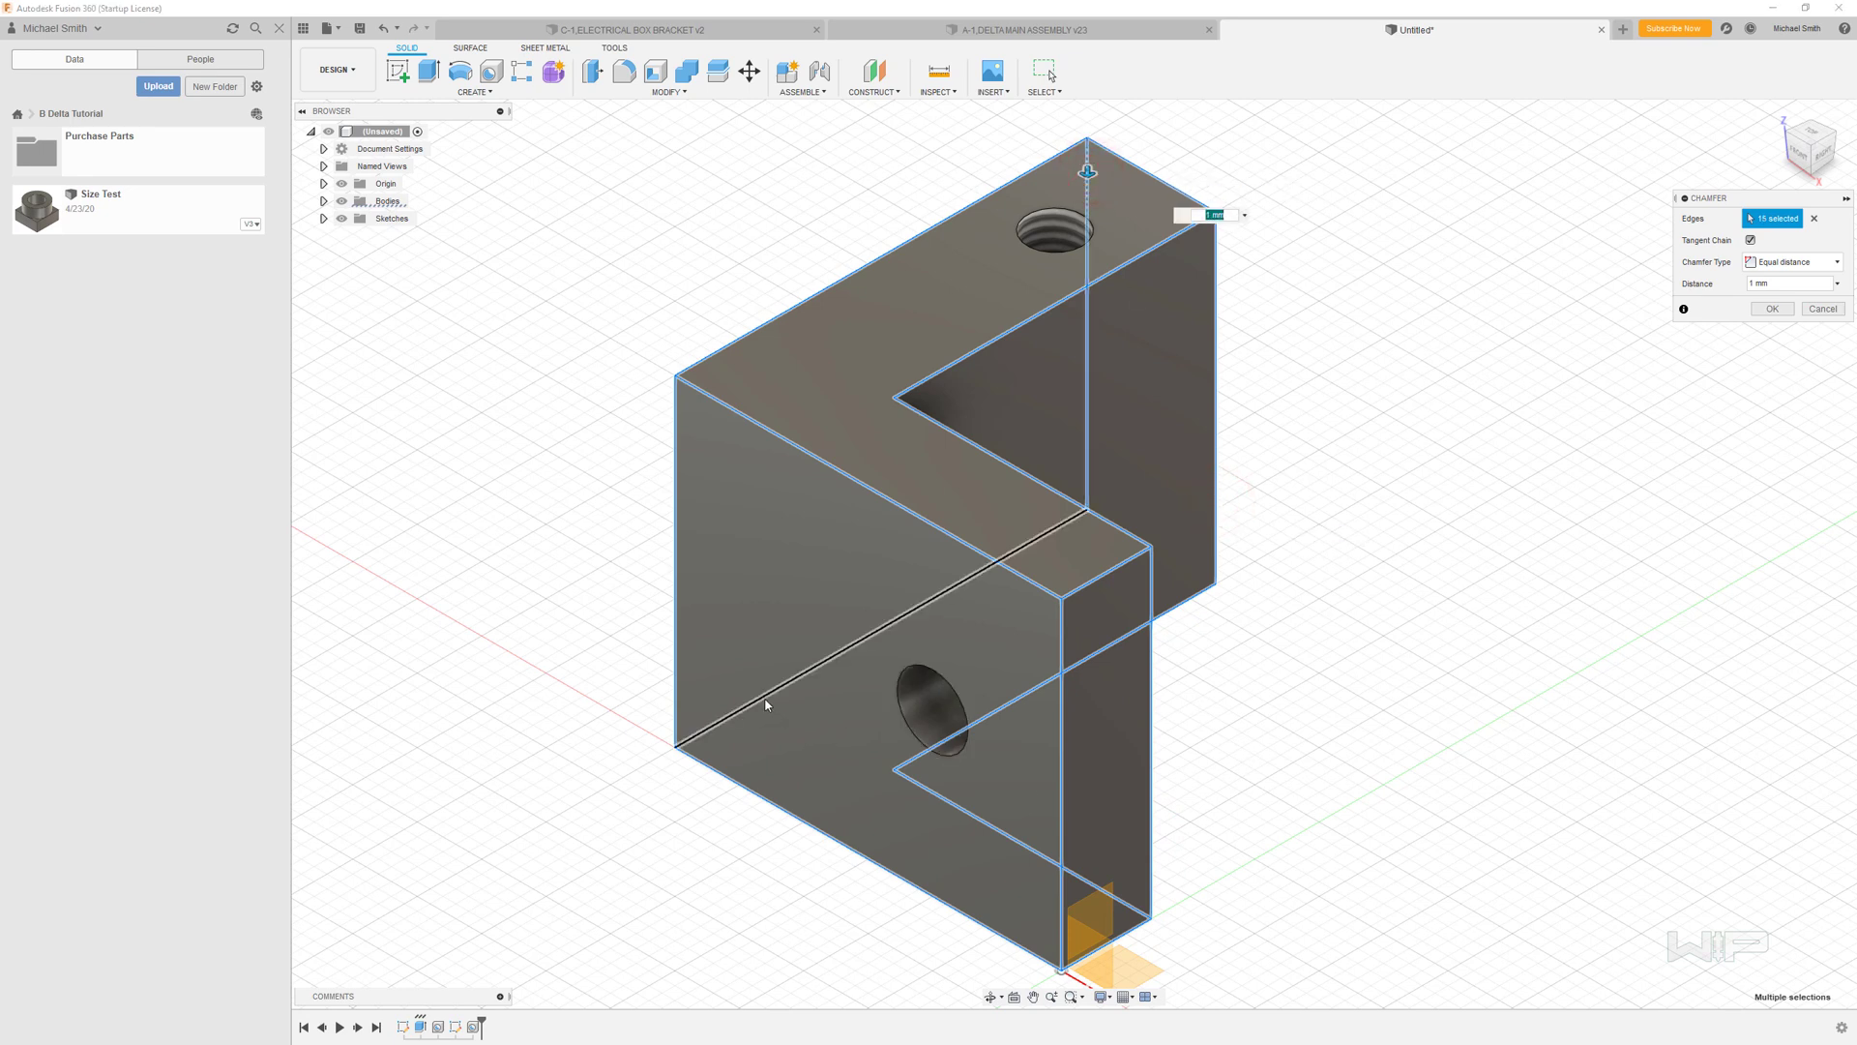
click(764, 697)
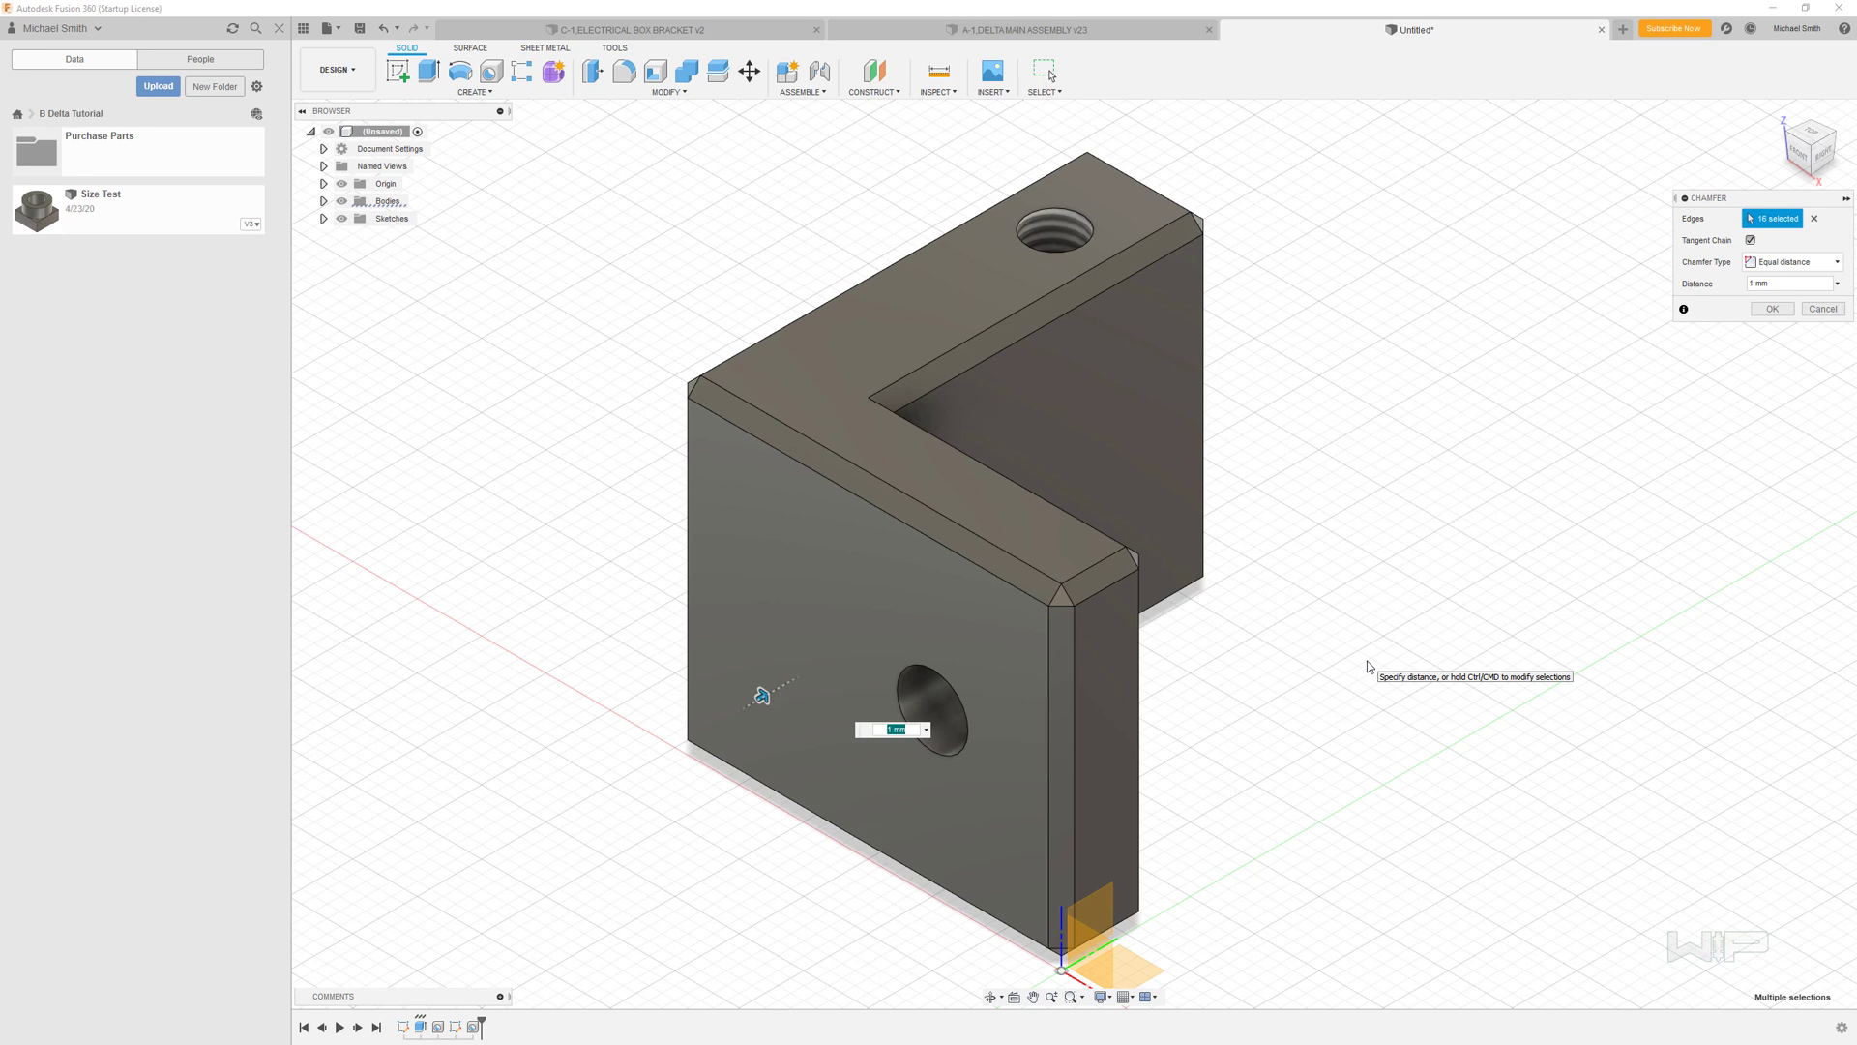
click(1780, 310)
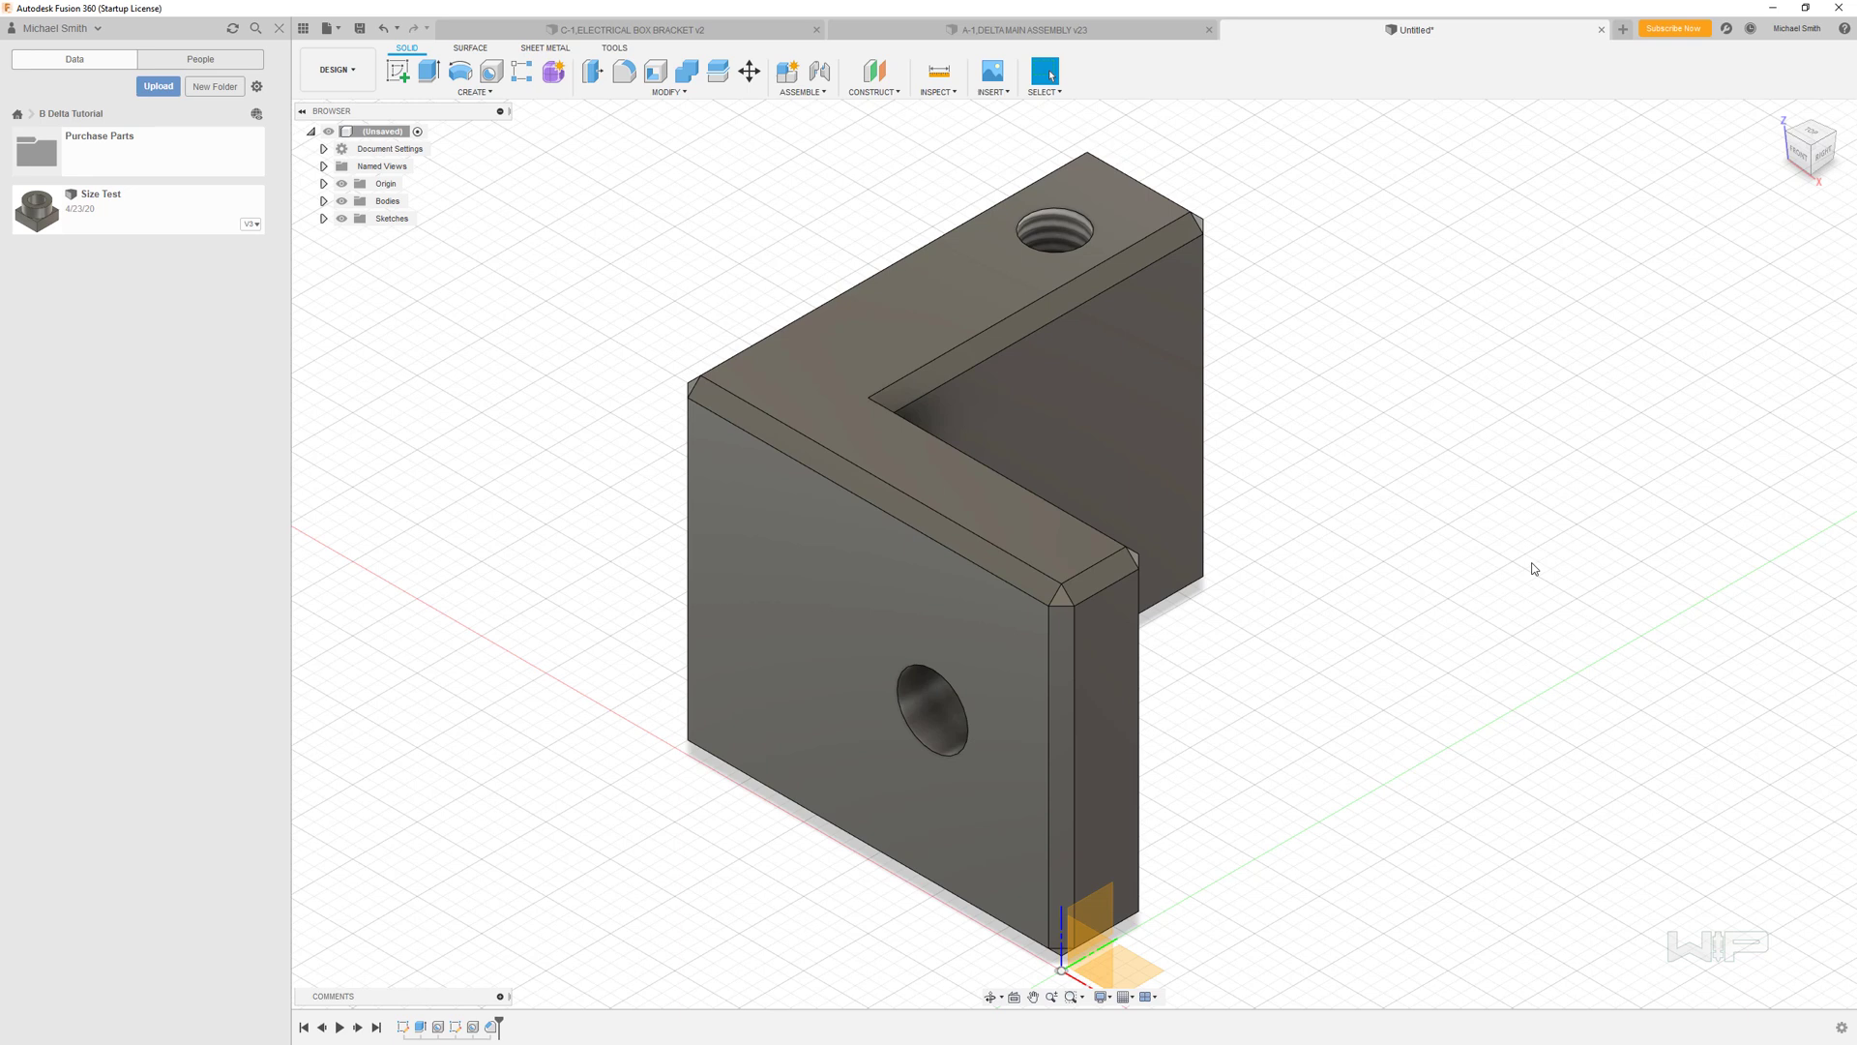